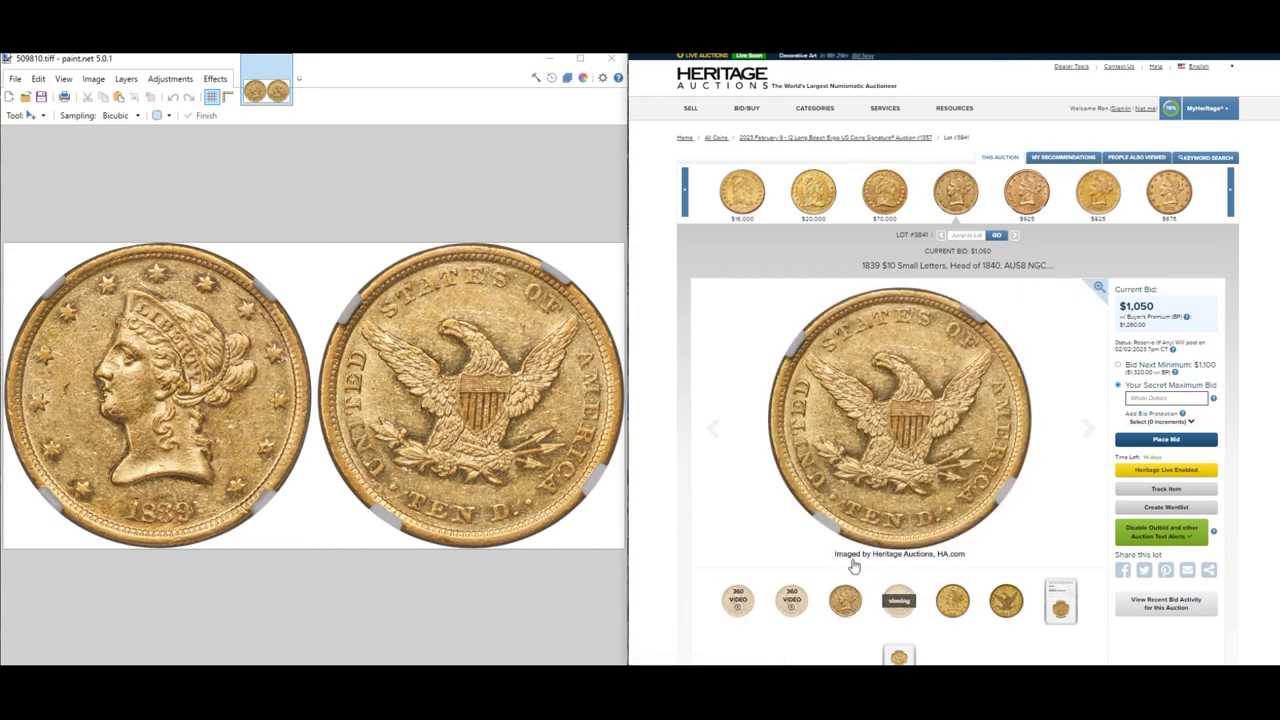
- Examine the 1839 $10 lot's Heritage and NGC photos of both coin faces and the photo of the slabbed coin
{"action": "left_click", "coordinate": [952, 600]}
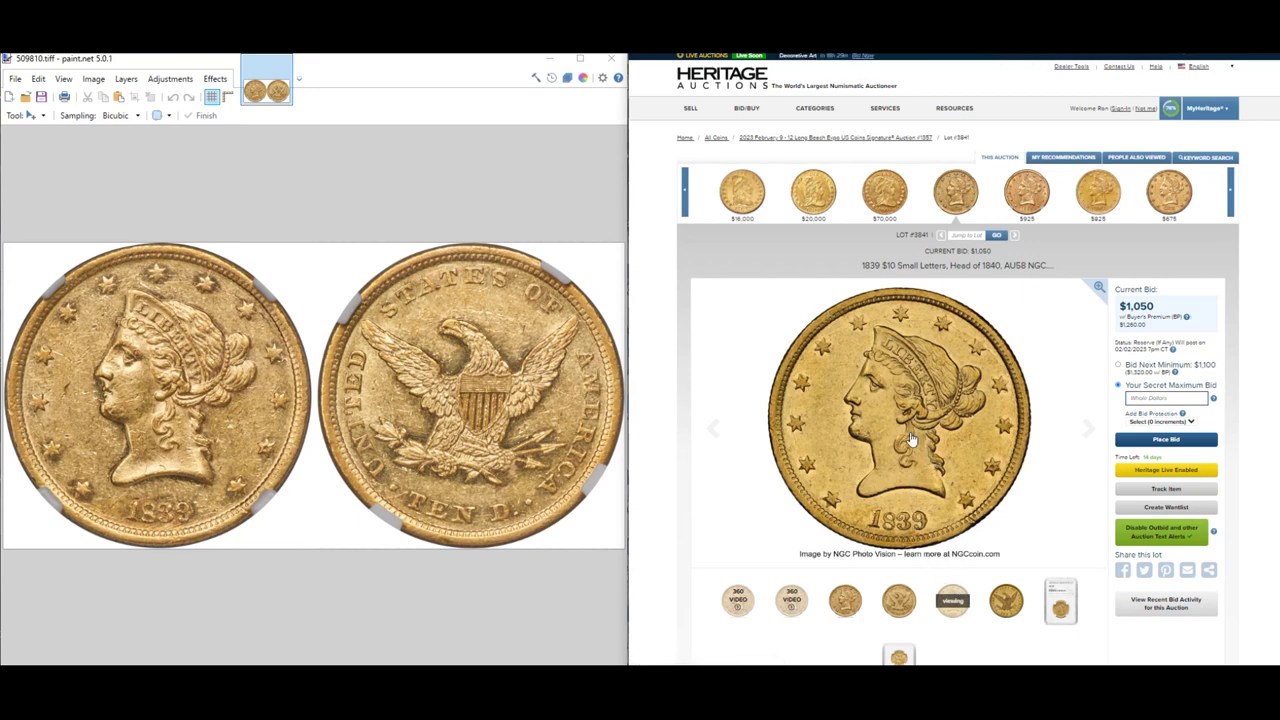
{"action": "left_click", "coordinate": [1004, 606]}
{"action": "left_click", "coordinate": [1062, 604]}
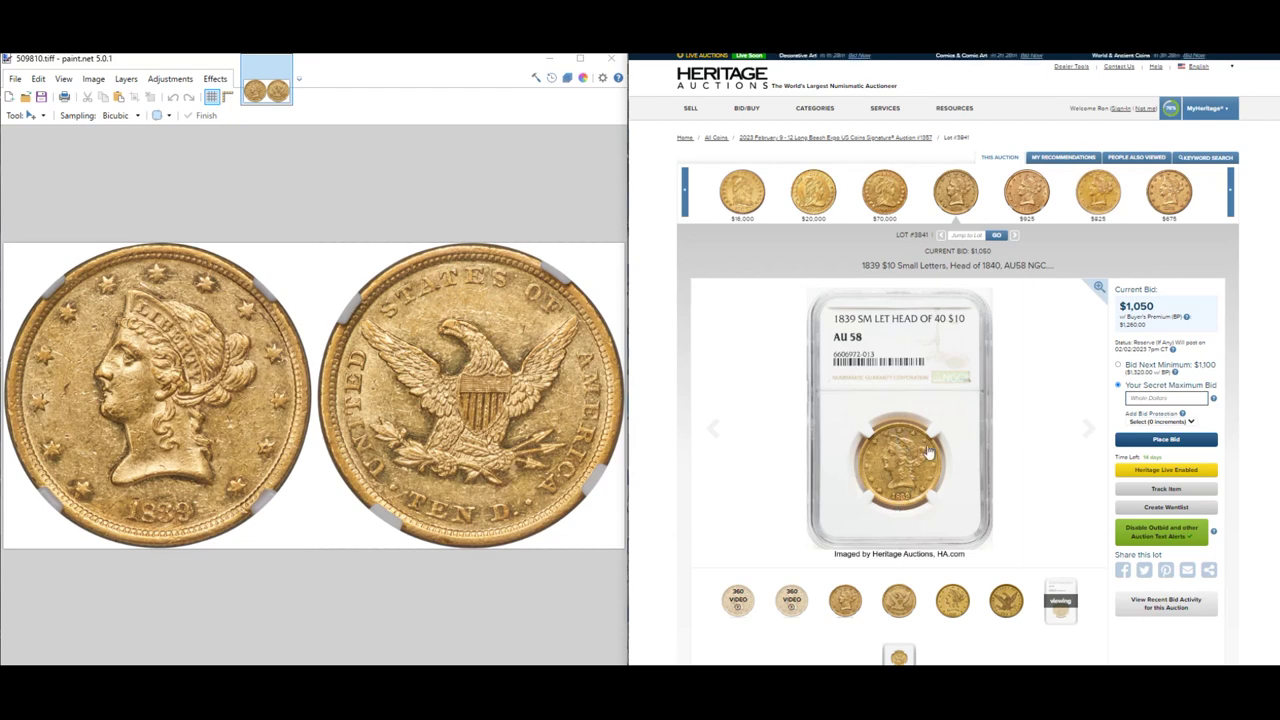
{"action": "left_click", "coordinate": [880, 510]}
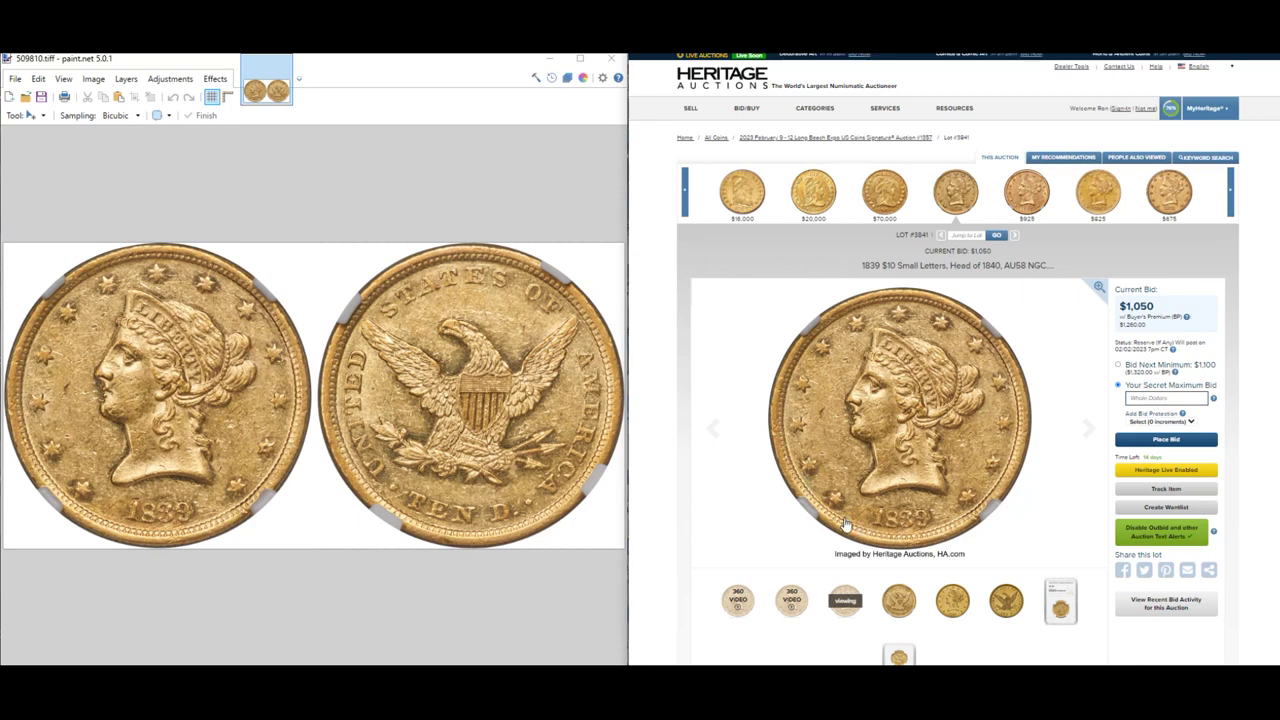
{"action": "left_click", "coordinate": [903, 592]}
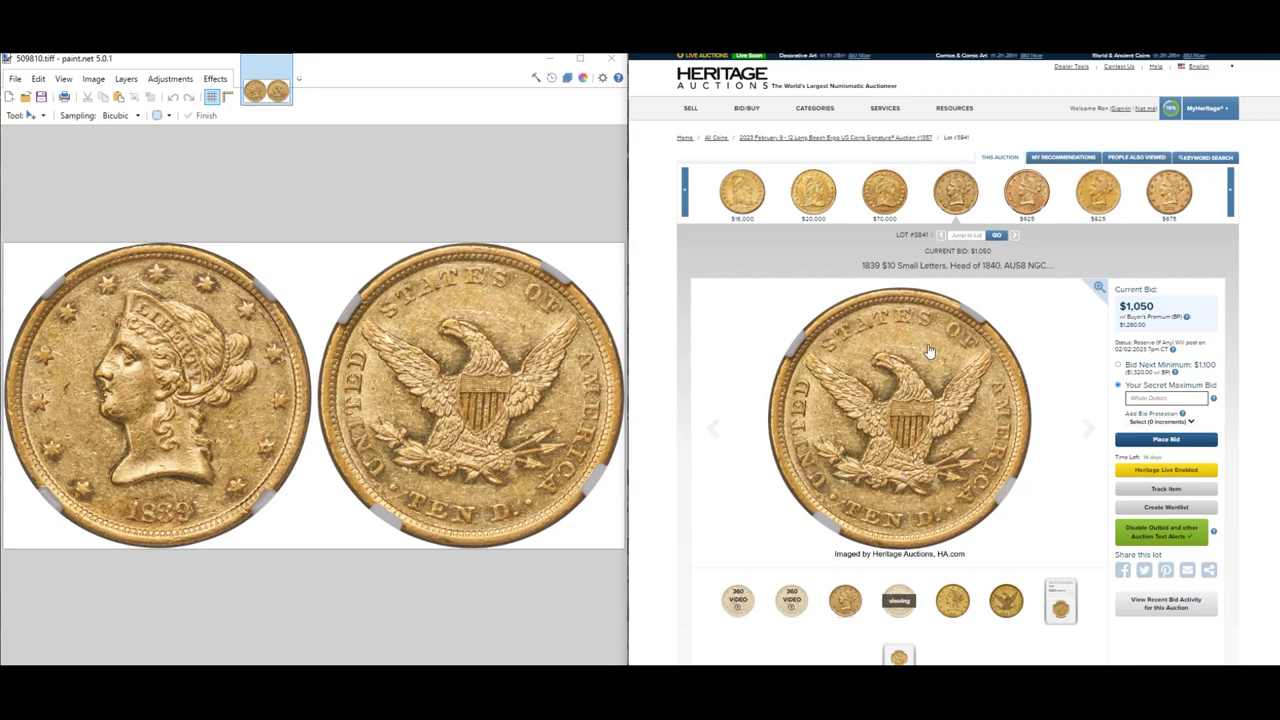
{"action": "left_click", "coordinate": [958, 598]}
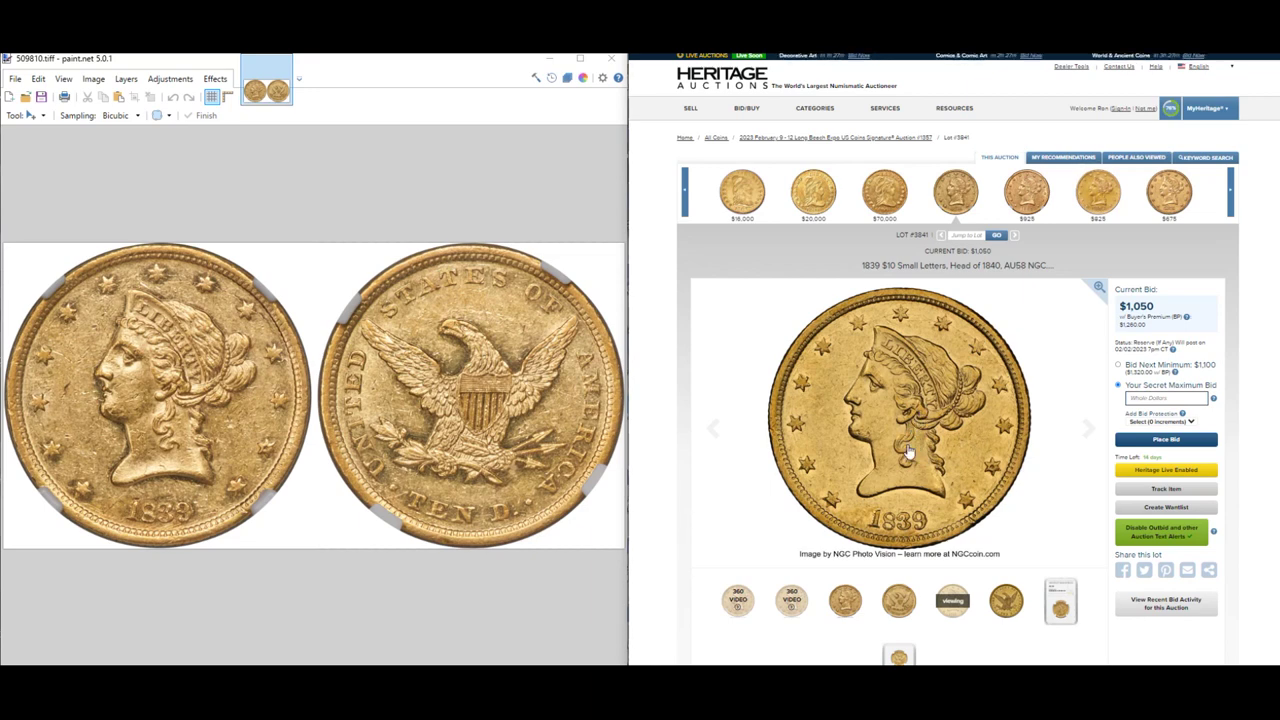
{"action": "left_click", "coordinate": [848, 603]}
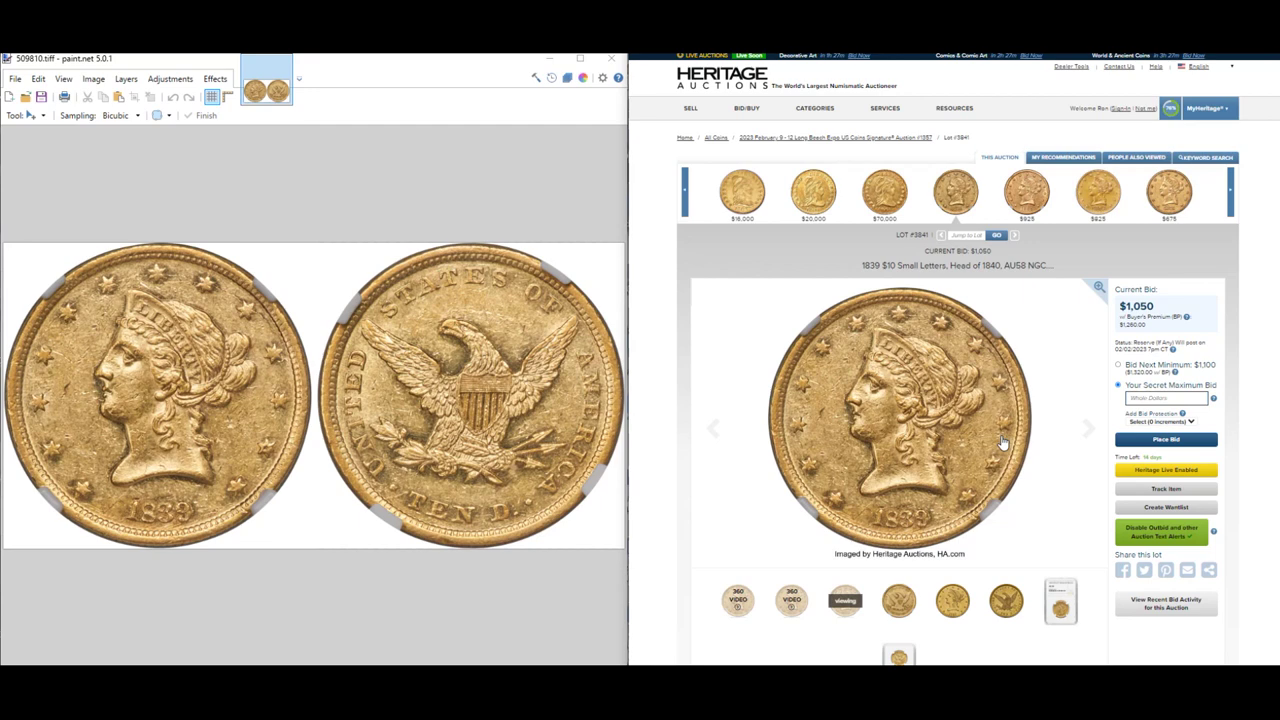
- Copy the enlarged Heritage obverse photo and paste it into a new image in paint.net
{"action": "left_click", "coordinate": [900, 420]}
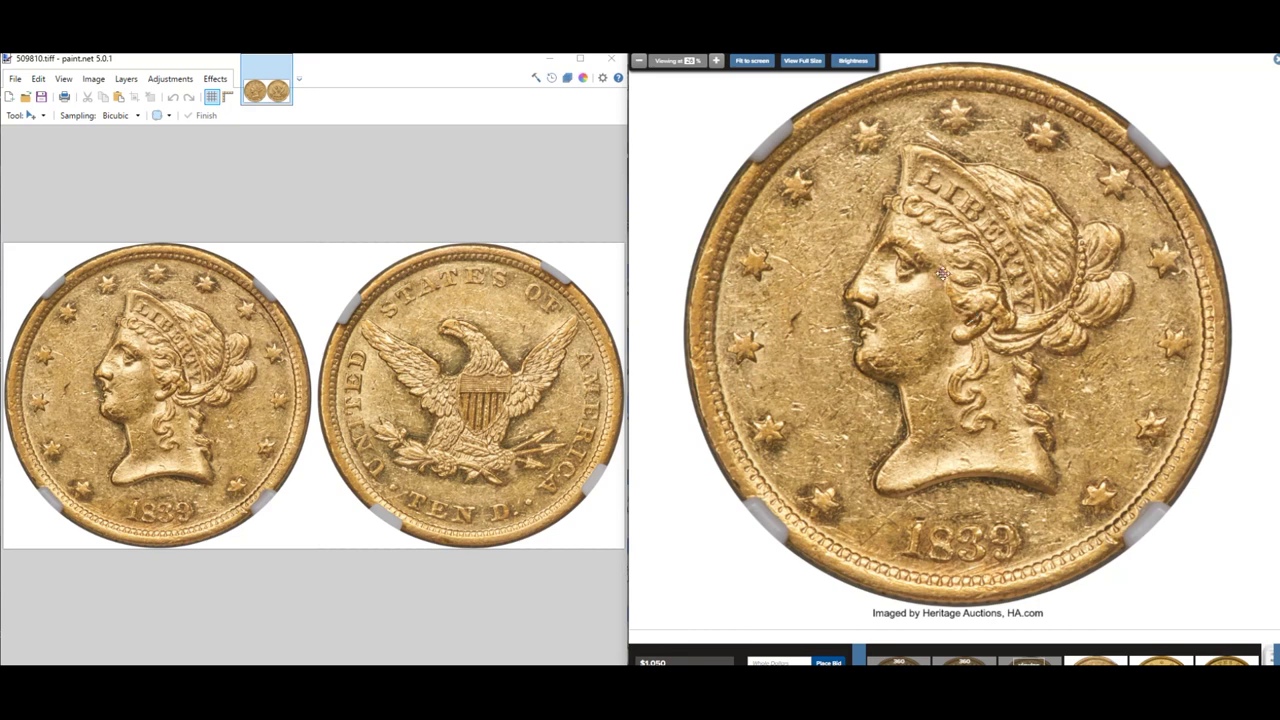
{"action": "right_click", "coordinate": [952, 259]}
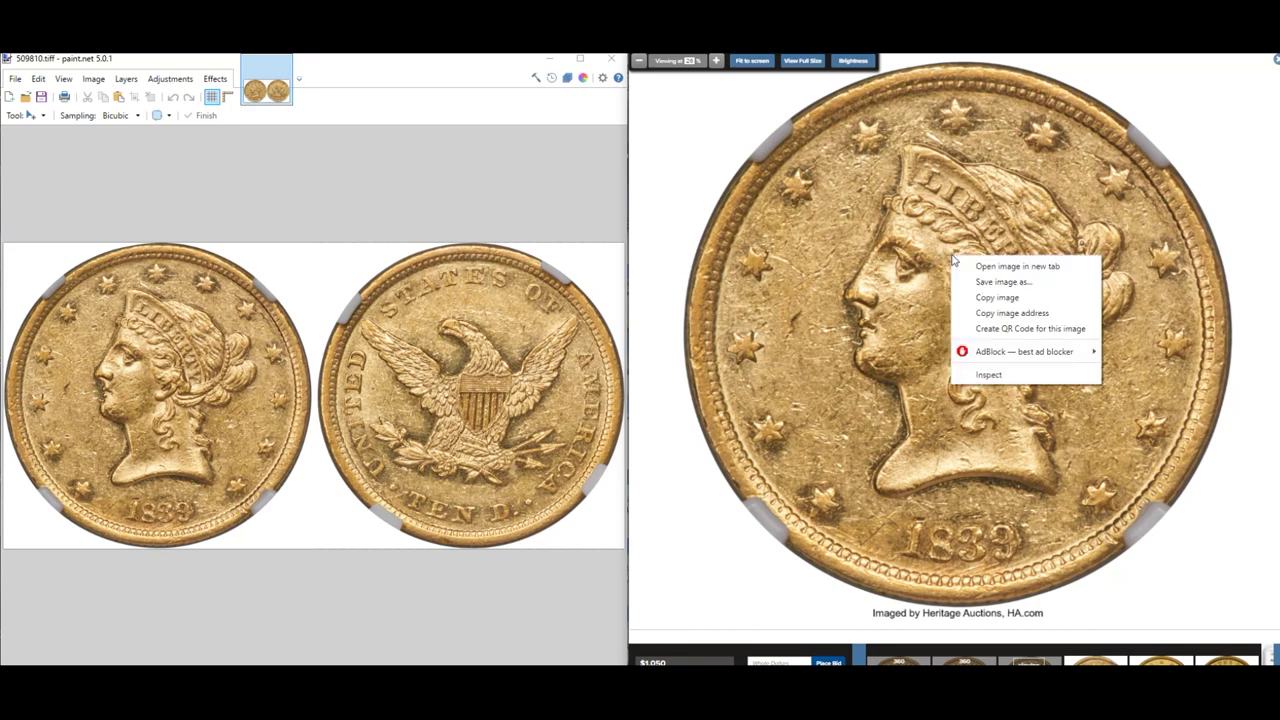
{"action": "left_click", "coordinate": [984, 299]}
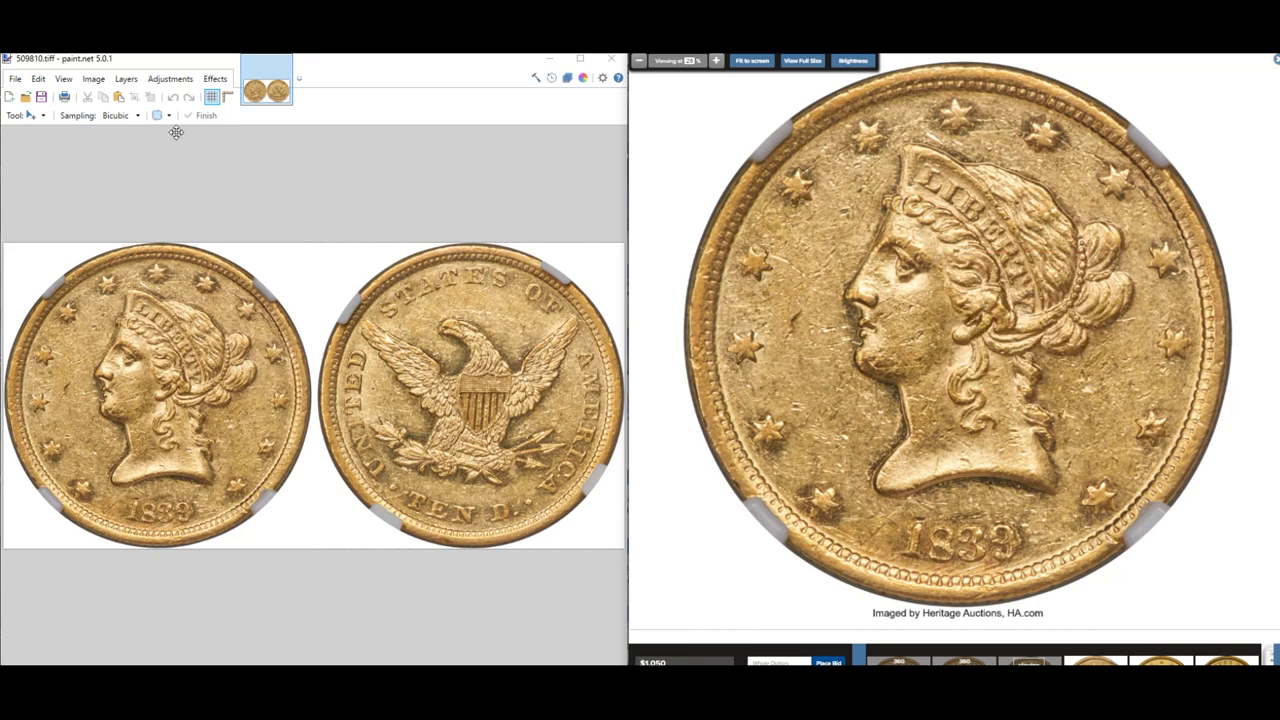
{"action": "left_click", "coordinate": [38, 79]}
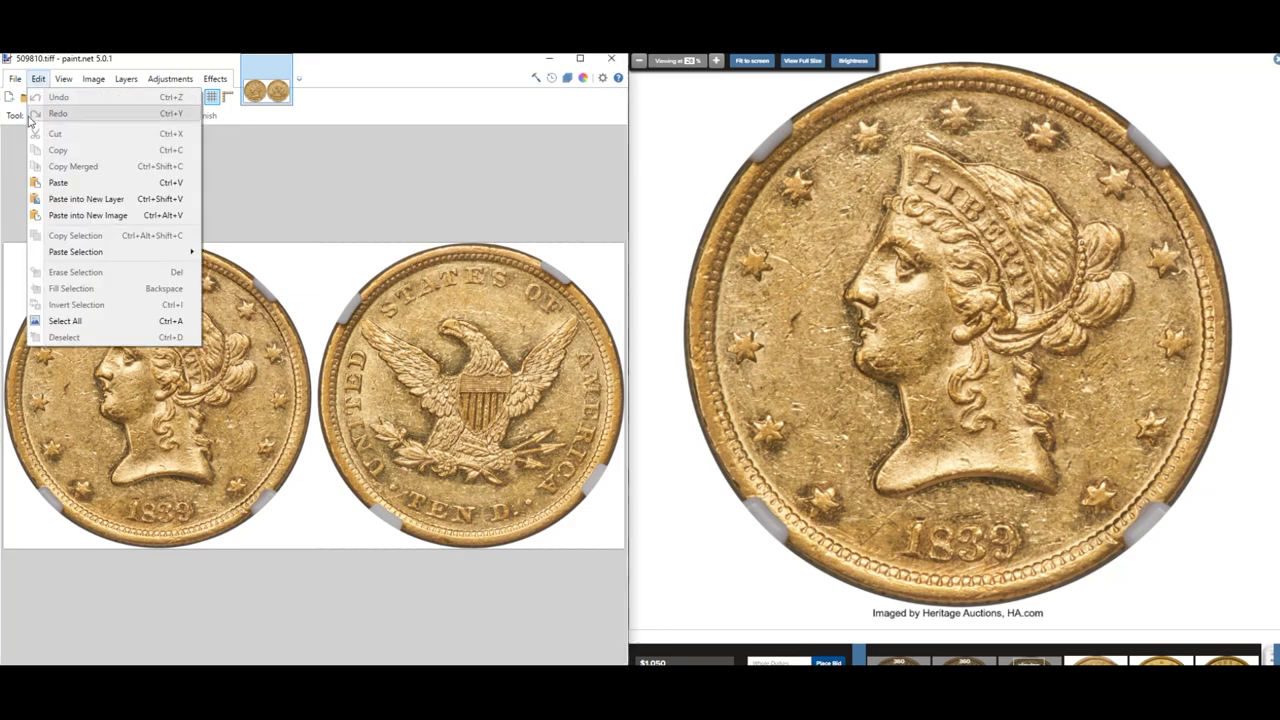
{"action": "left_click", "coordinate": [47, 217]}
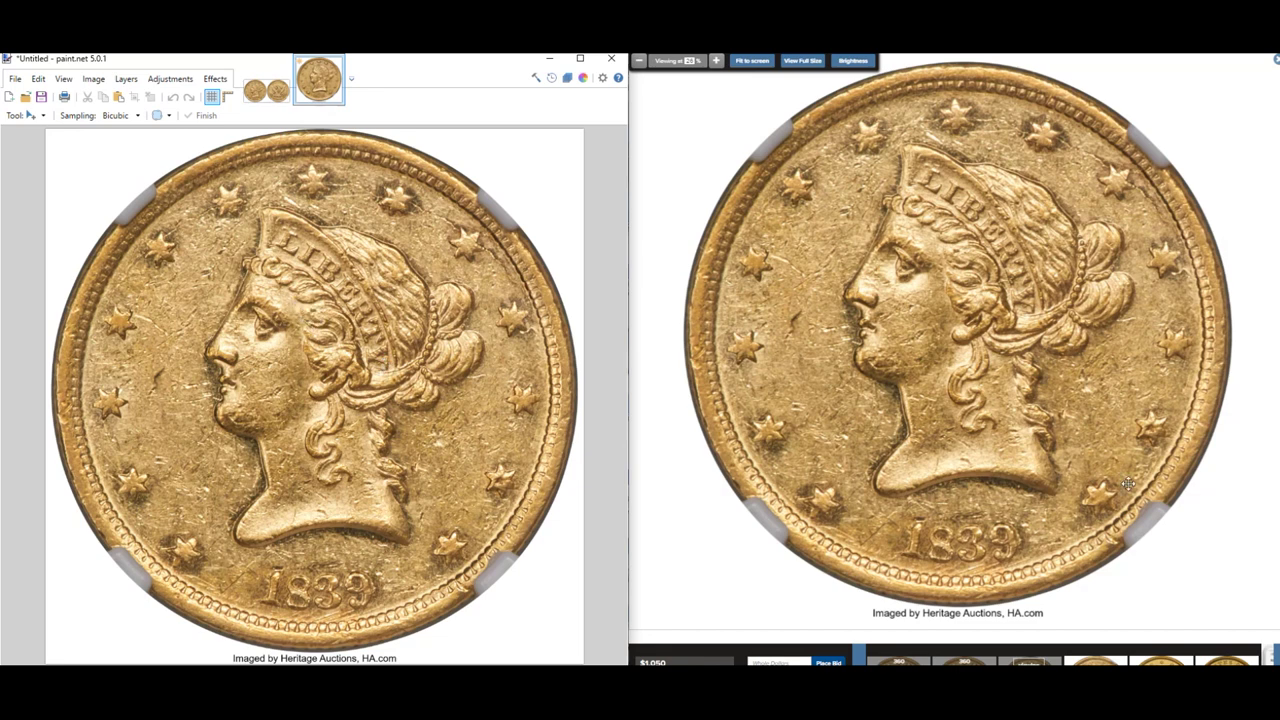
- Copy the enlarged Heritage reverse photo from the auction page and paste it into another new image in paint.net
{"action": "mouse_move", "coordinate": [1095, 633]}
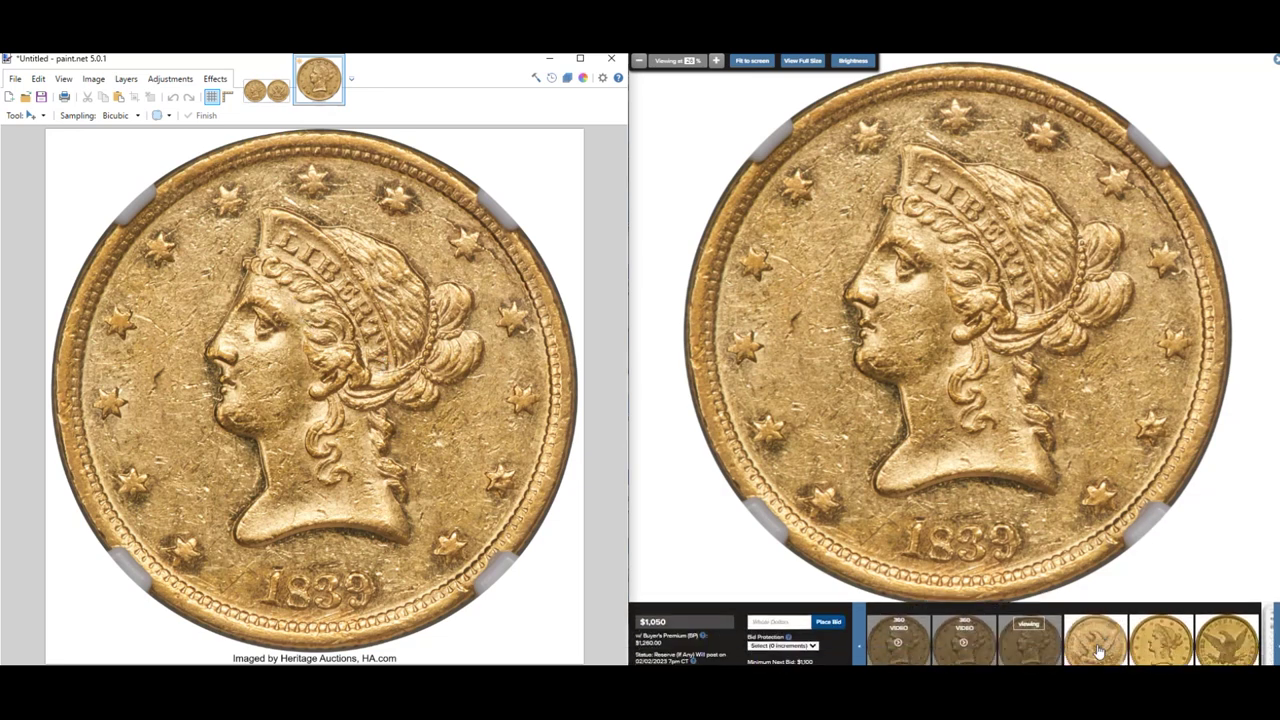
{"action": "left_click", "coordinate": [1095, 633]}
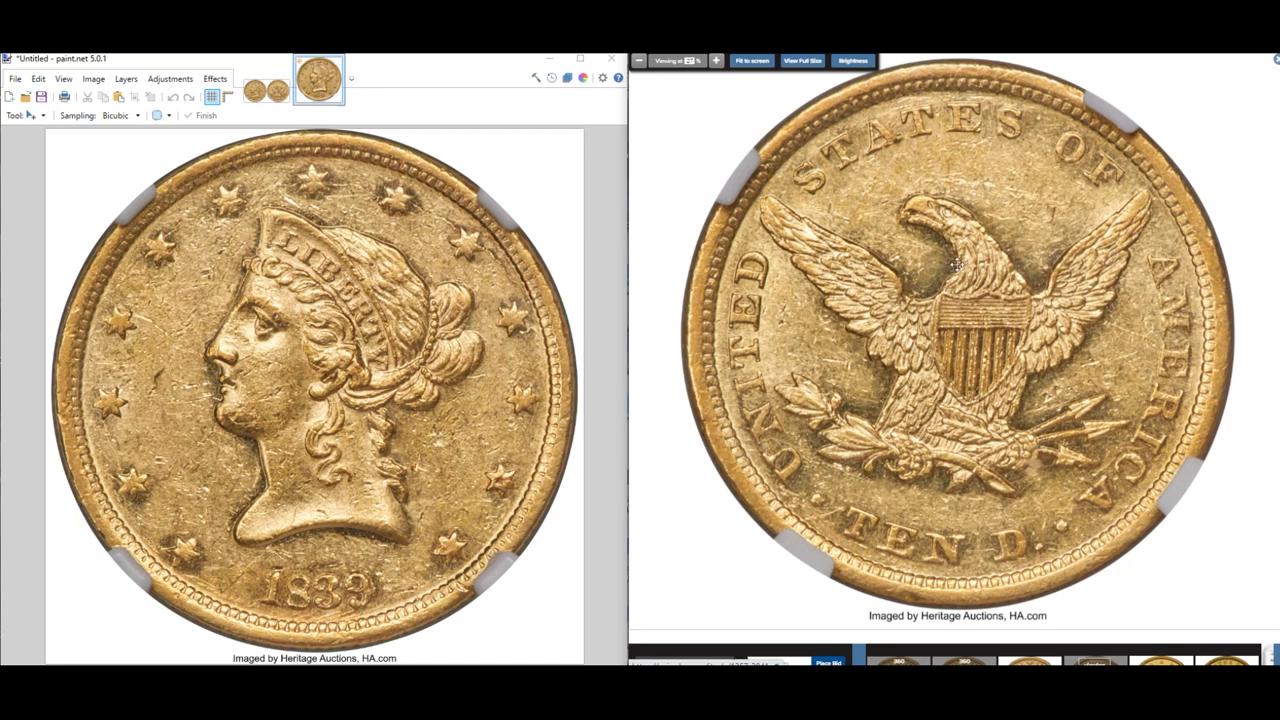
{"action": "right_click", "coordinate": [957, 267]}
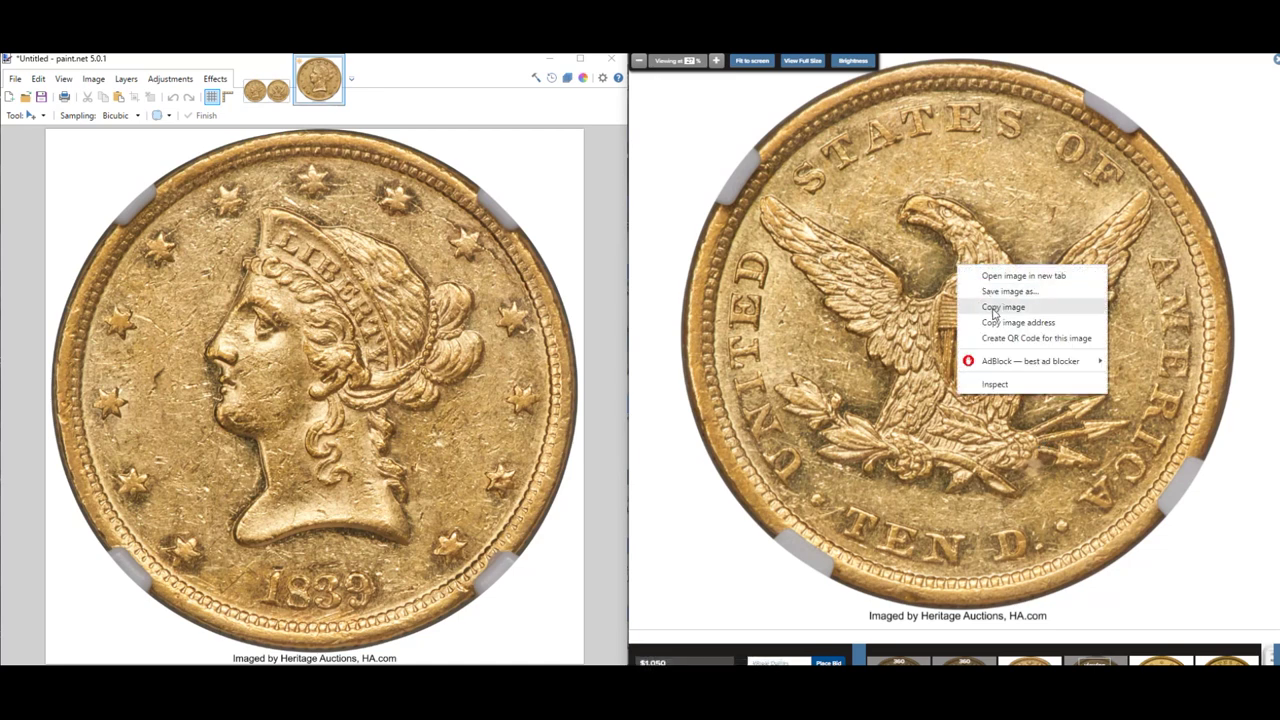
{"action": "left_click", "coordinate": [995, 310]}
{"action": "left_click", "coordinate": [40, 80]}
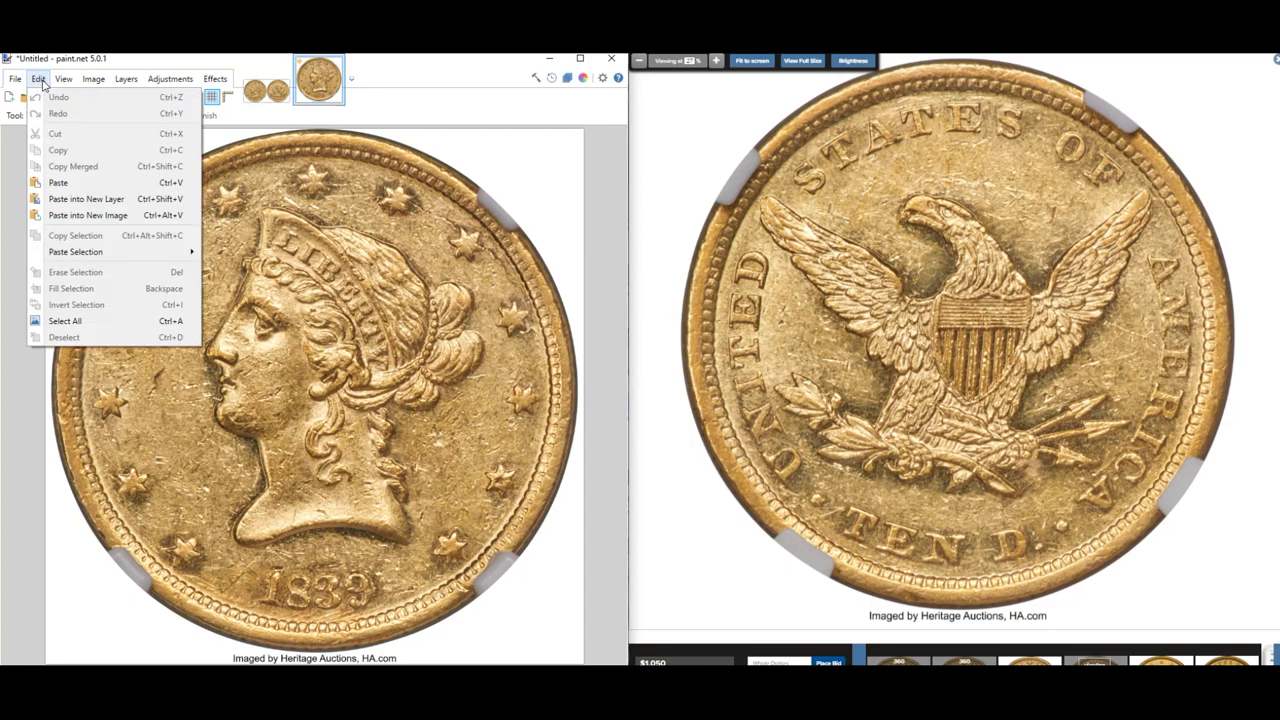
{"action": "left_click", "coordinate": [80, 216]}
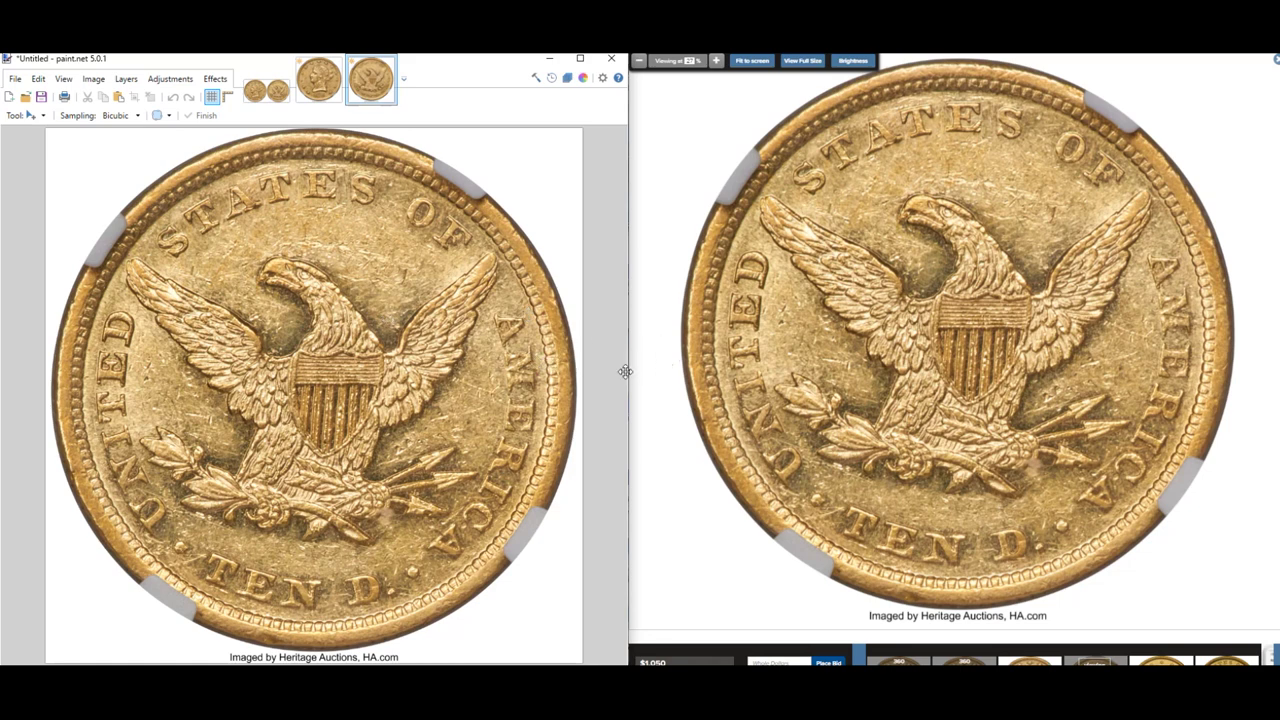
- Compare the pasted obverse and reverse images by switching back and forth between them
{"action": "left_click", "coordinate": [318, 88]}
{"action": "left_click", "coordinate": [370, 84]}
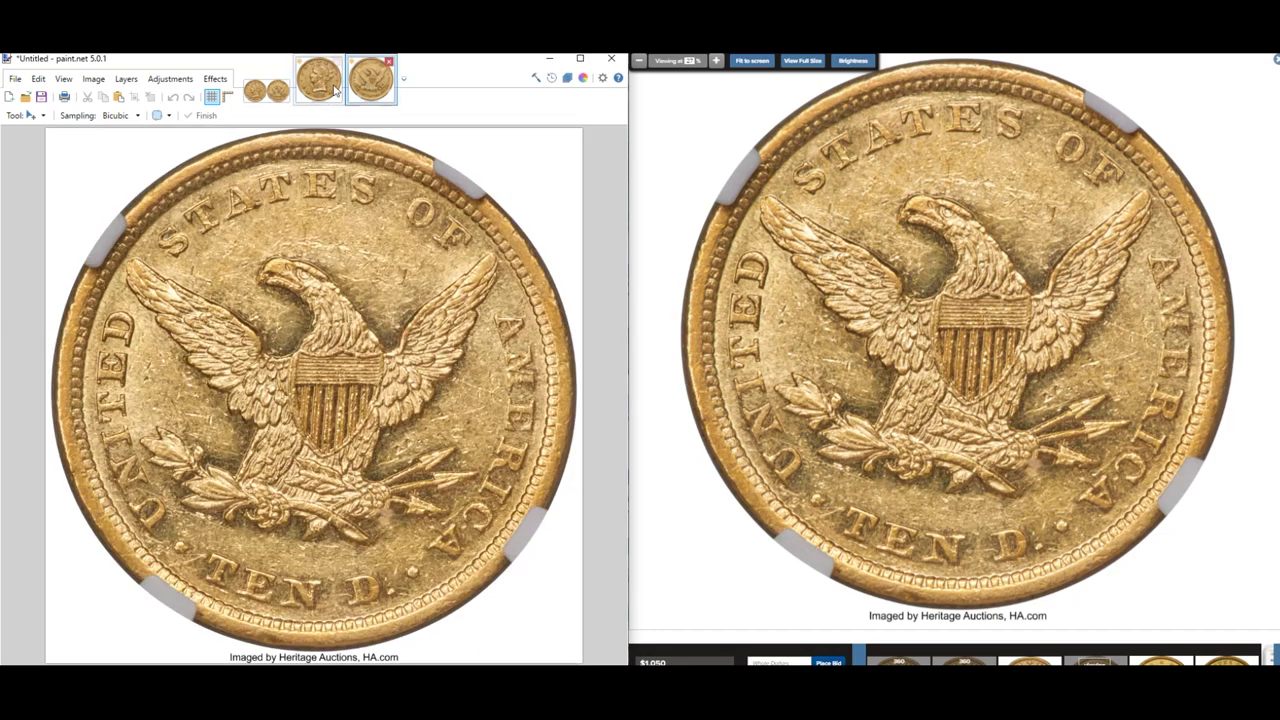
{"action": "left_click", "coordinate": [334, 88]}
{"action": "left_click", "coordinate": [370, 84]}
{"action": "left_click", "coordinate": [309, 100]}
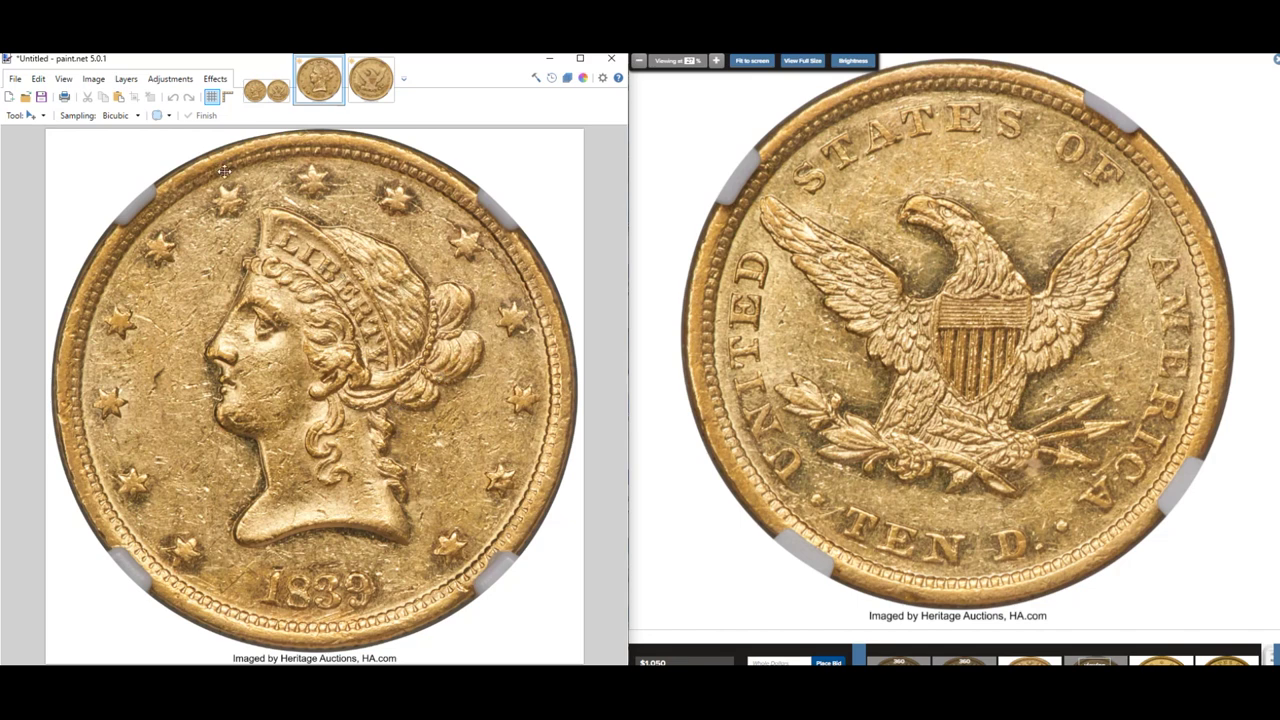
{"action": "left_click", "coordinate": [125, 80]}
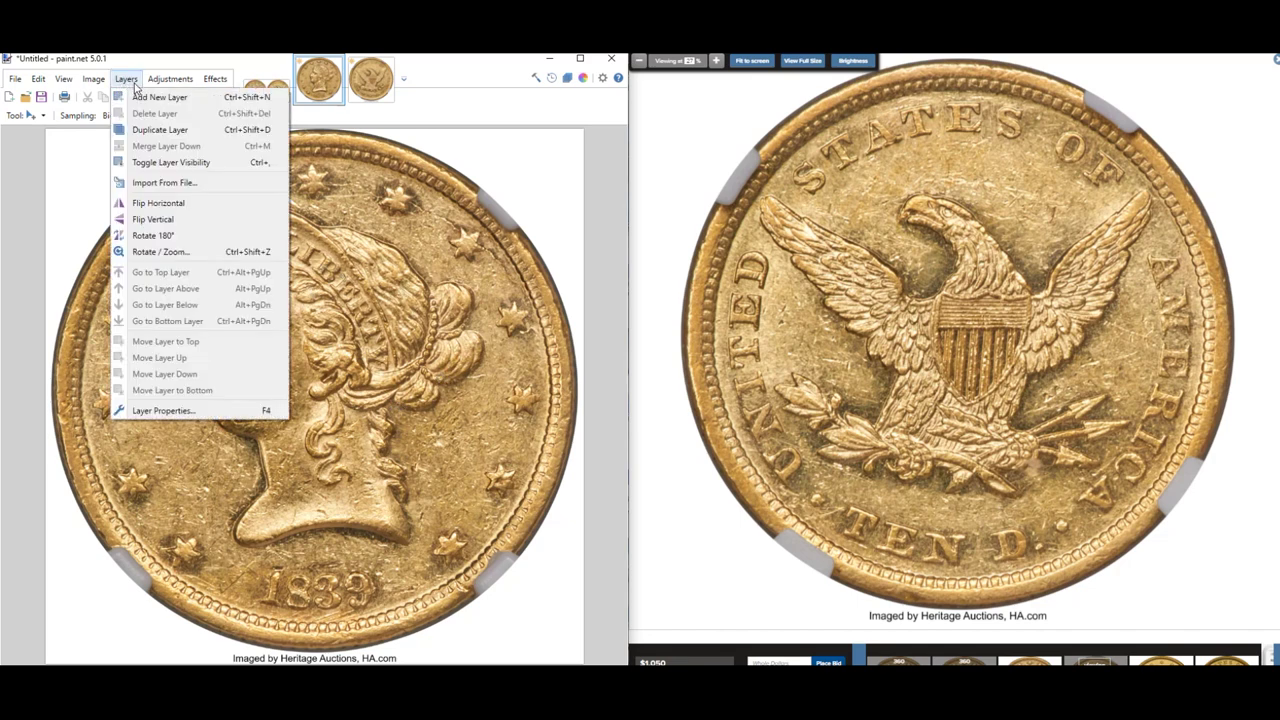
{"action": "left_click", "coordinate": [155, 252]}
{"action": "left_click_drag", "start_coordinate": [297, 227], "coordinate": [686, 247]}
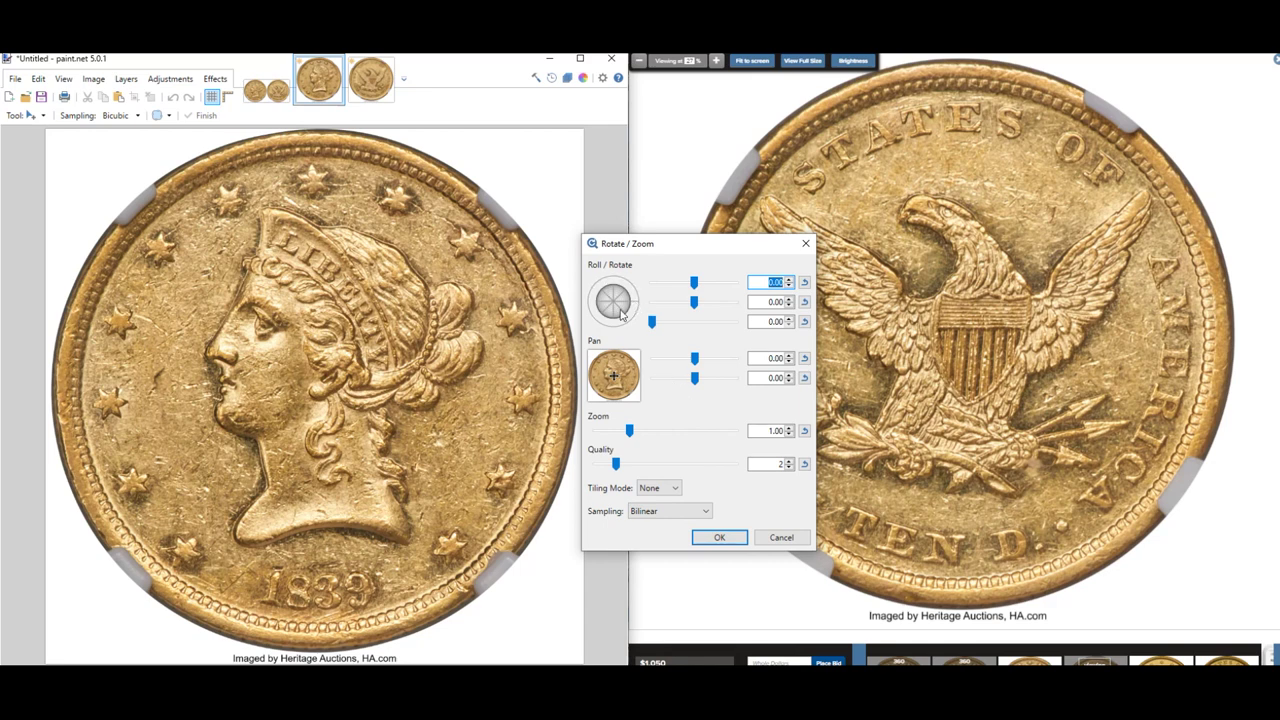
{"action": "left_click_drag", "start_coordinate": [634, 305], "coordinate": [1238, 298]}
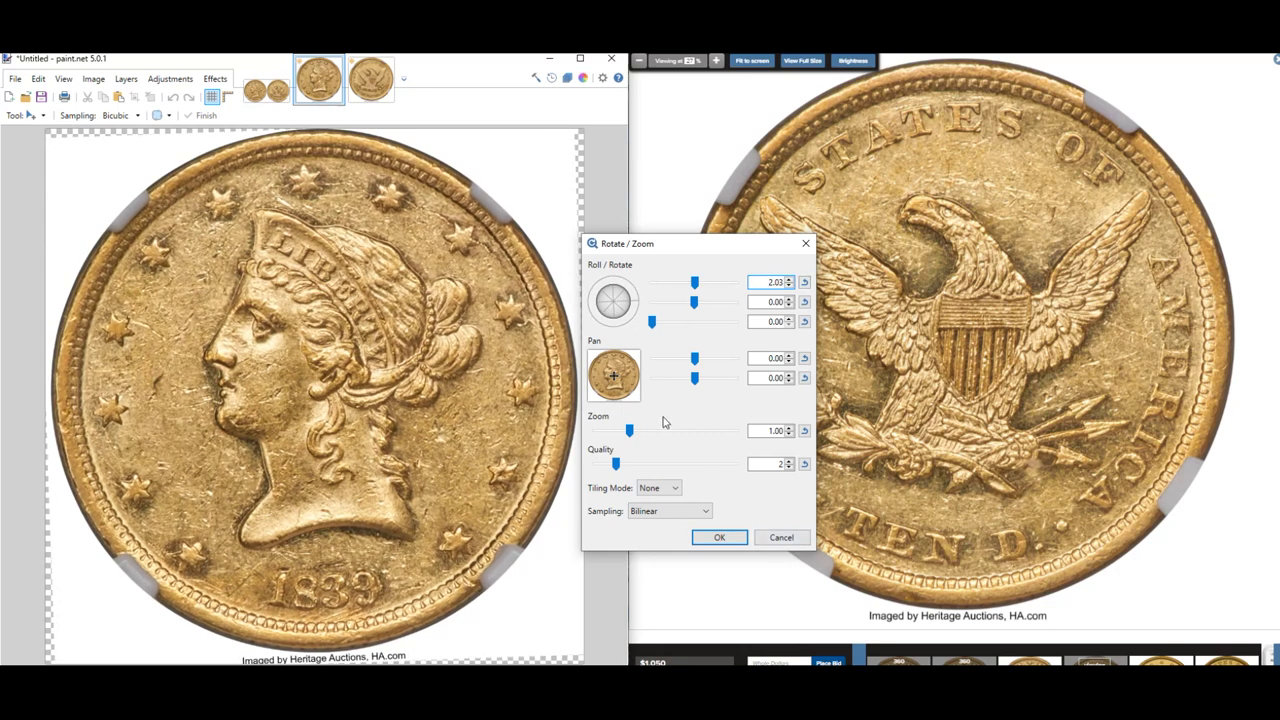
{"action": "left_click", "coordinate": [781, 538]}
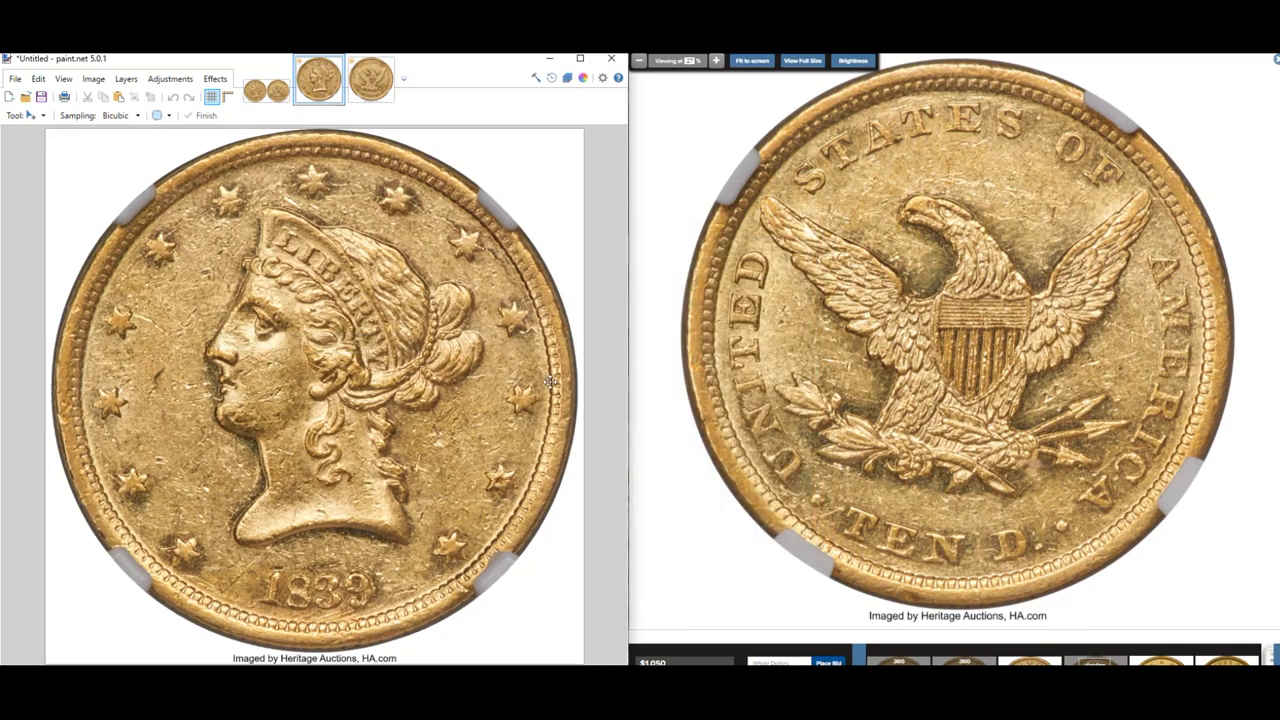
- Rotate the reverse image's layer slightly counter-clockwise with Rotate / Zoom so that TEN D. is centred at the coin's bottom
{"action": "left_click", "coordinate": [386, 85]}
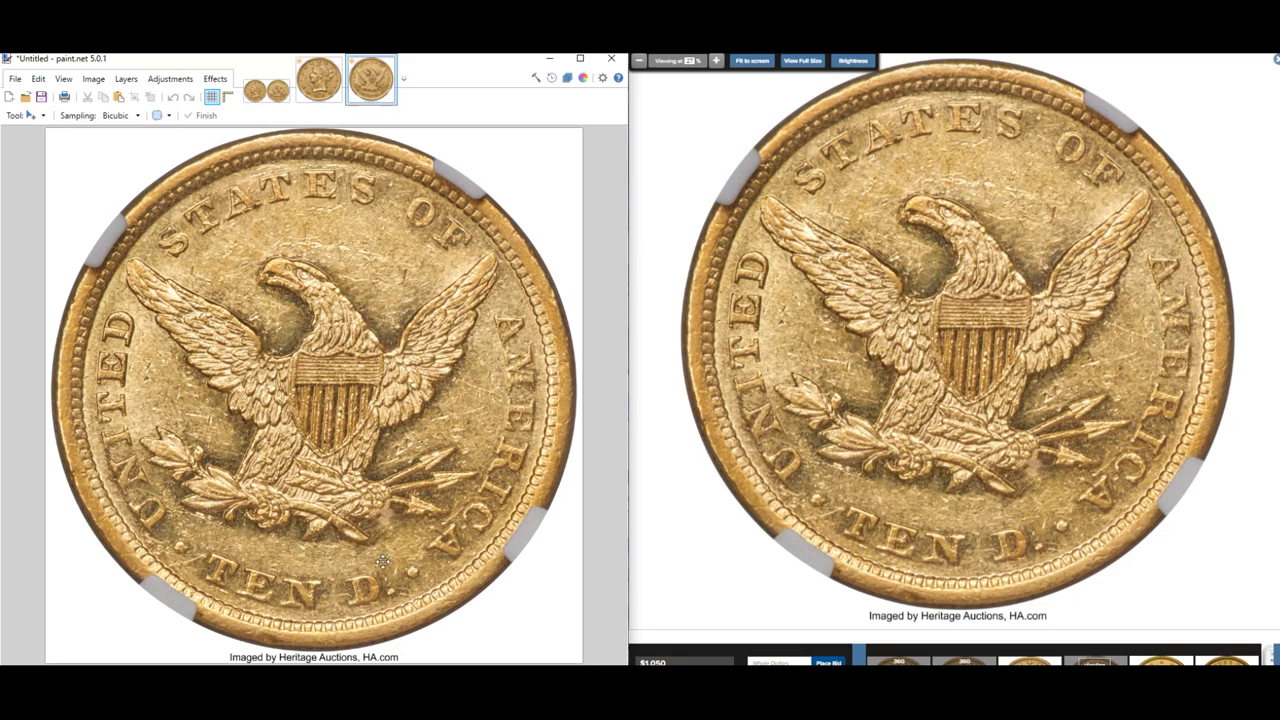
{"action": "left_click", "coordinate": [128, 79]}
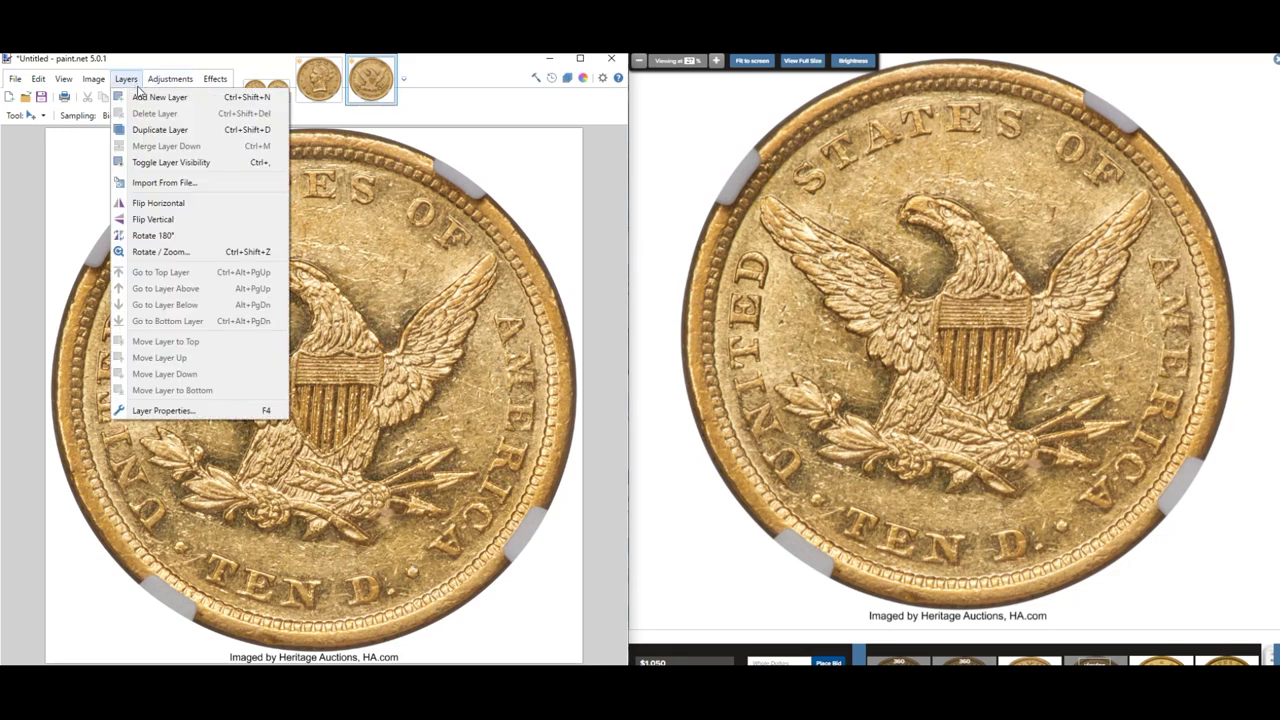
{"action": "left_click", "coordinate": [166, 251]}
{"action": "left_click_drag", "start_coordinate": [323, 222], "coordinate": [712, 245]}
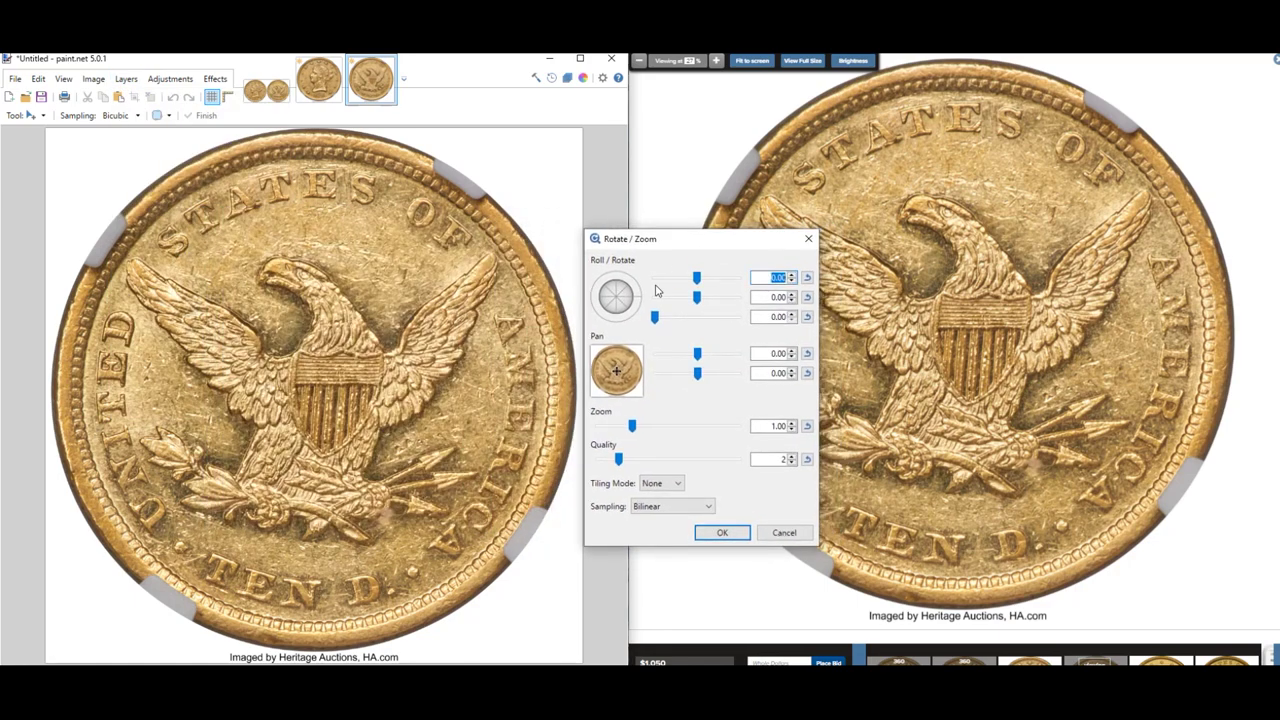
{"action": "left_click_drag", "start_coordinate": [641, 301], "coordinate": [763, 218]}
{"action": "left_click", "coordinate": [713, 507]}
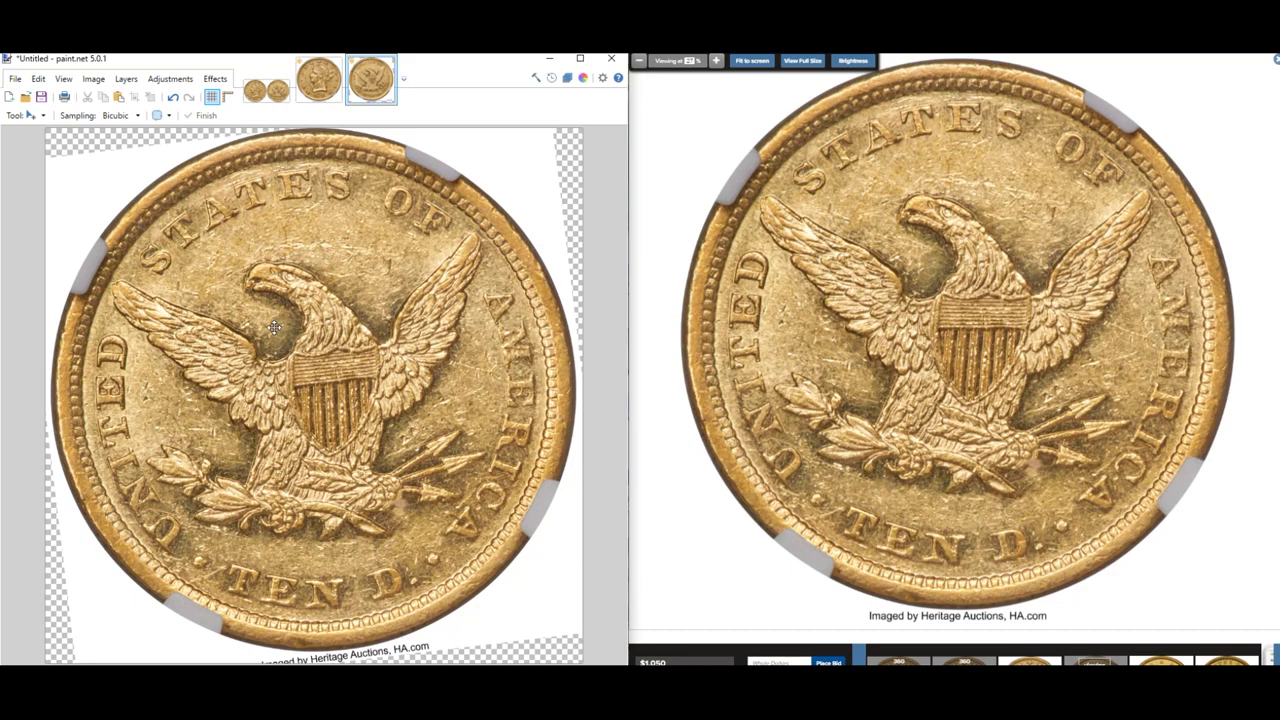
- View the combined 509810.tiff image, then check the obverse image's pixel width and height in the Resize settings
{"action": "left_click", "coordinate": [256, 91]}
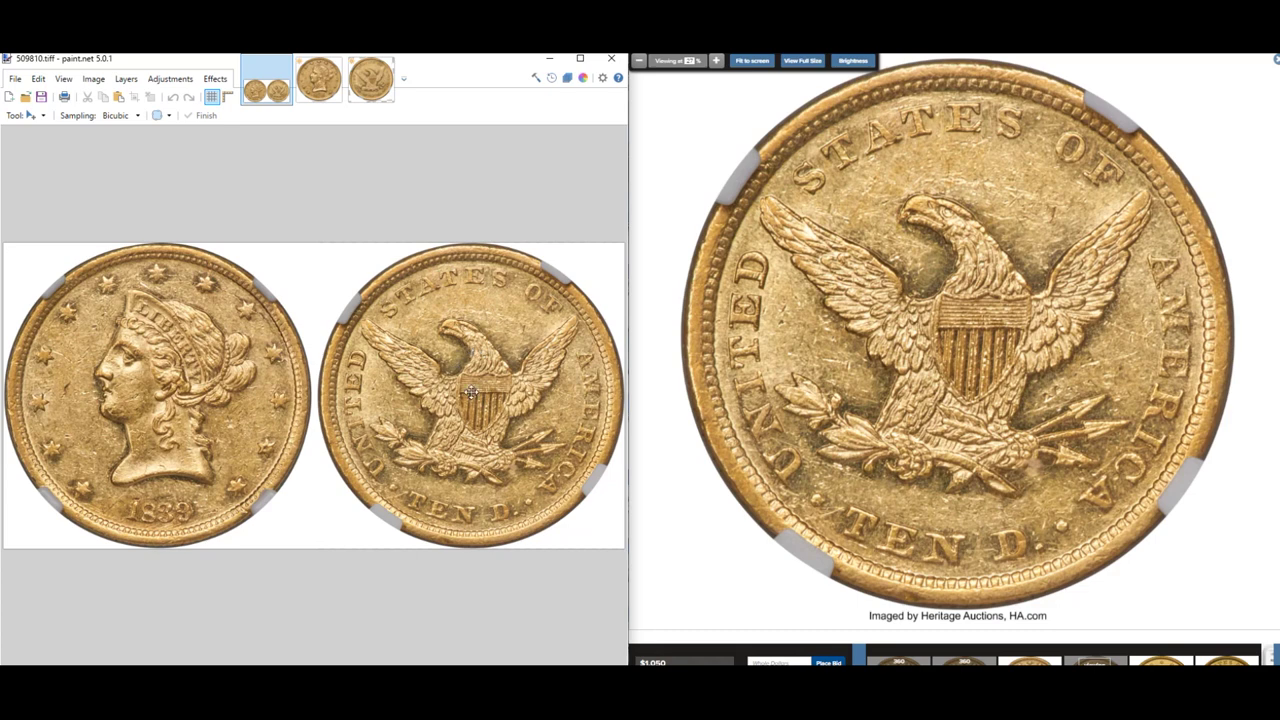
{"action": "left_click", "coordinate": [322, 90]}
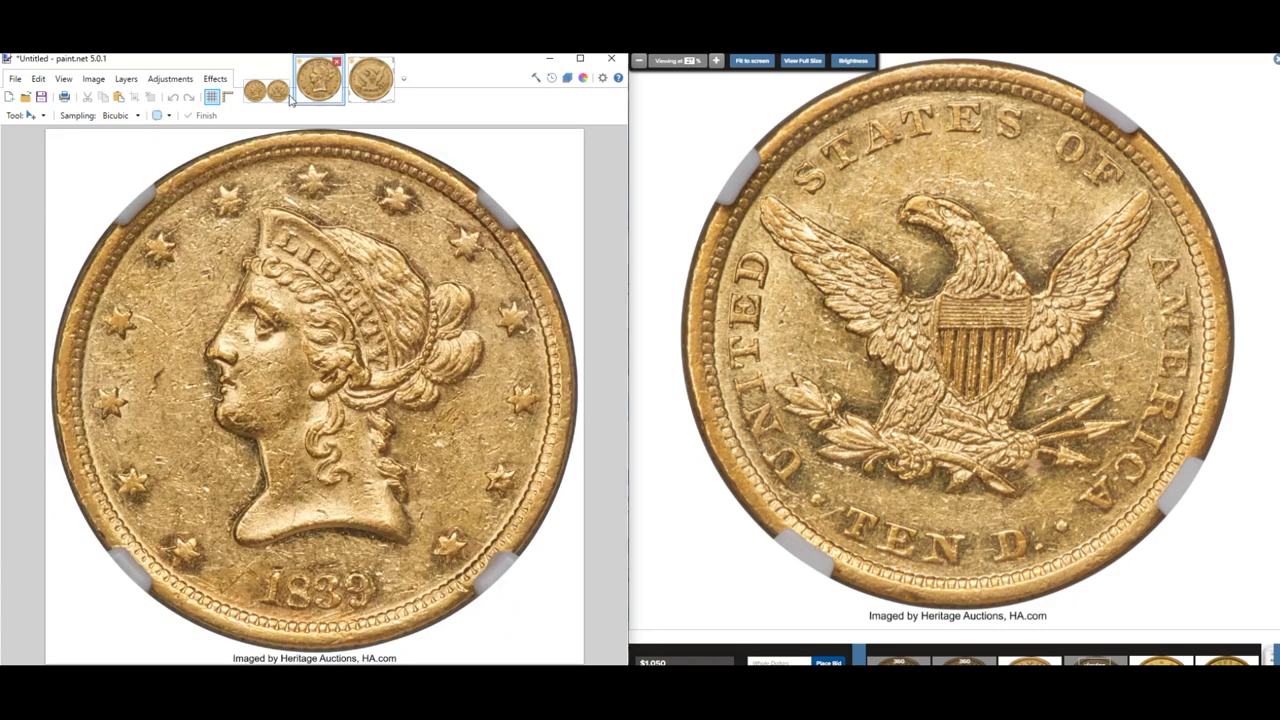
{"action": "left_click", "coordinate": [93, 79]}
{"action": "left_click", "coordinate": [112, 111]}
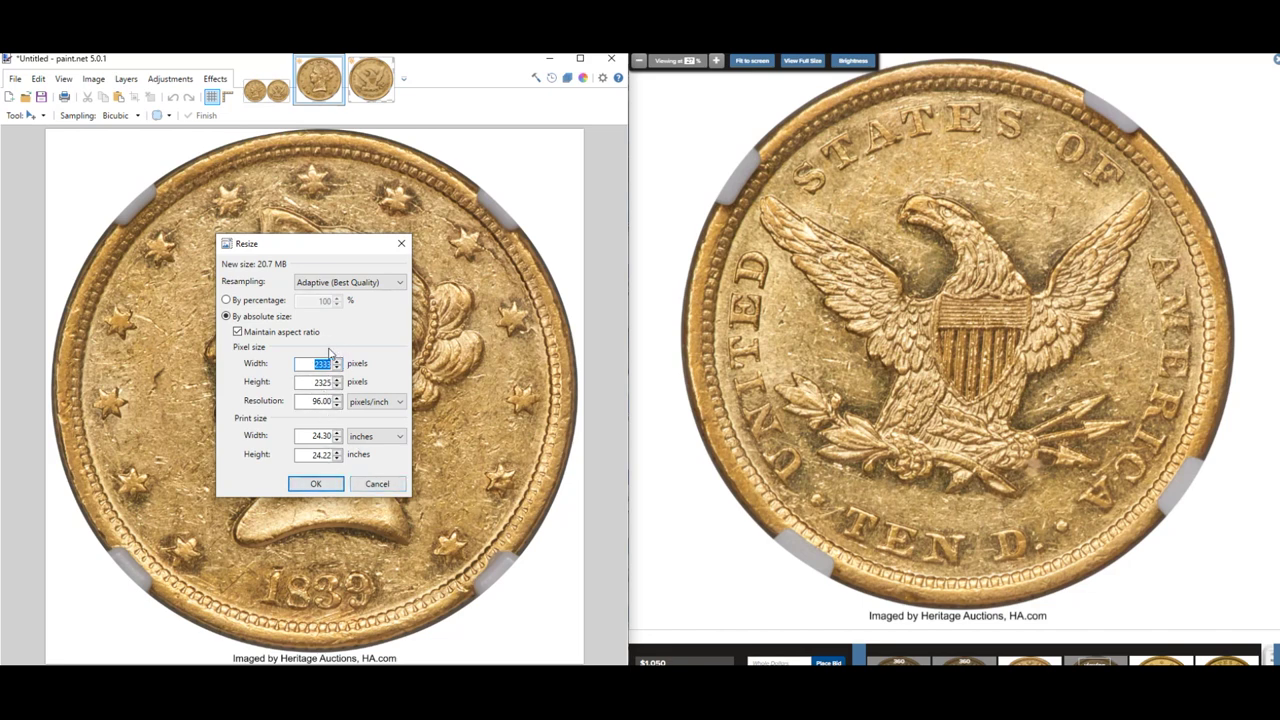
{"action": "left_click", "coordinate": [330, 486]}
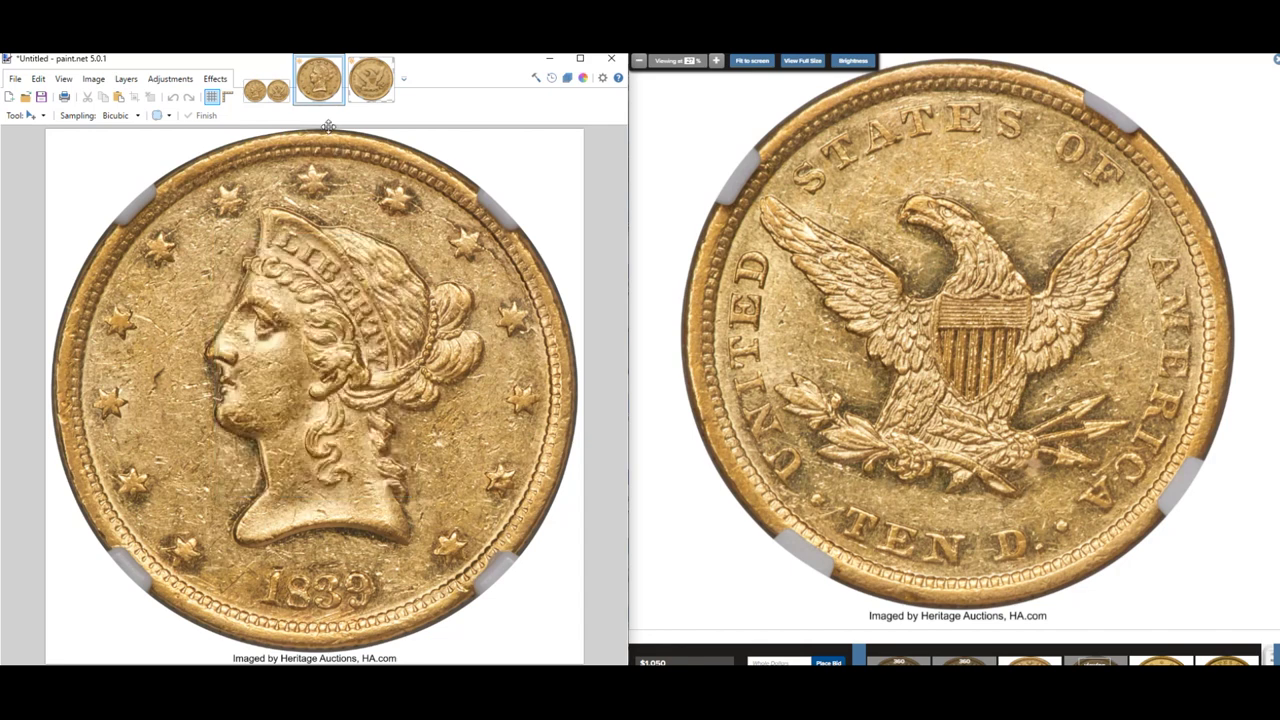
- Check the reverse image's pixel width and height in its Resize settings, leaving the size as it is
{"action": "left_click", "coordinate": [362, 88]}
{"action": "left_click", "coordinate": [92, 79]}
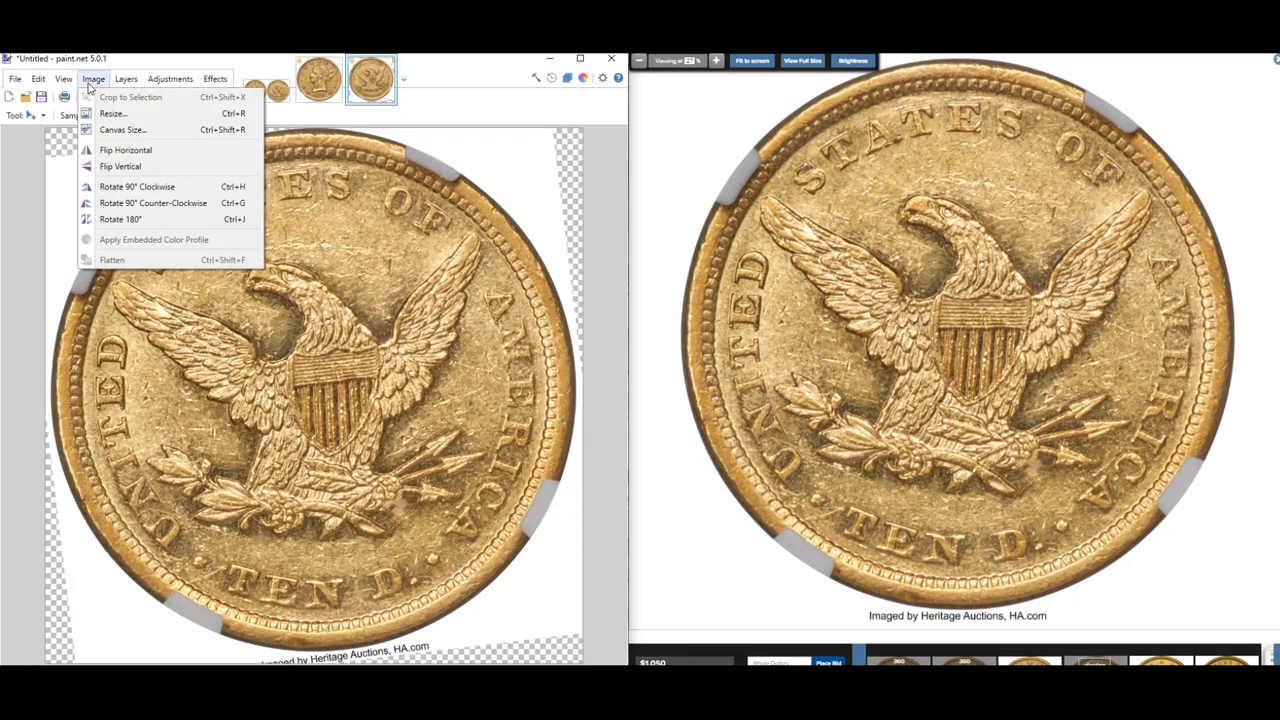
{"action": "left_click", "coordinate": [113, 113]}
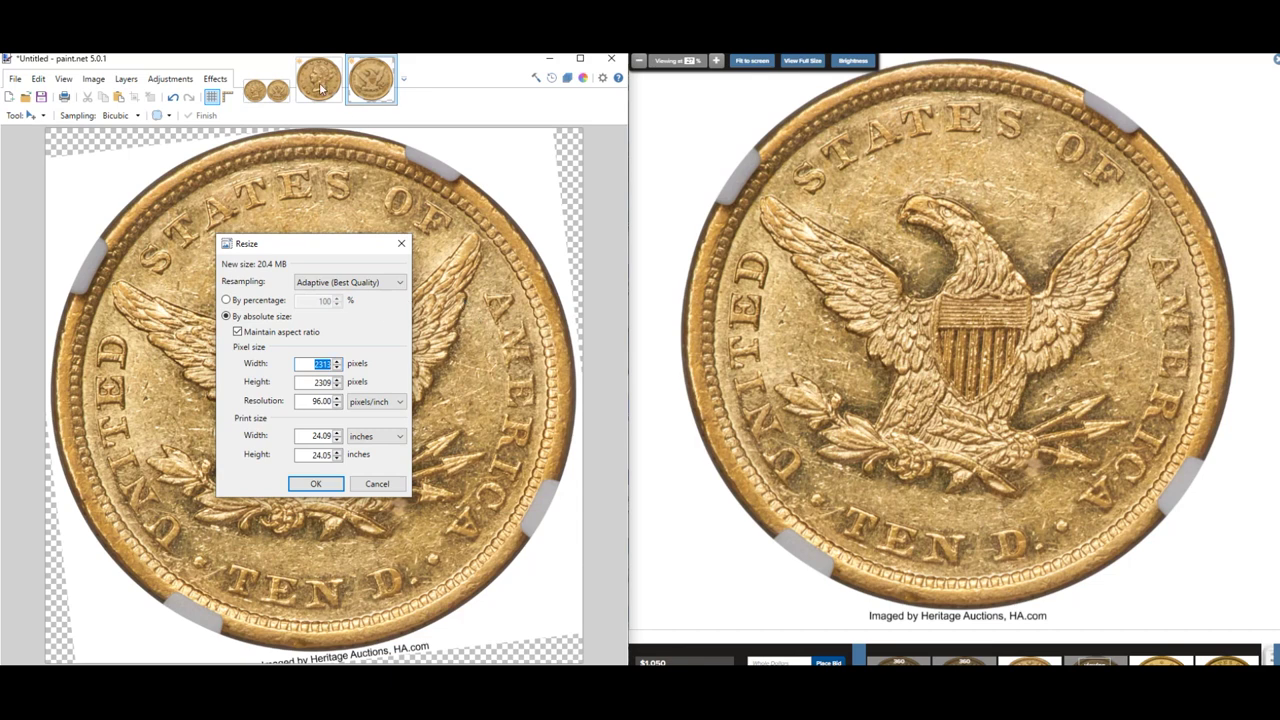
{"action": "left_click", "coordinate": [315, 484]}
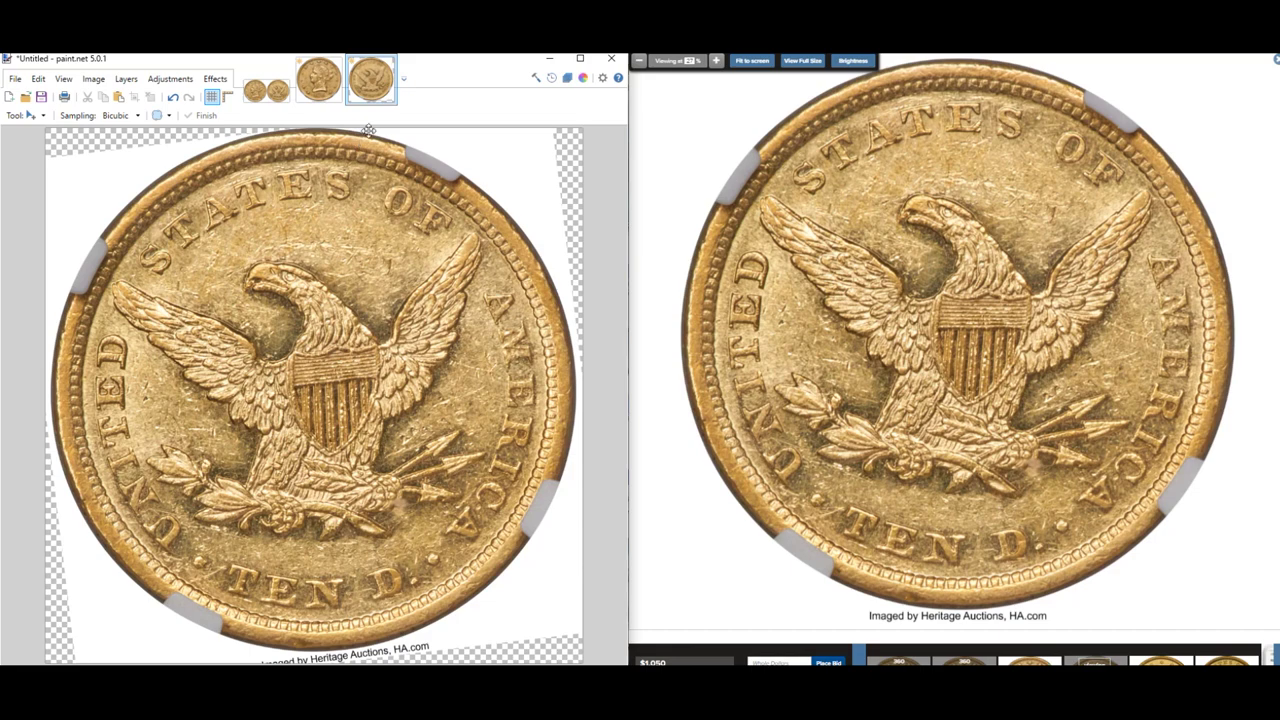
- Resize the obverse image to a height of 2309 pixels, keeping its aspect ratio
{"action": "left_click", "coordinate": [323, 92]}
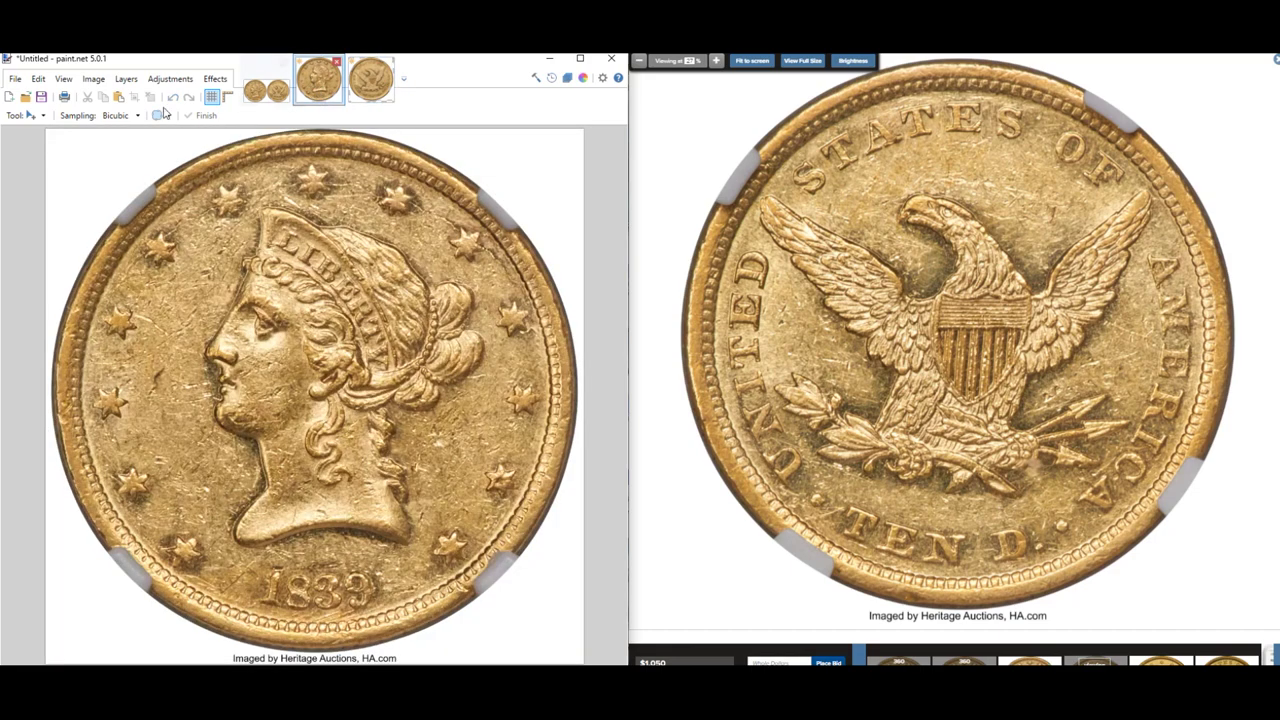
{"action": "left_click", "coordinate": [93, 78]}
{"action": "left_click", "coordinate": [124, 109]}
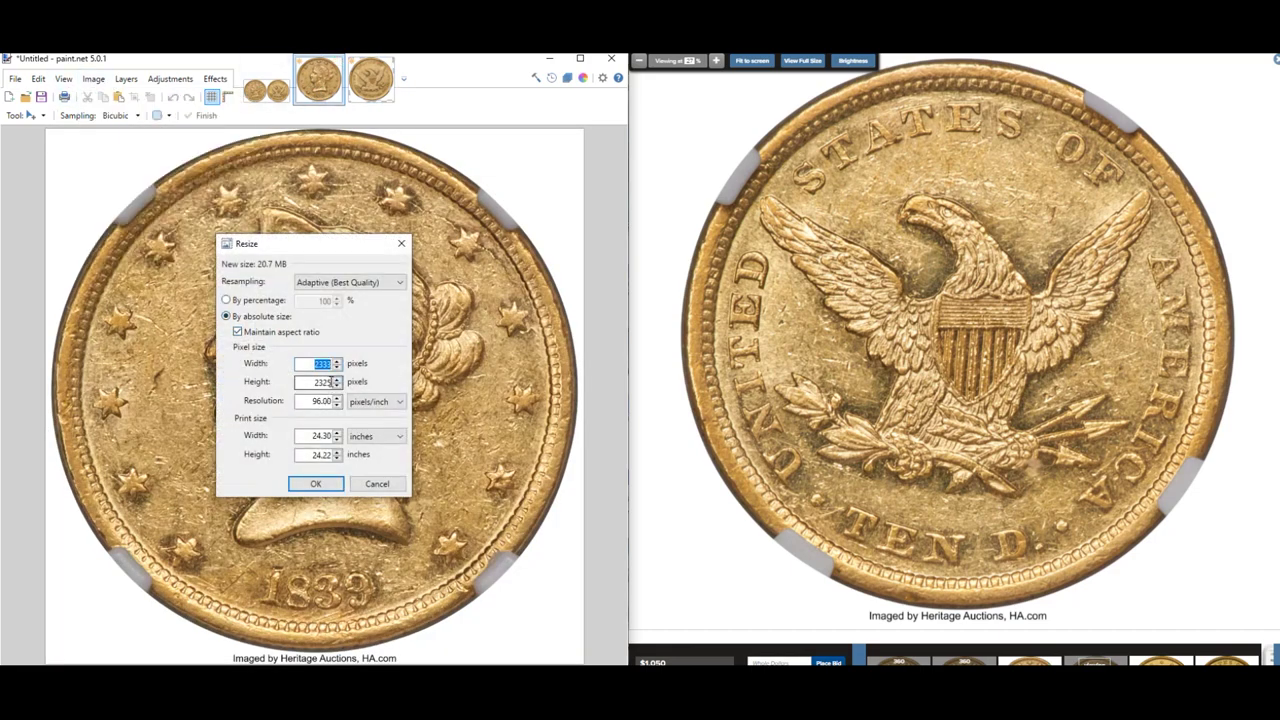
{"action": "left_click_drag", "start_coordinate": [325, 385], "coordinate": [355, 390]}
{"action": "type", "text": "08"}
{"action": "type", "text": "25"}
{"action": "type", "text": "0"}
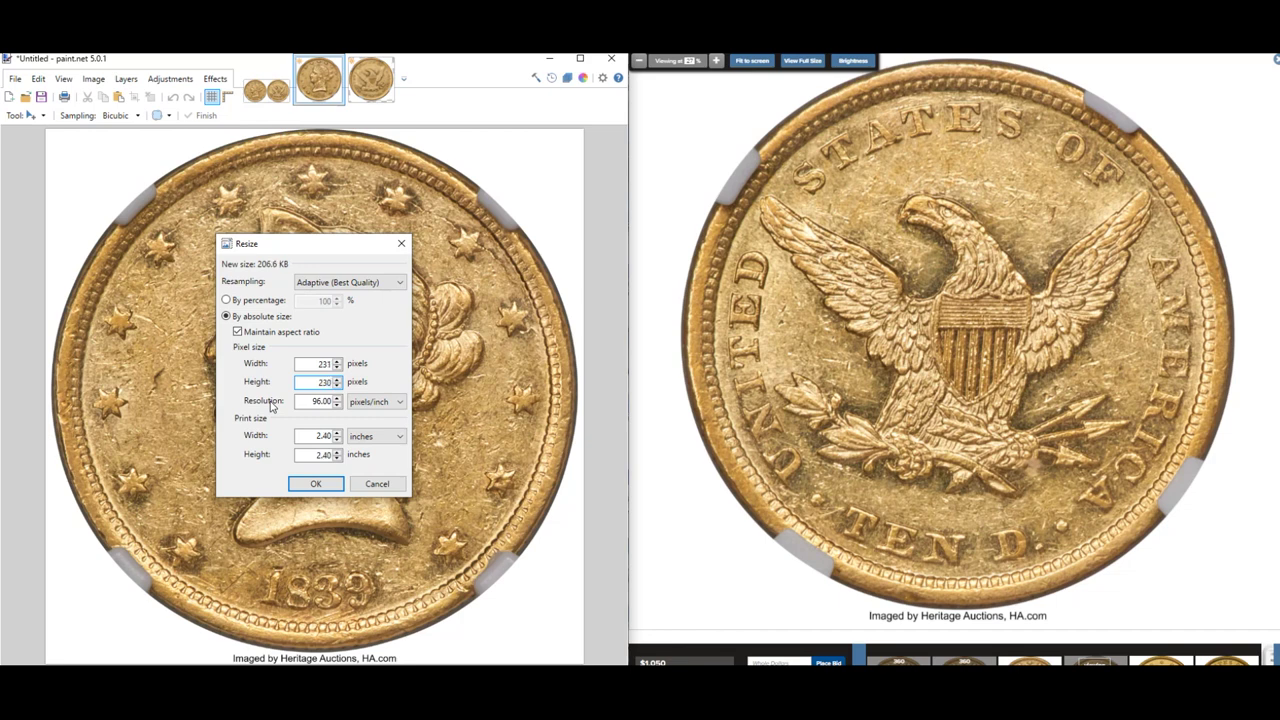
{"action": "type", "text": "9"}
{"action": "left_click", "coordinate": [312, 484]}
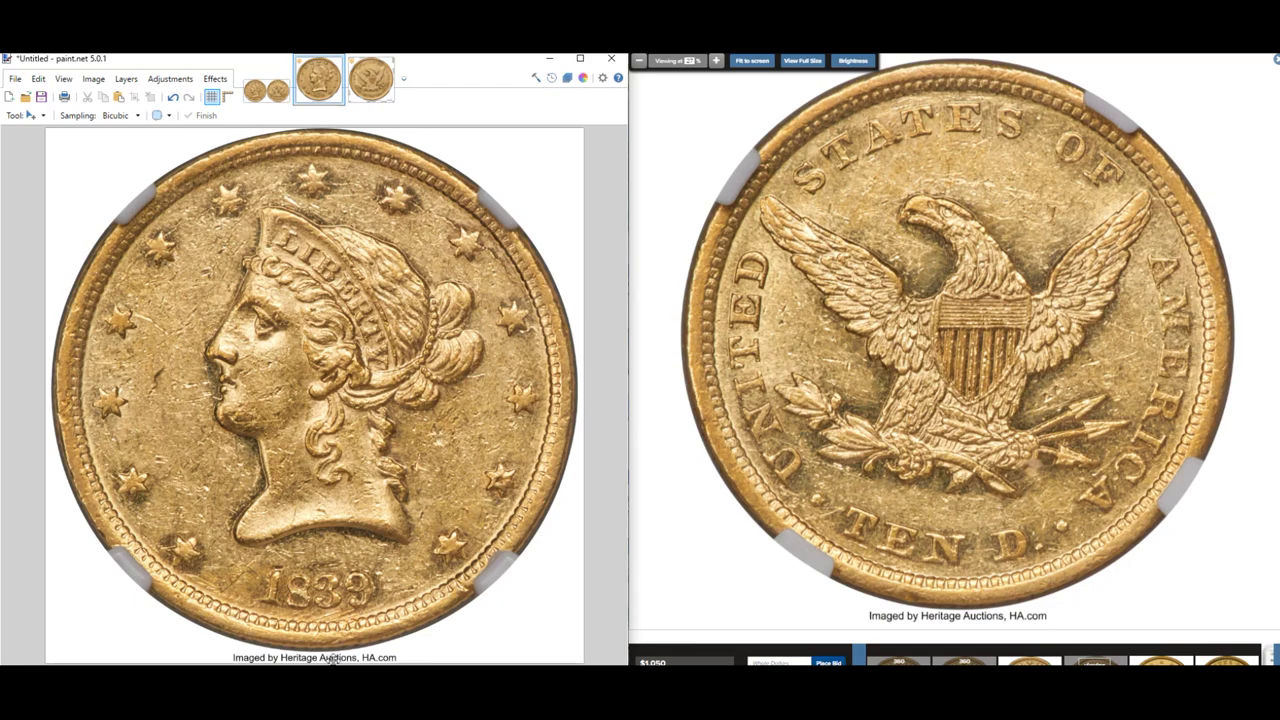
- Compare the coin size in the resized obverse and the reverse images by switching between them
{"action": "left_click", "coordinate": [369, 88]}
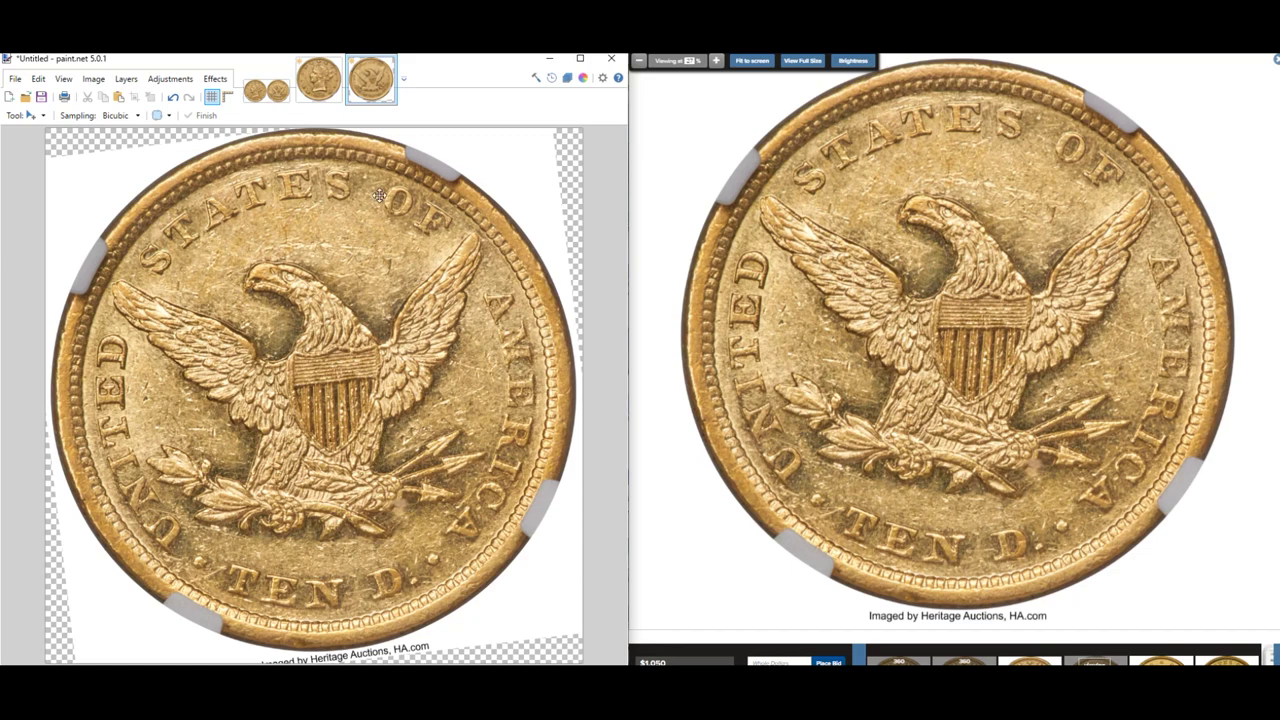
{"action": "mouse_move", "coordinate": [364, 87]}
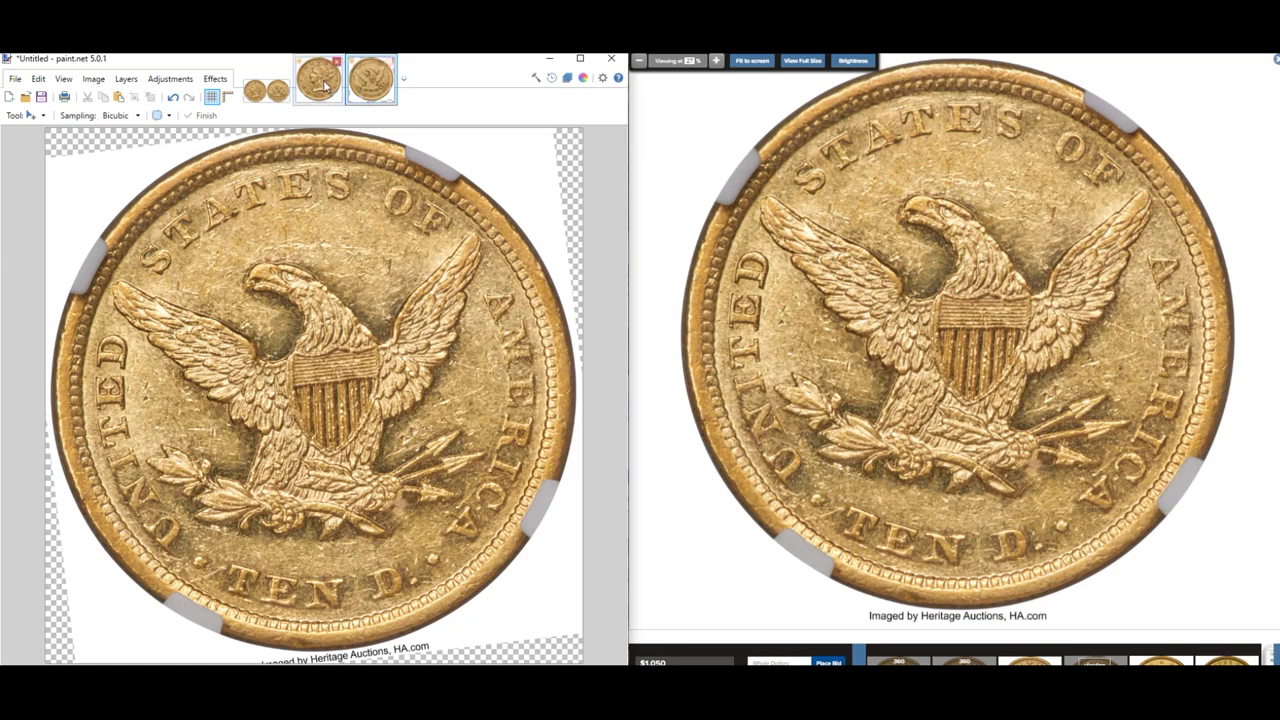
{"action": "left_click", "coordinate": [328, 88]}
{"action": "left_click", "coordinate": [370, 93]}
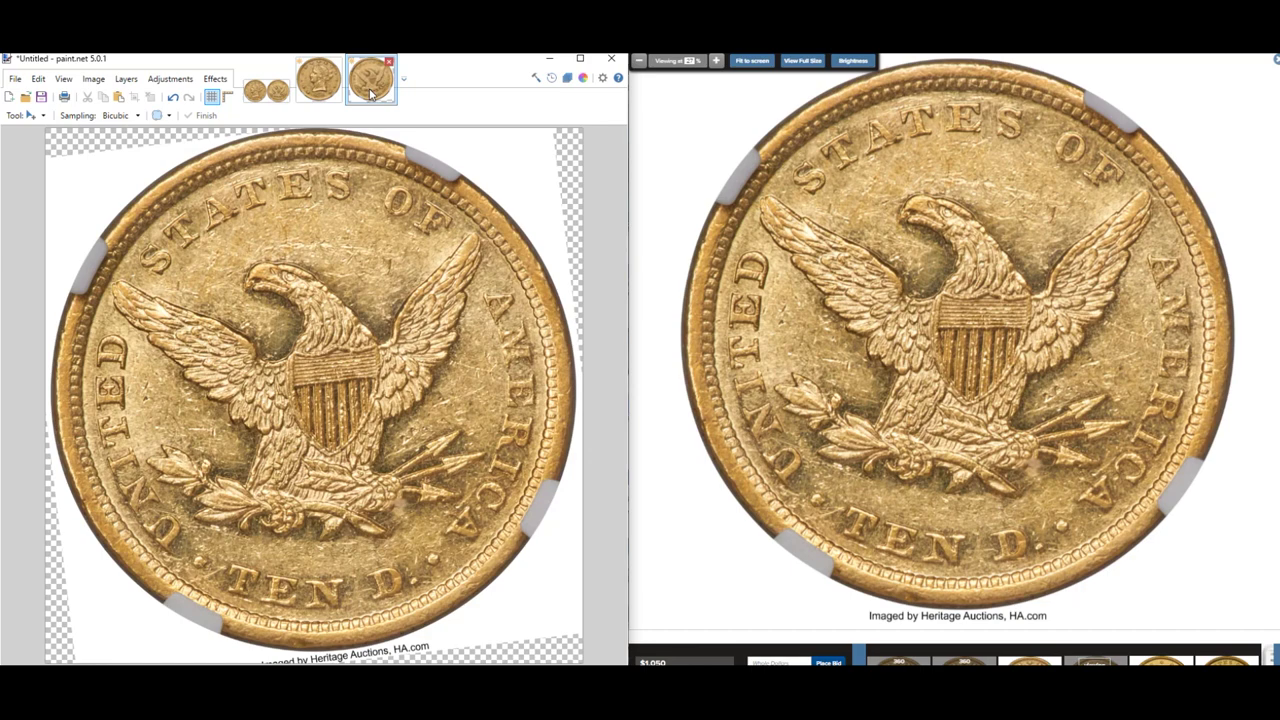
{"action": "left_click", "coordinate": [334, 89]}
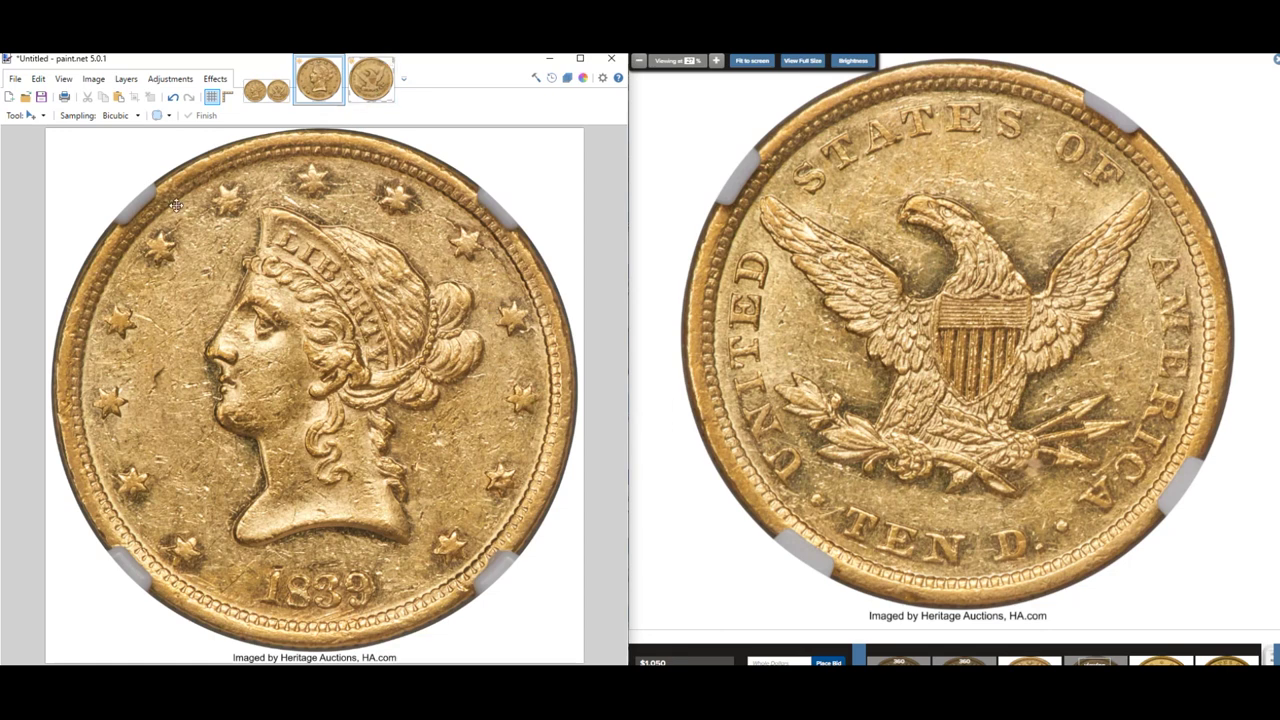
- Widen the obverse image's canvas to 5000 pixels with the anchor set to Left
{"action": "left_click", "coordinate": [92, 79]}
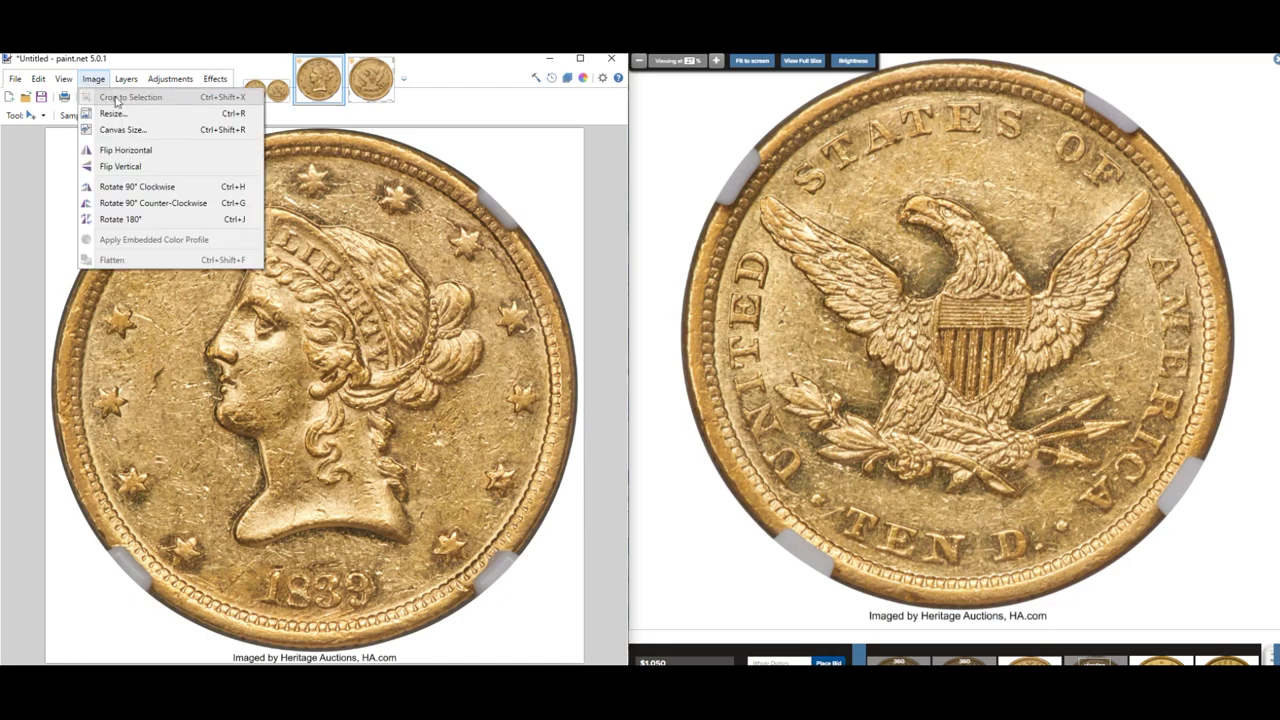
{"action": "left_click", "coordinate": [233, 188]}
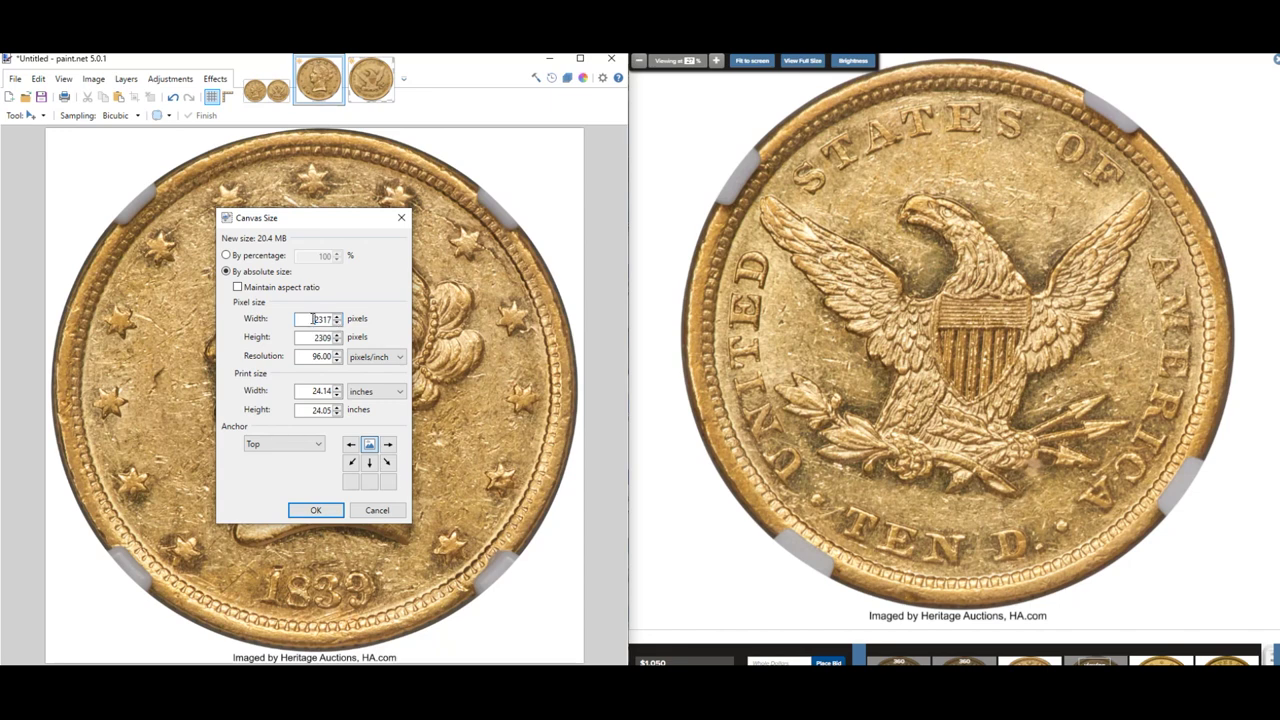
{"action": "type", "text": "5000"}
{"action": "left_click", "coordinate": [351, 463]}
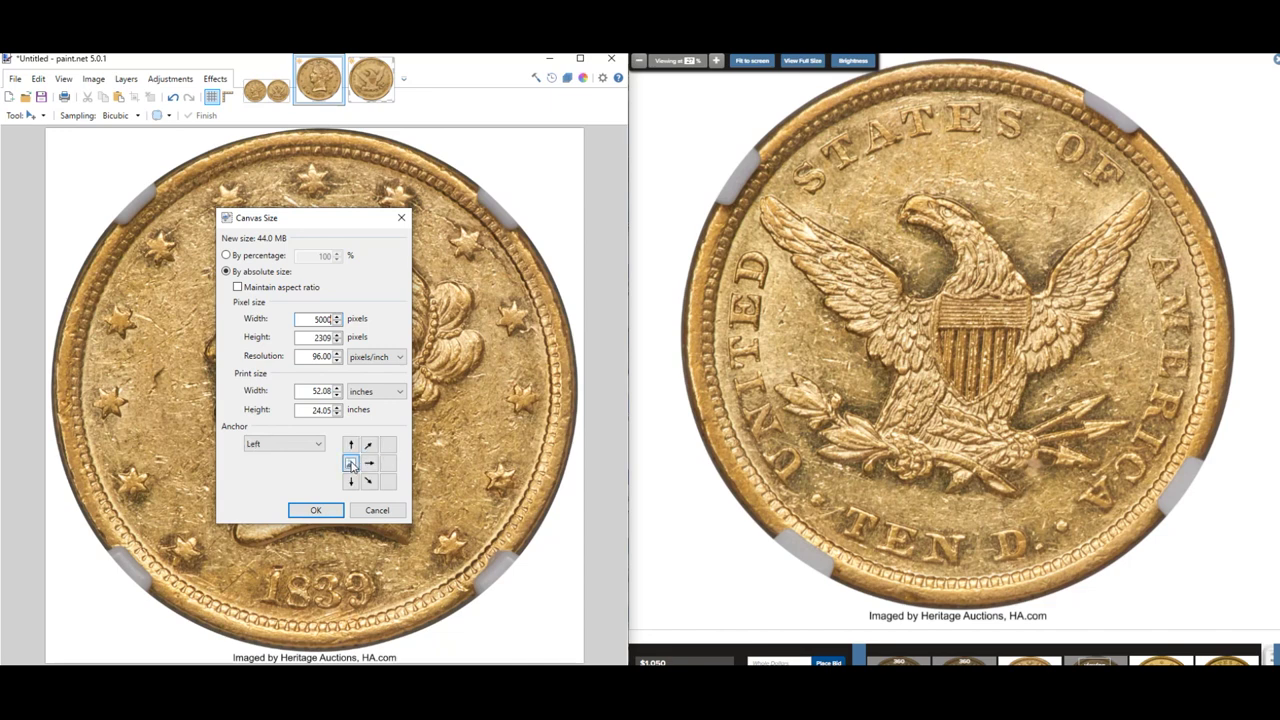
{"action": "left_click", "coordinate": [371, 467]}
{"action": "left_click", "coordinate": [323, 511]}
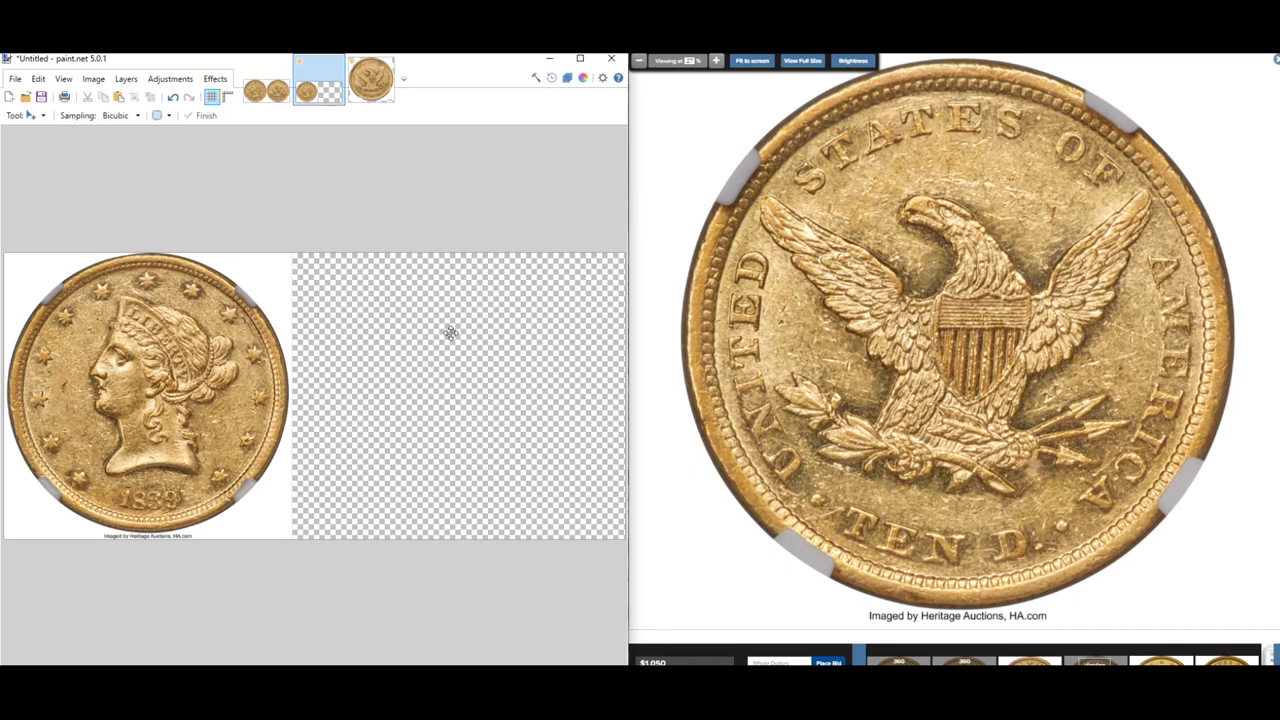
- Select the entire reverse image and copy it
{"action": "left_click", "coordinate": [371, 87]}
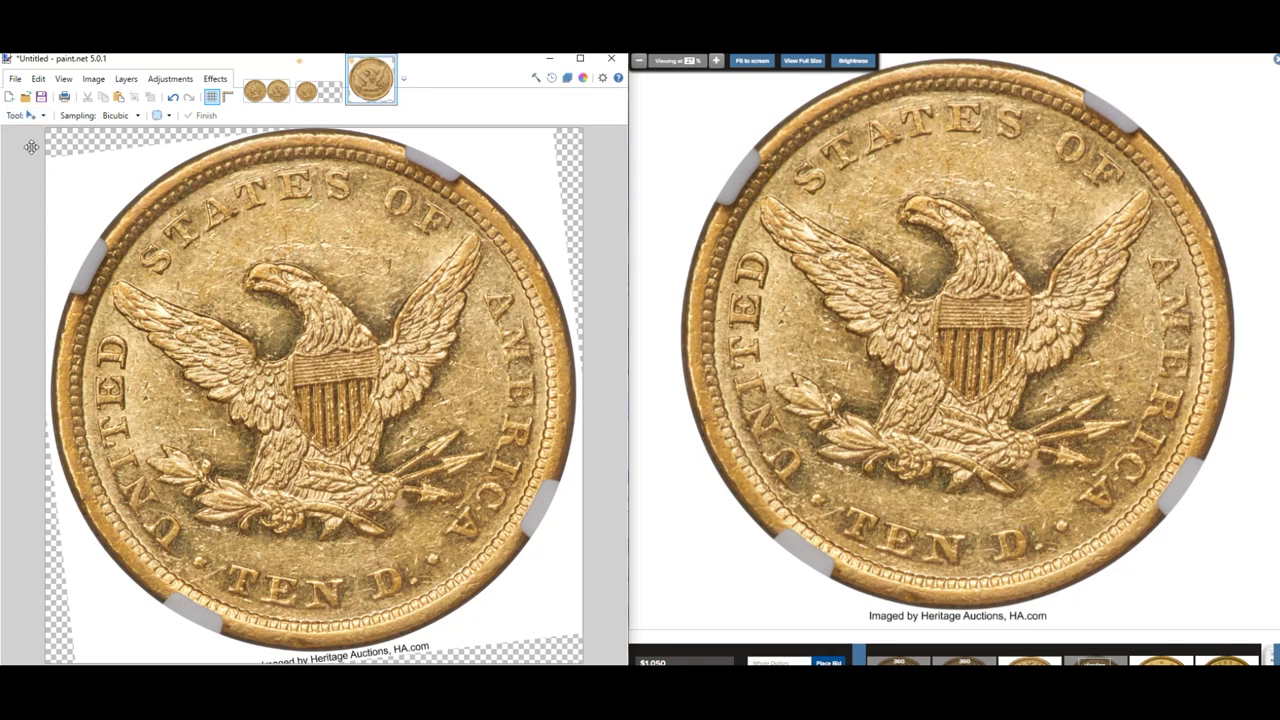
{"action": "key", "text": "ctrl+a"}
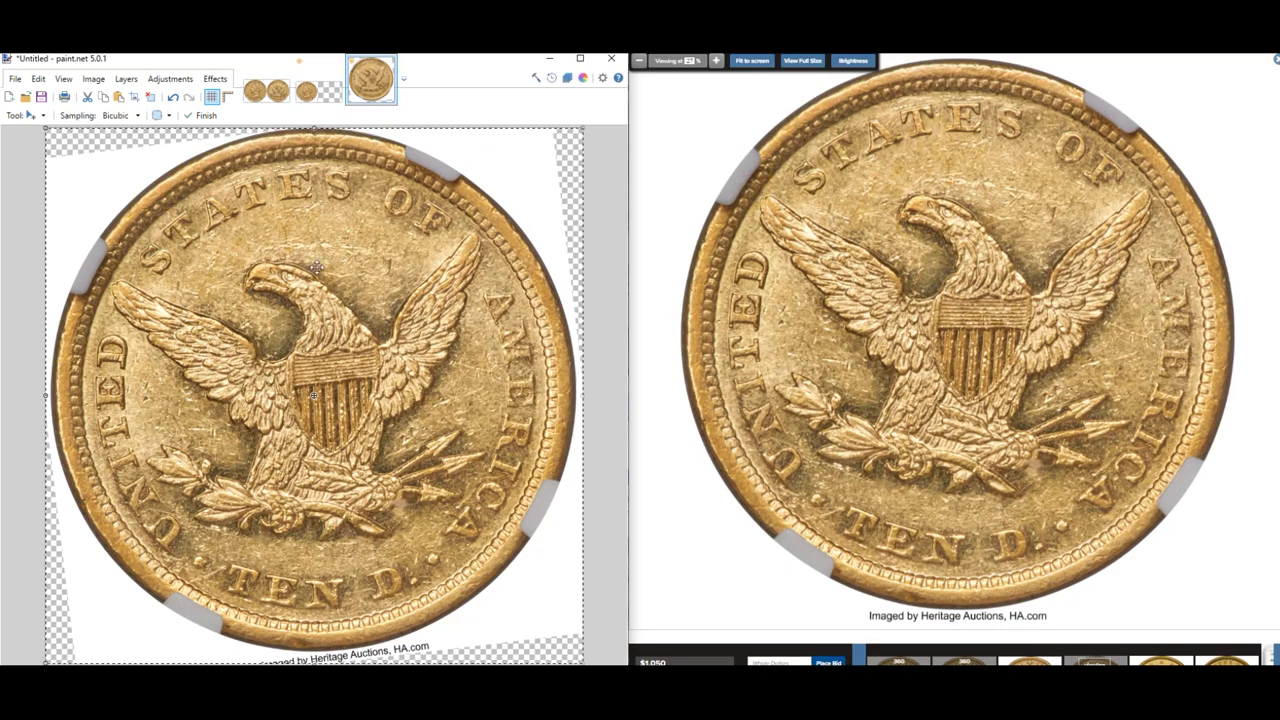
{"action": "left_click", "coordinate": [38, 78]}
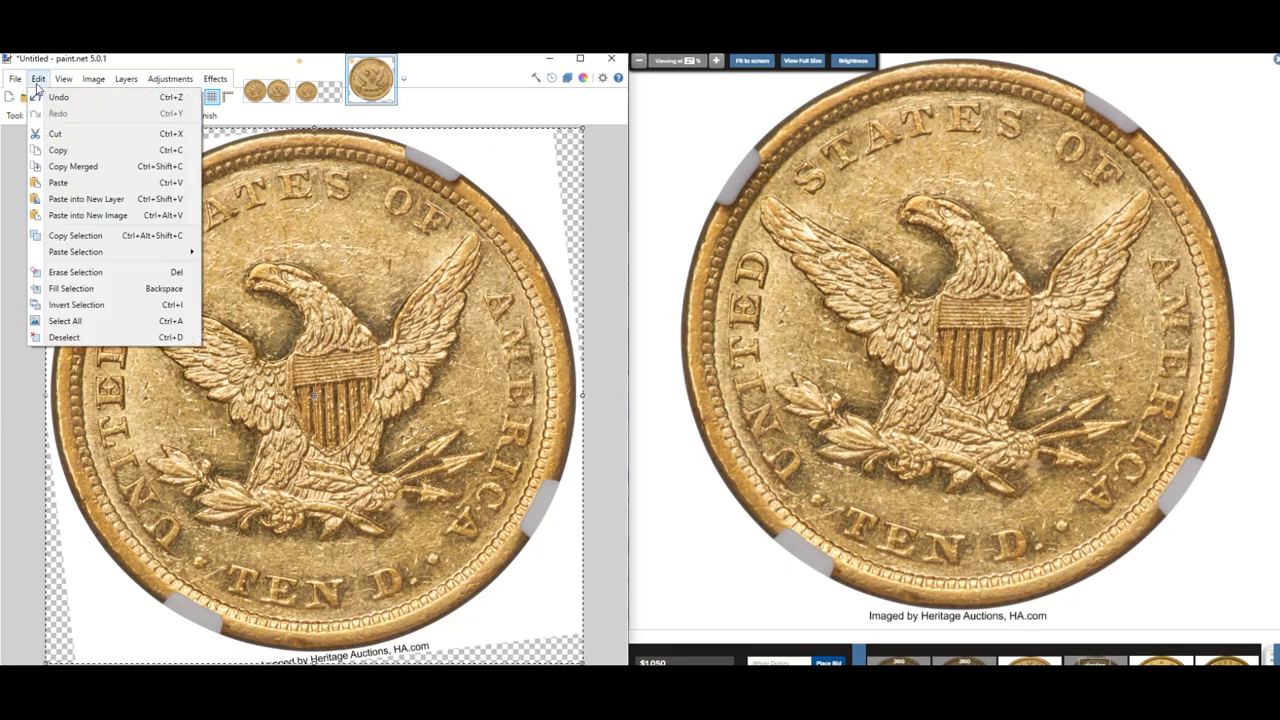
{"action": "left_click", "coordinate": [60, 150]}
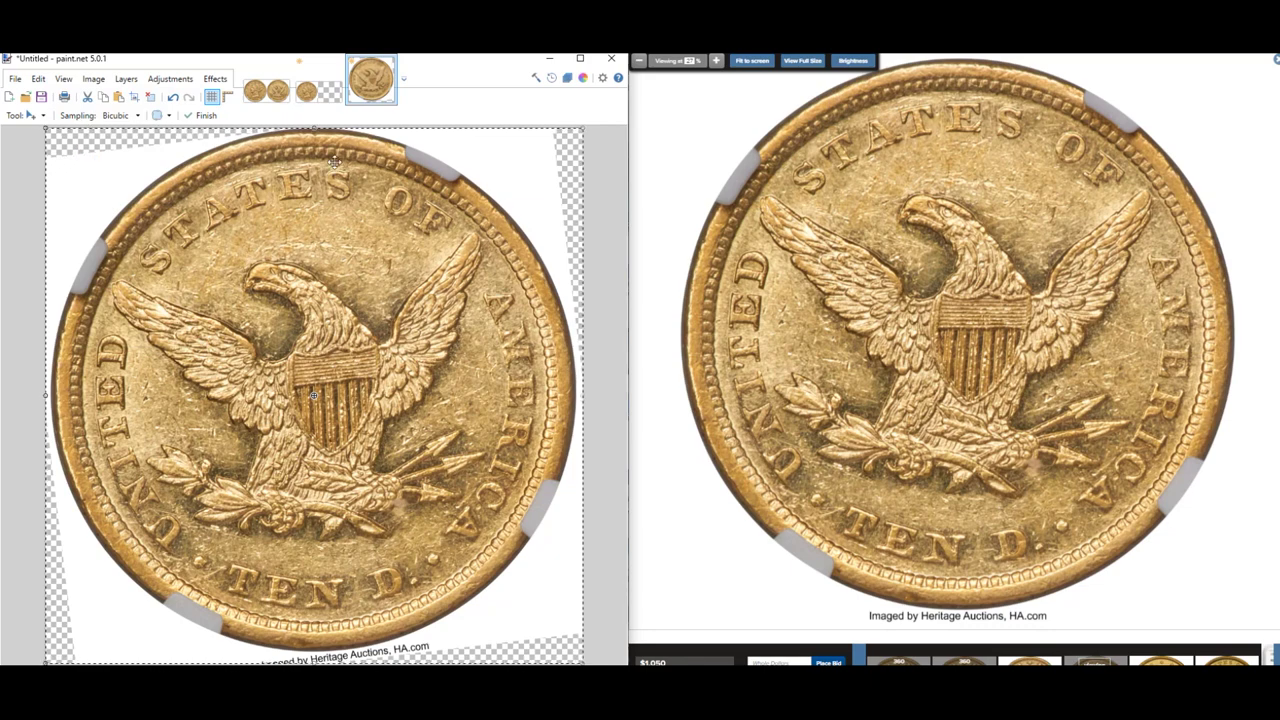
- Paste the reverse coin into the widened obverse image, place it directly right of the obverse, and deselect it
{"action": "left_click", "coordinate": [330, 93]}
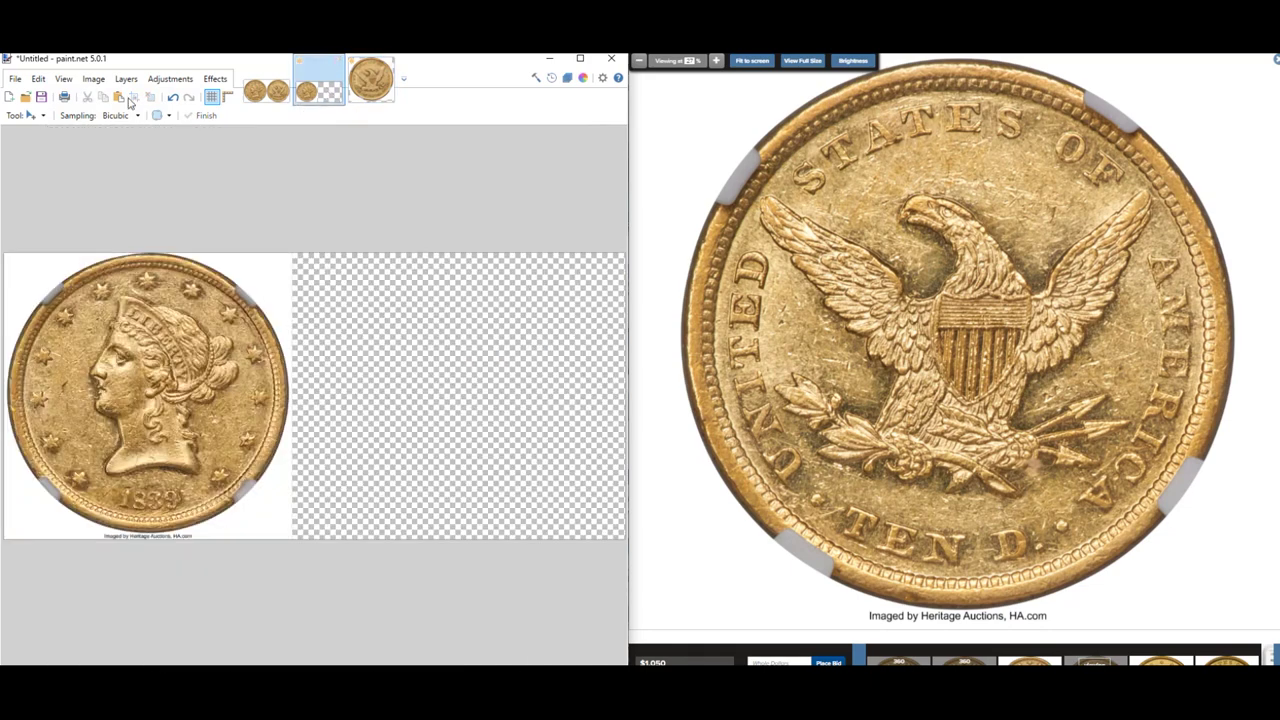
{"action": "left_click", "coordinate": [38, 78]}
{"action": "left_click", "coordinate": [77, 182]}
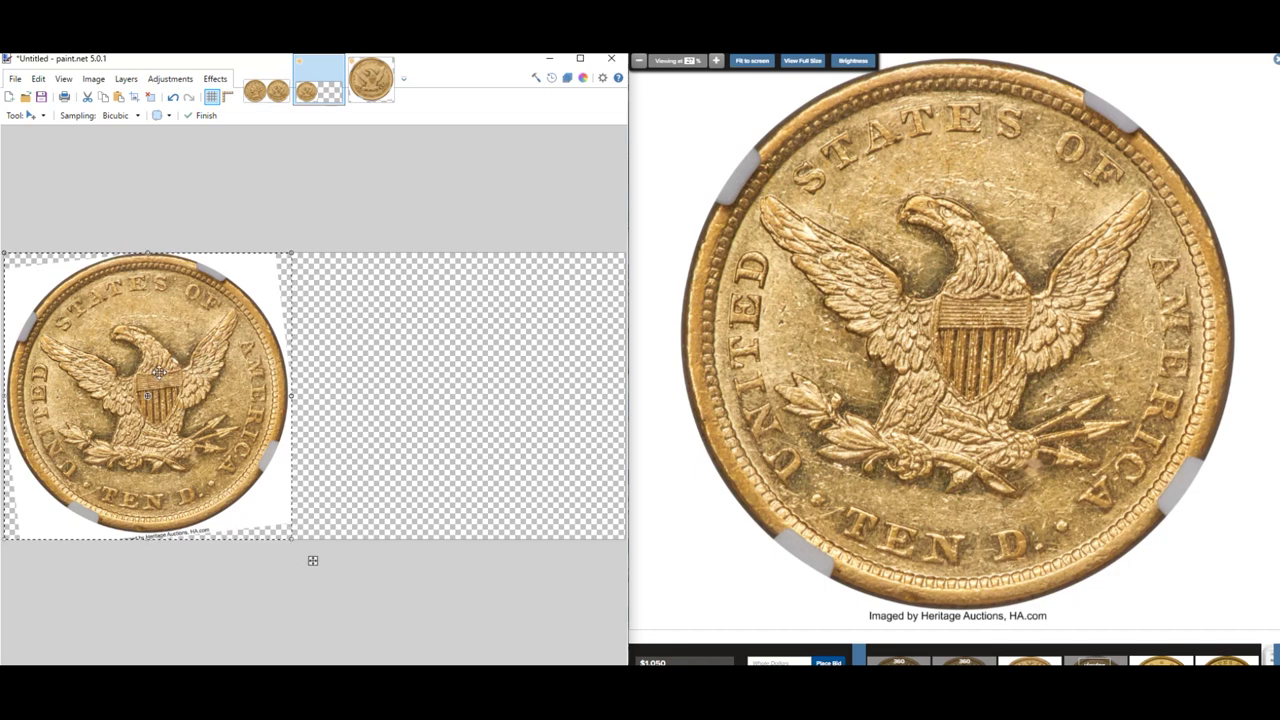
{"action": "key", "text": "ctrl+d"}
{"action": "left_click_drag", "start_coordinate": [313, 561], "coordinate": [599, 560]}
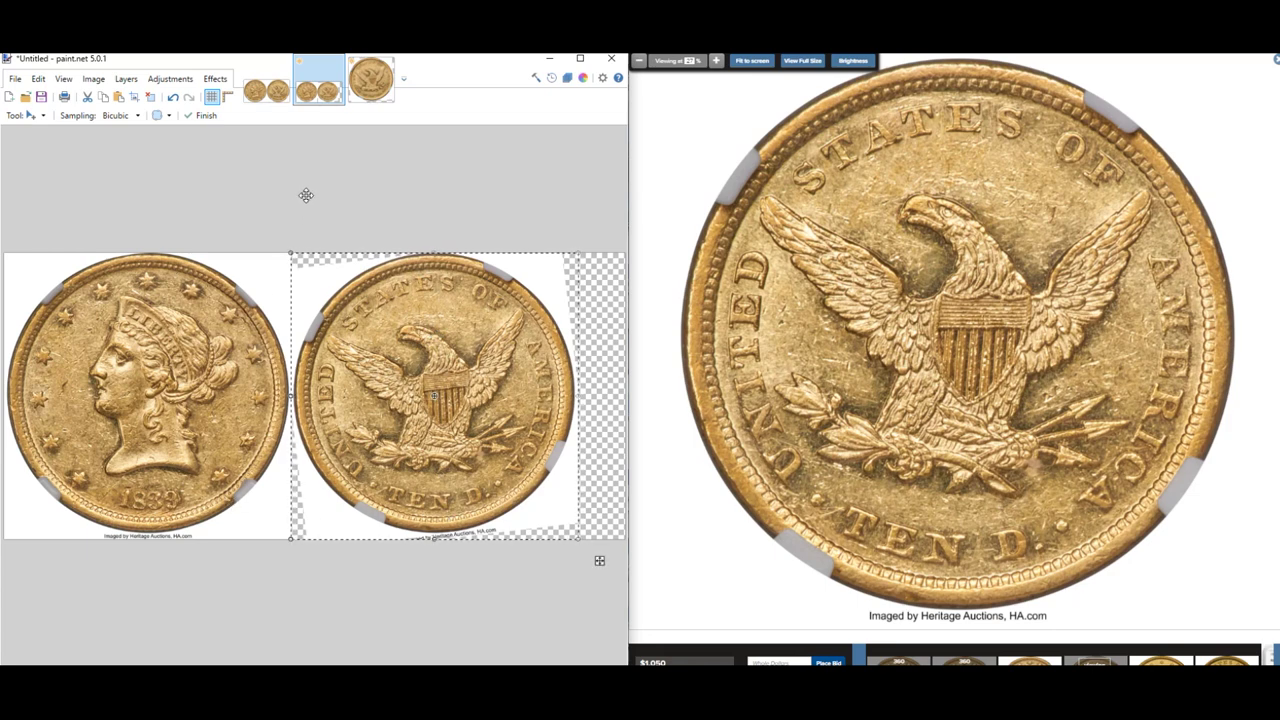
{"action": "key", "text": "ctrl+d"}
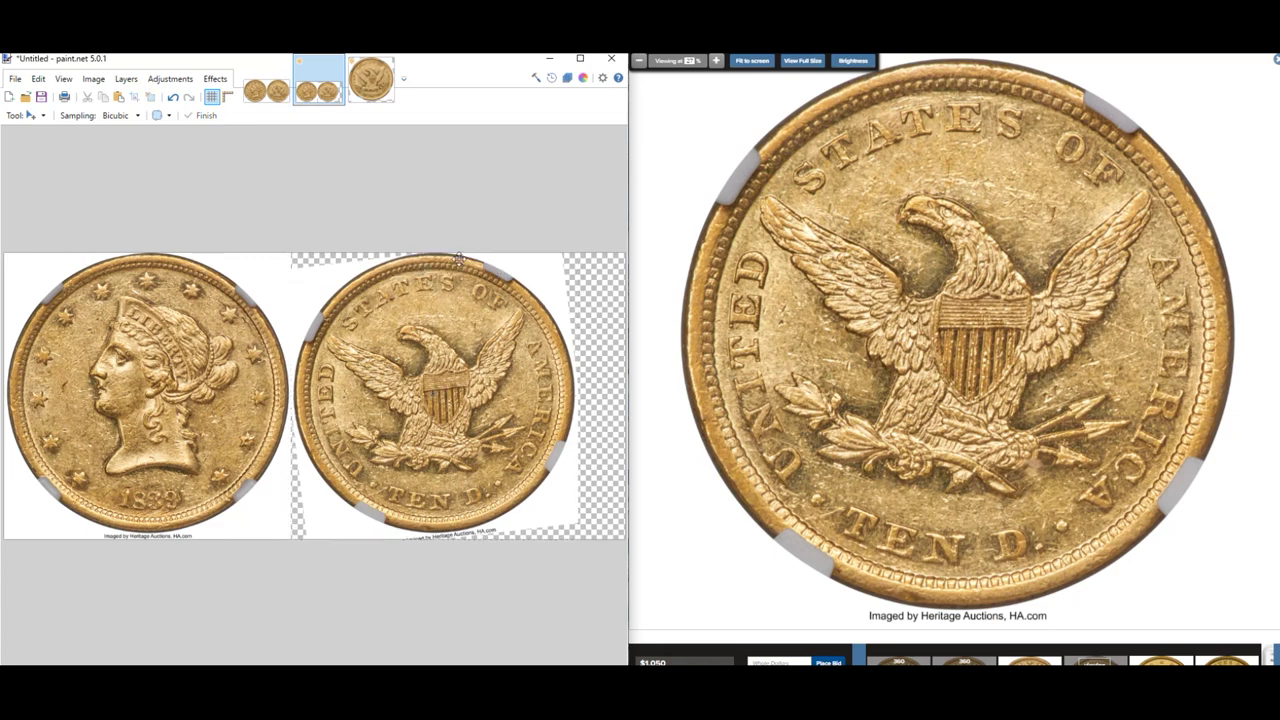
- Select the area covering both coins with Rectangle Select and crop away the empty canvas beyond the reverse
{"action": "left_click", "coordinate": [42, 116]}
{"action": "left_click", "coordinate": [45, 132]}
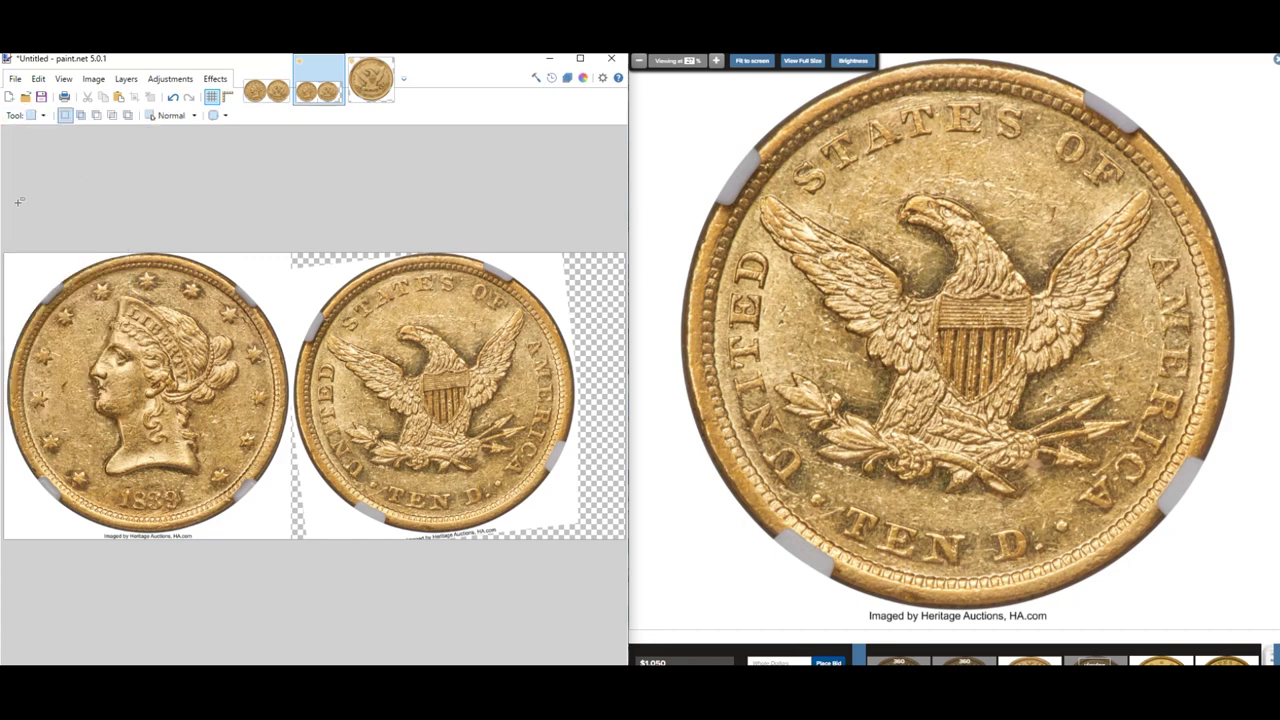
{"action": "left_click_drag", "start_coordinate": [10, 238], "coordinate": [578, 623]}
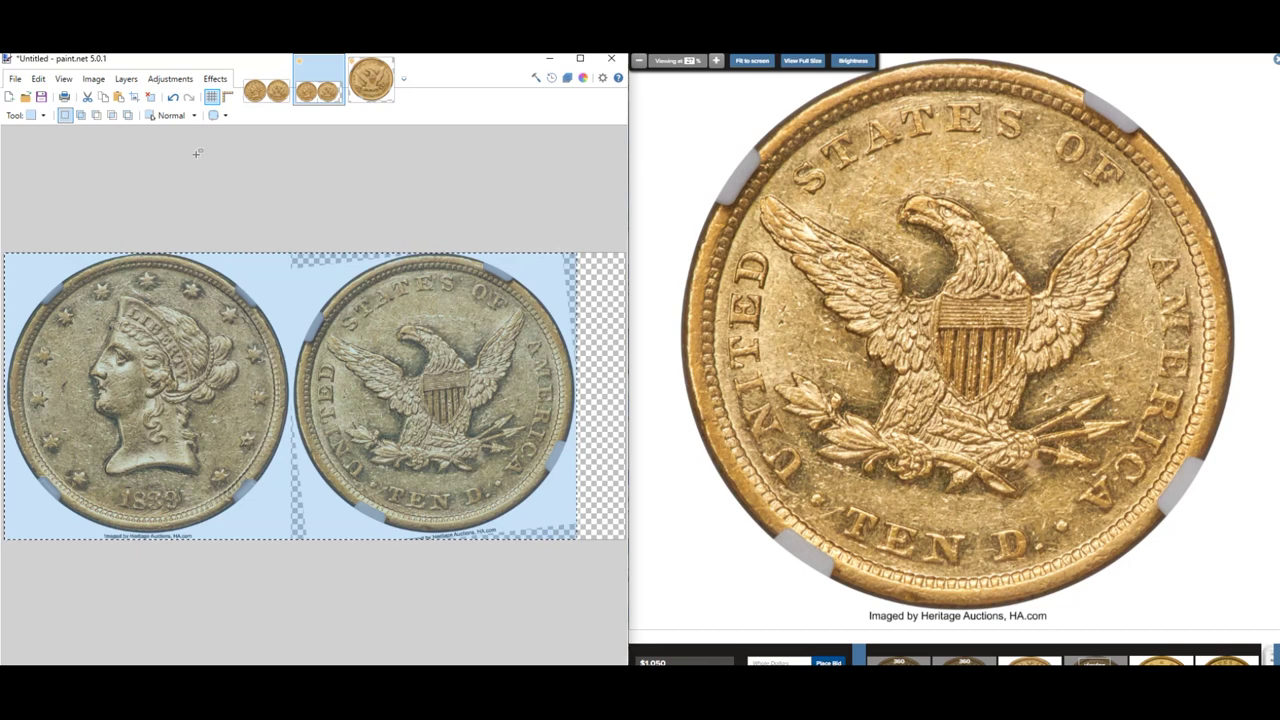
{"action": "left_click", "coordinate": [134, 100]}
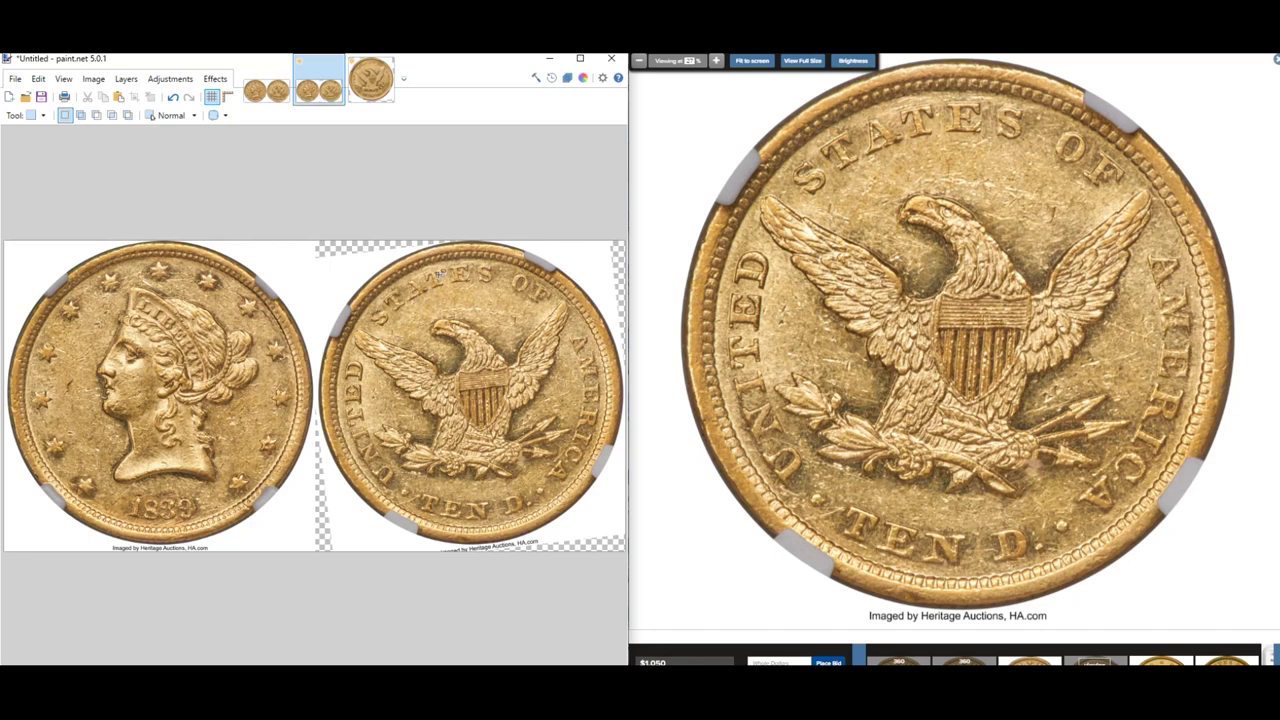
- Compare the new side-by-side coin image with the combined image 509810.tiff
{"action": "left_click", "coordinate": [265, 92]}
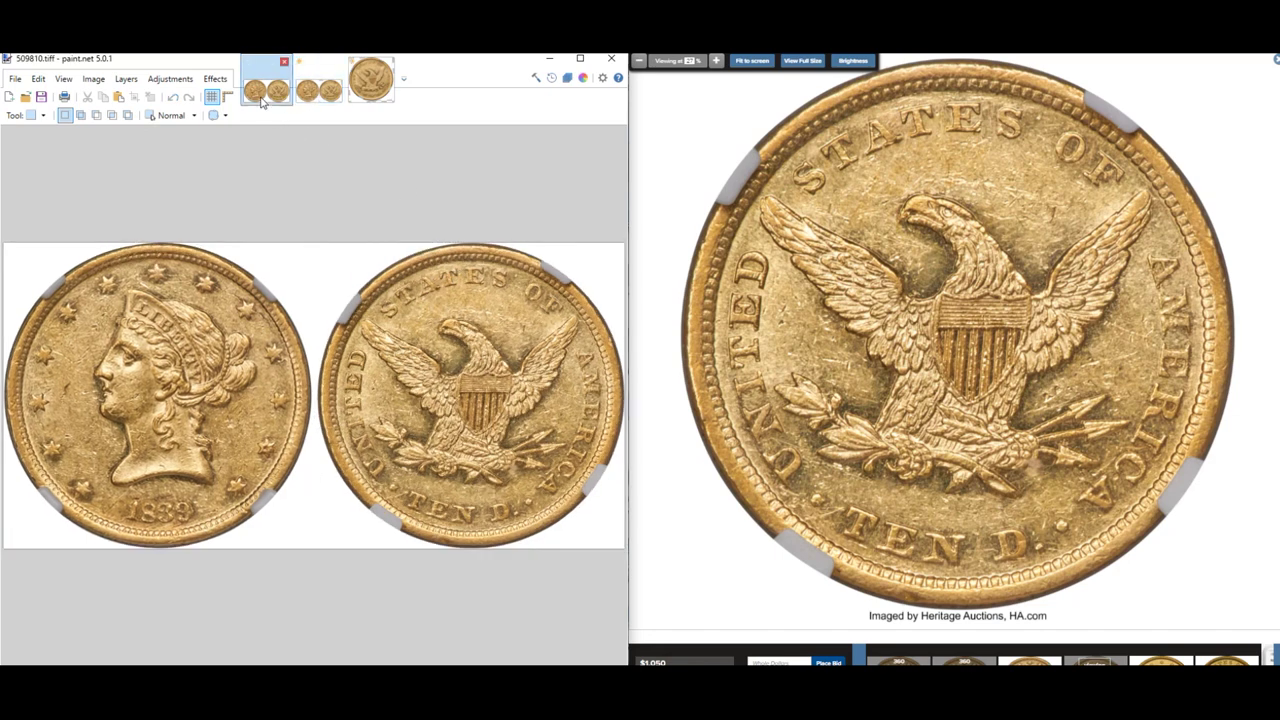
{"action": "left_click", "coordinate": [313, 93]}
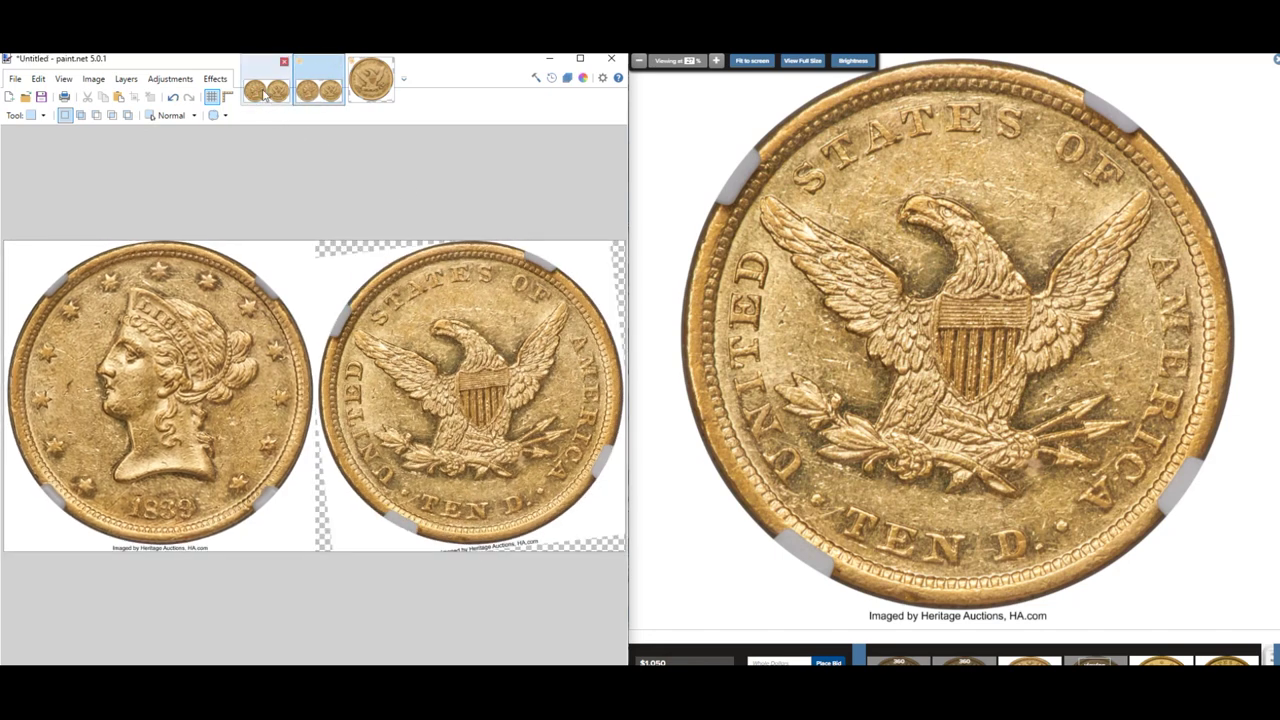
{"action": "left_click", "coordinate": [263, 93]}
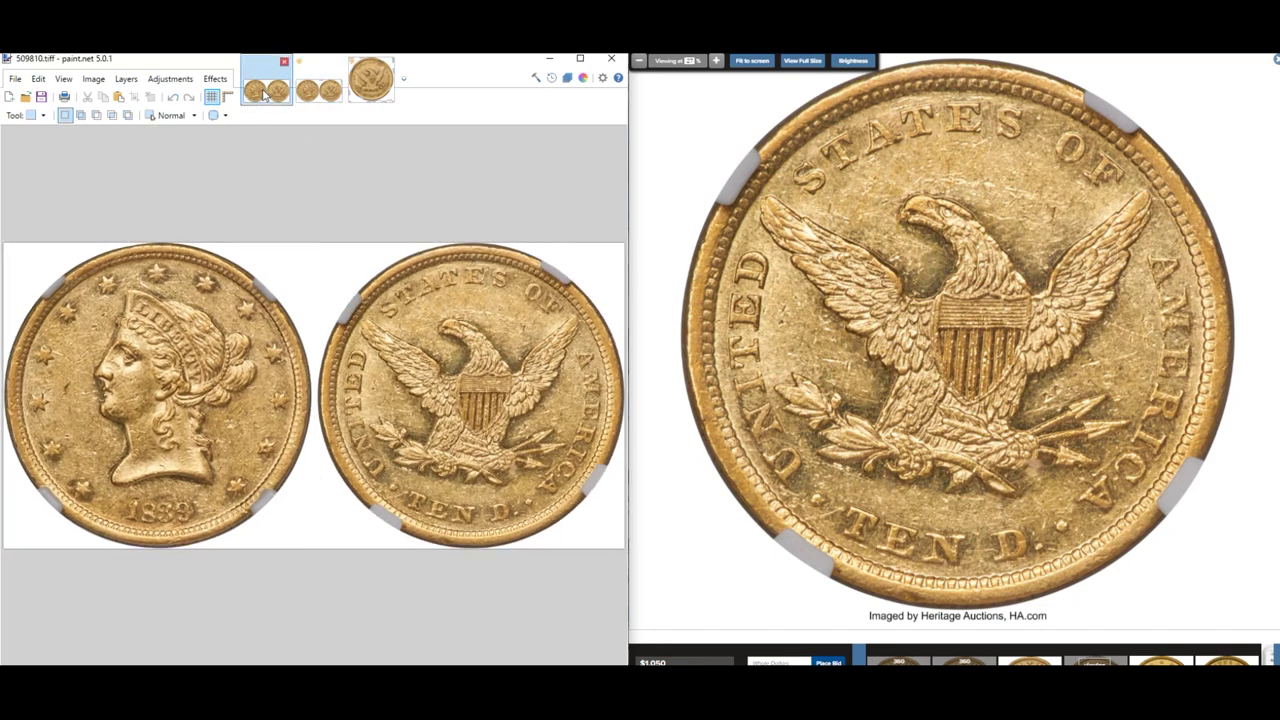
{"action": "left_click", "coordinate": [320, 92]}
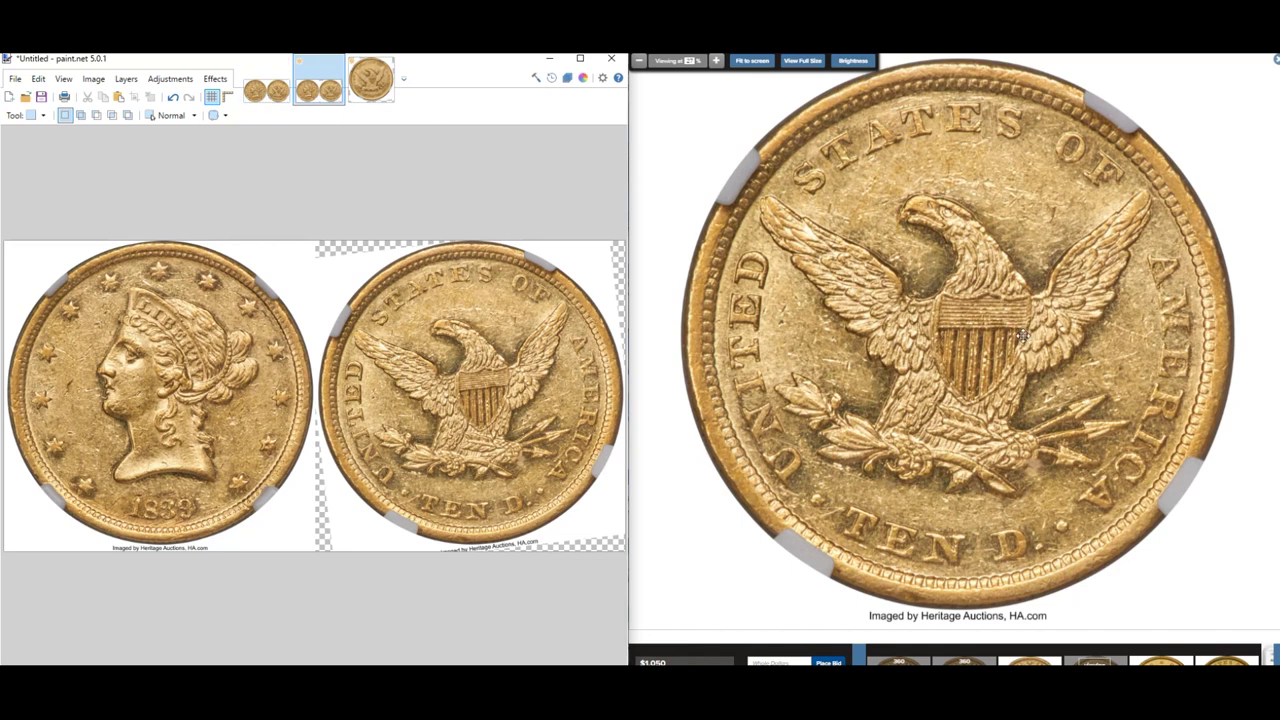
- On the Heritage Auctions lot page, leave the enlarged reverse photo and open the obverse slab photo in the enlarged viewer
{"action": "left_click", "coordinate": [992, 338]}
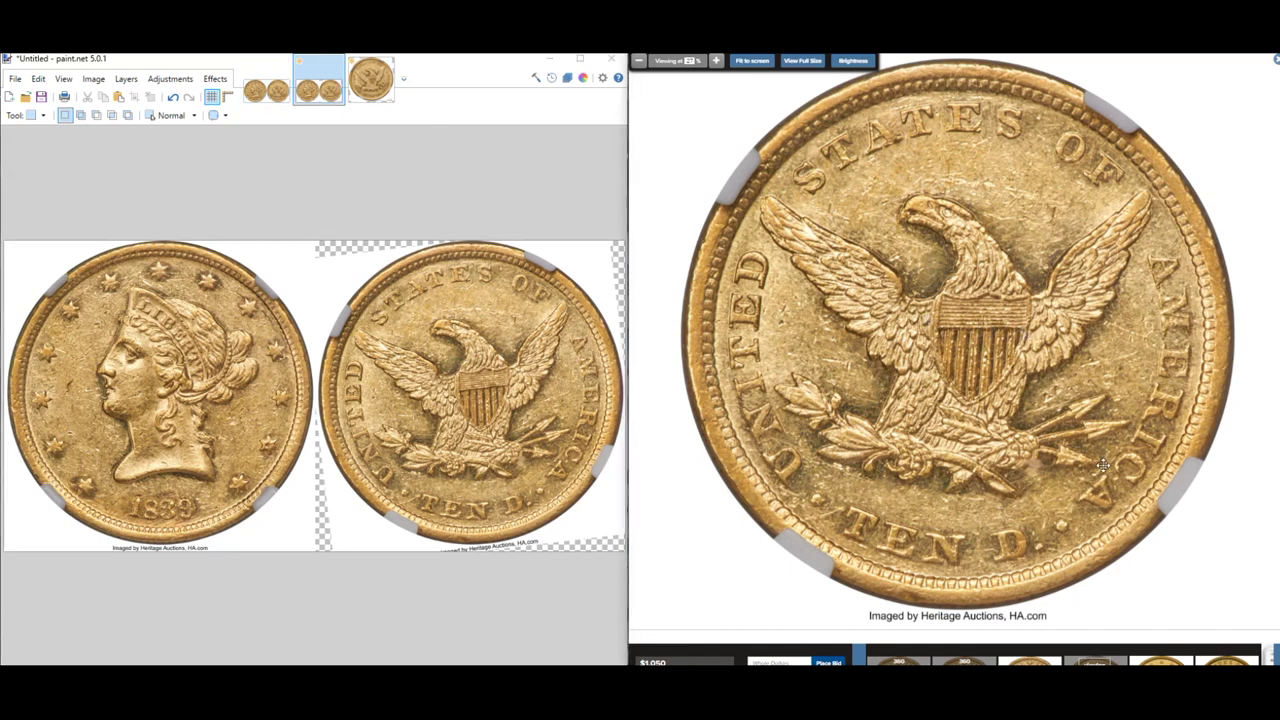
{"action": "left_click", "coordinate": [1275, 62]}
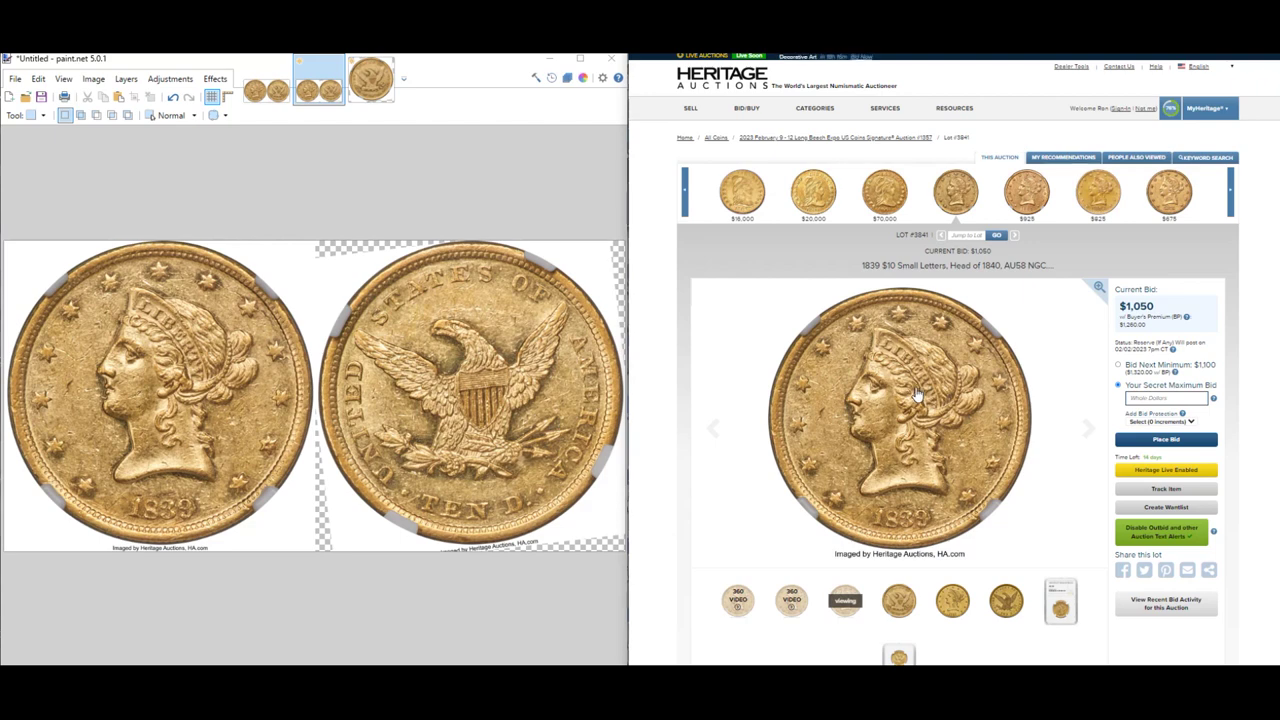
{"action": "left_click", "coordinate": [1061, 608]}
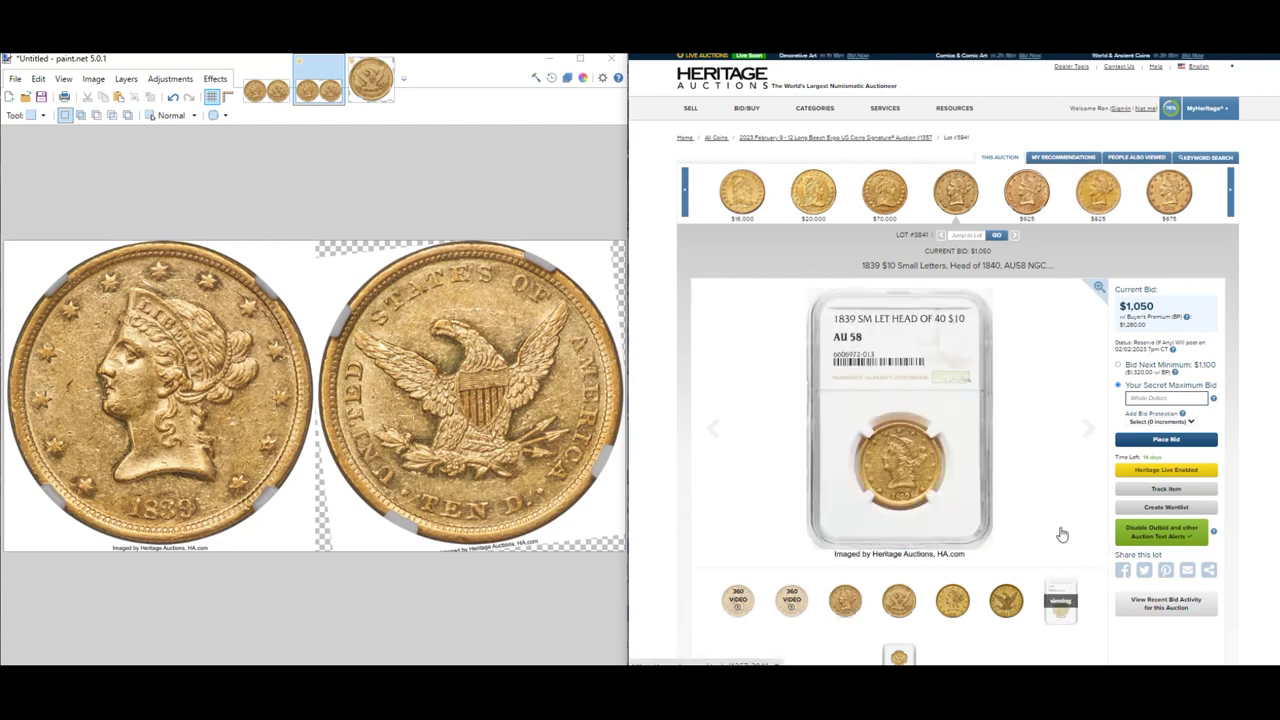
{"action": "left_click", "coordinate": [1057, 531]}
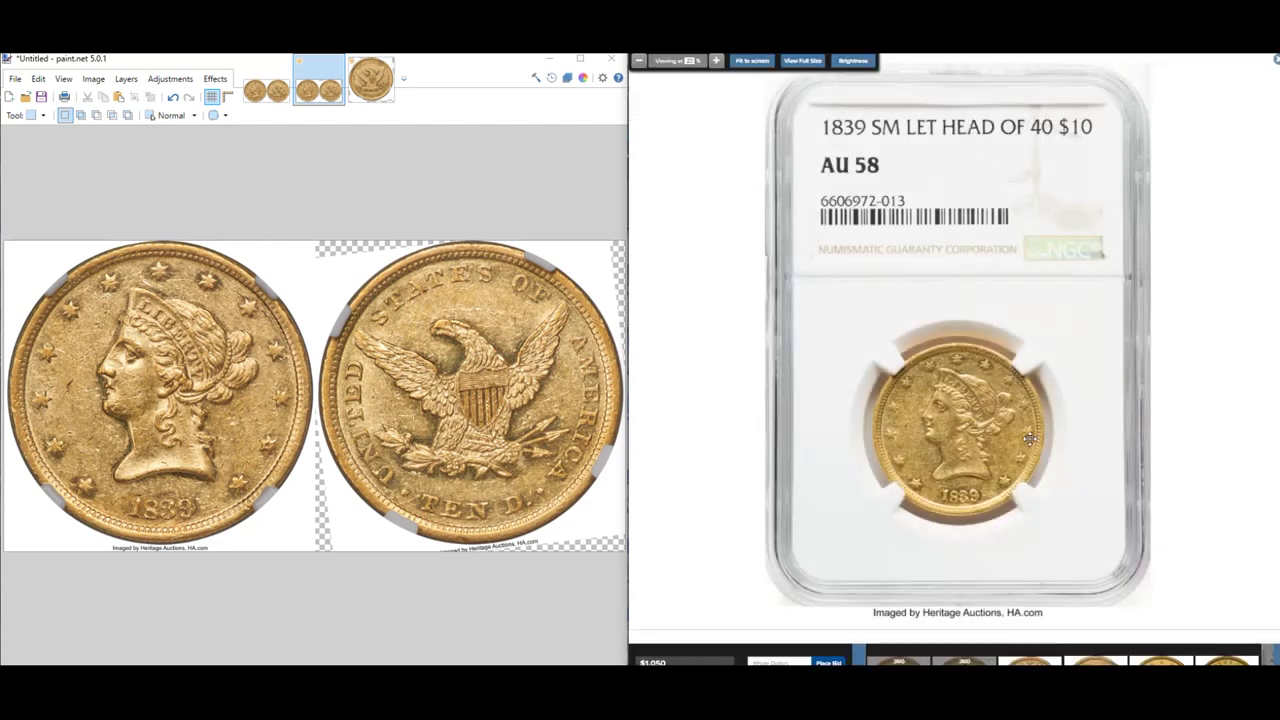
- Copy the obverse slab photo from the auction viewer and paste it into a new paint.net image
{"action": "right_click", "coordinate": [937, 329]}
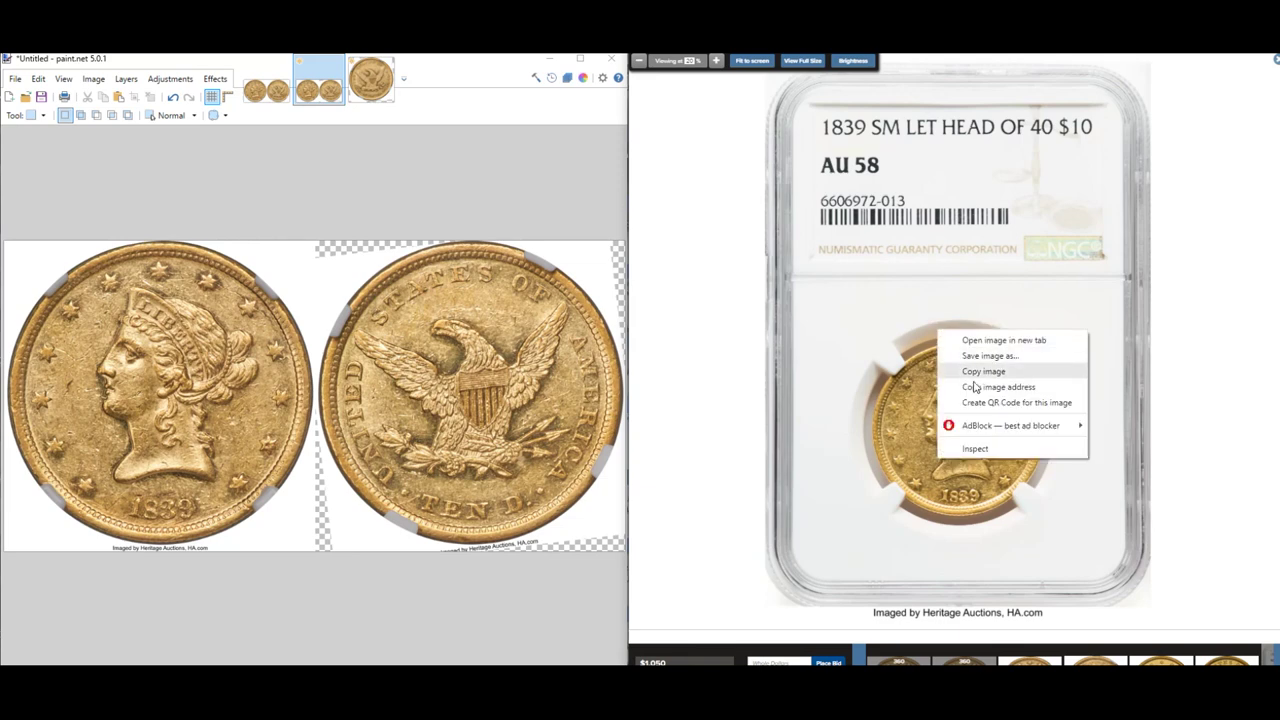
{"action": "left_click", "coordinate": [999, 372]}
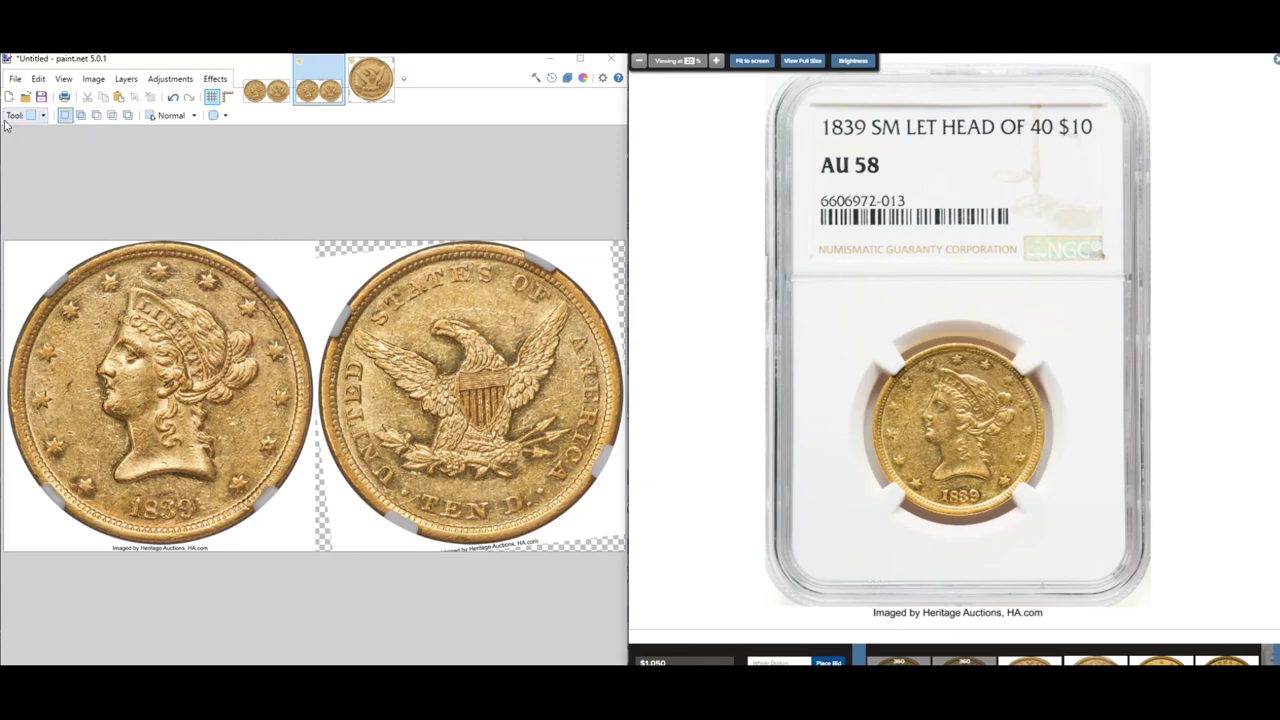
{"action": "left_click", "coordinate": [38, 78]}
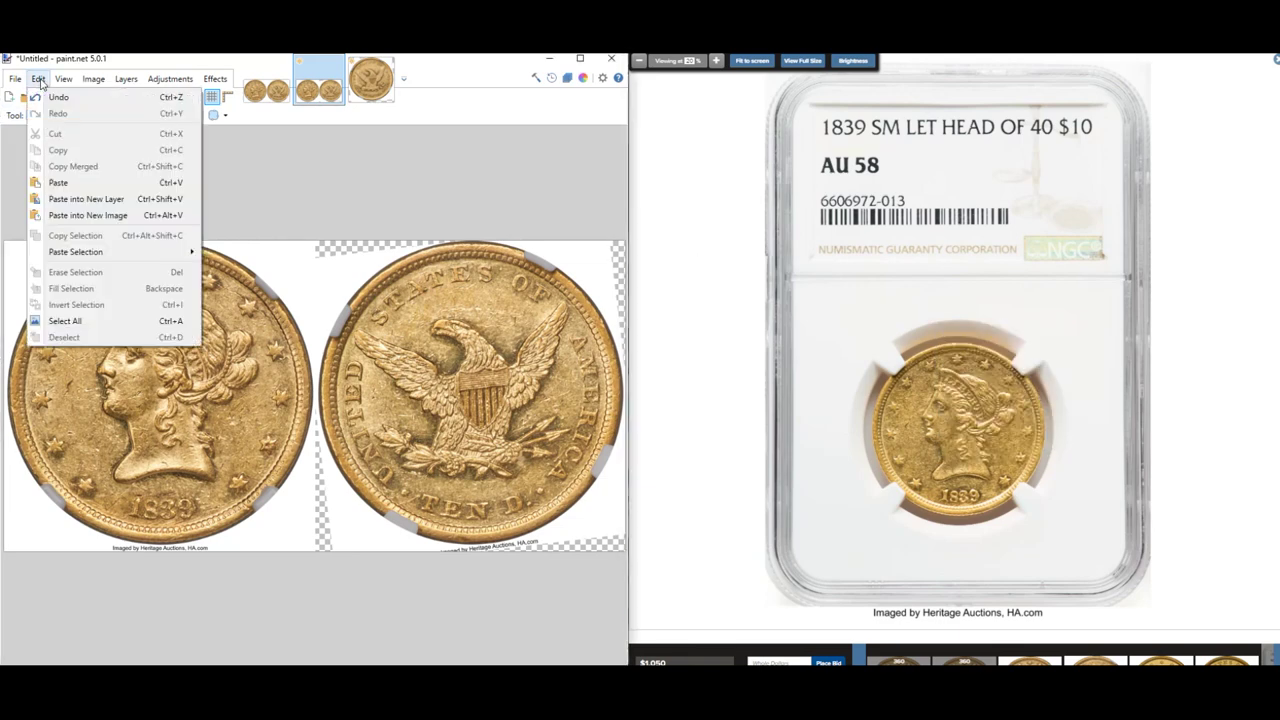
{"action": "left_click", "coordinate": [85, 216]}
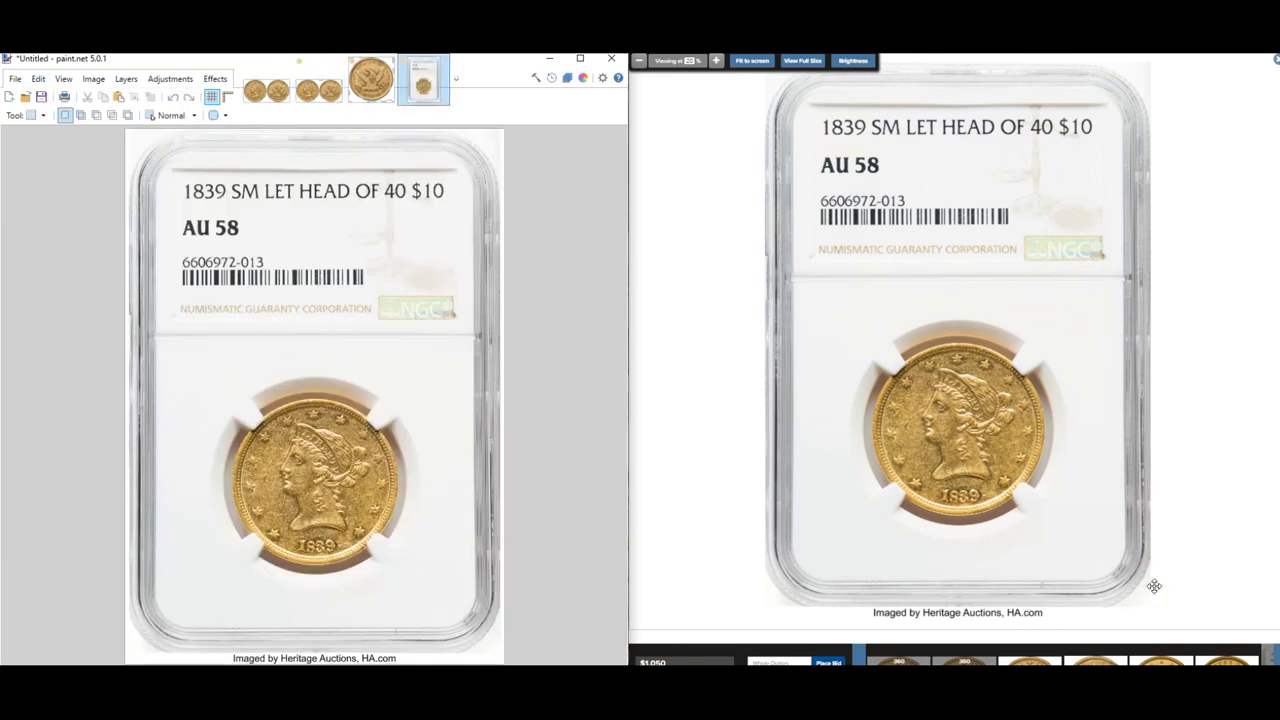
- On the Heritage Auctions lot page, open the reverse slab photo enlarged and copy it into a new paint.net image
{"action": "left_click", "coordinate": [1276, 60]}
{"action": "left_click", "coordinate": [990, 605]}
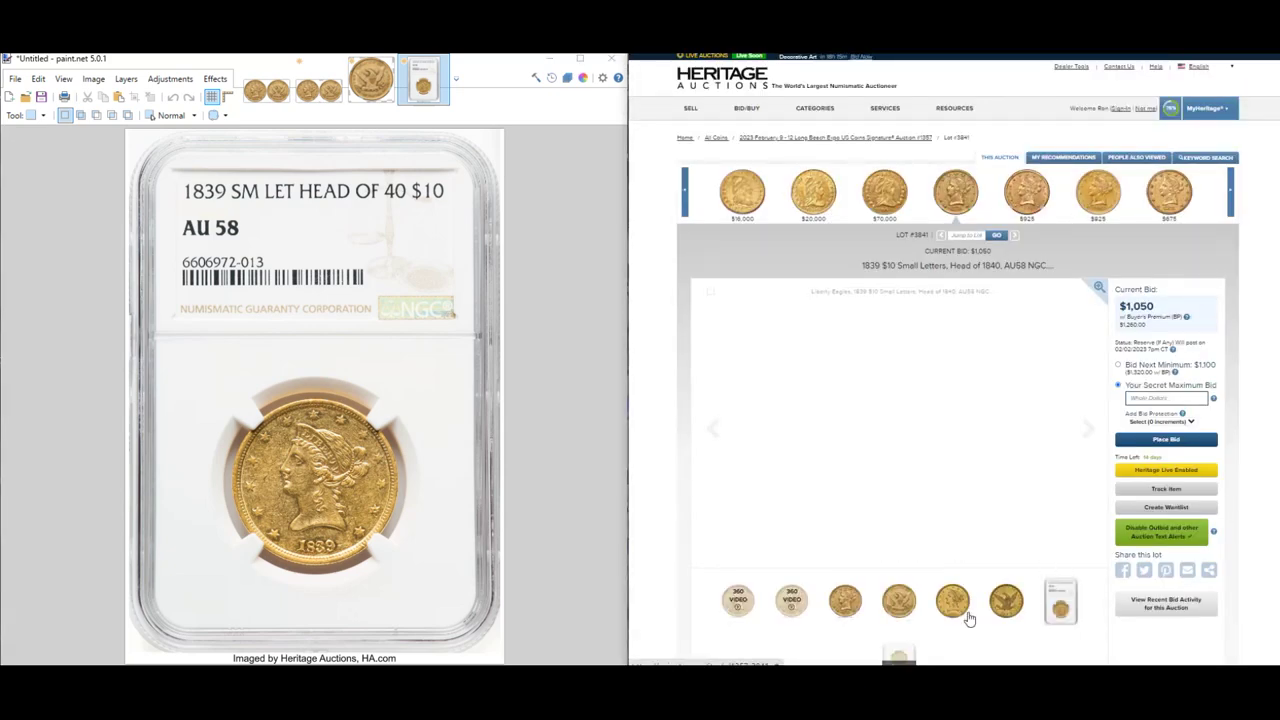
{"action": "left_click", "coordinate": [906, 429]}
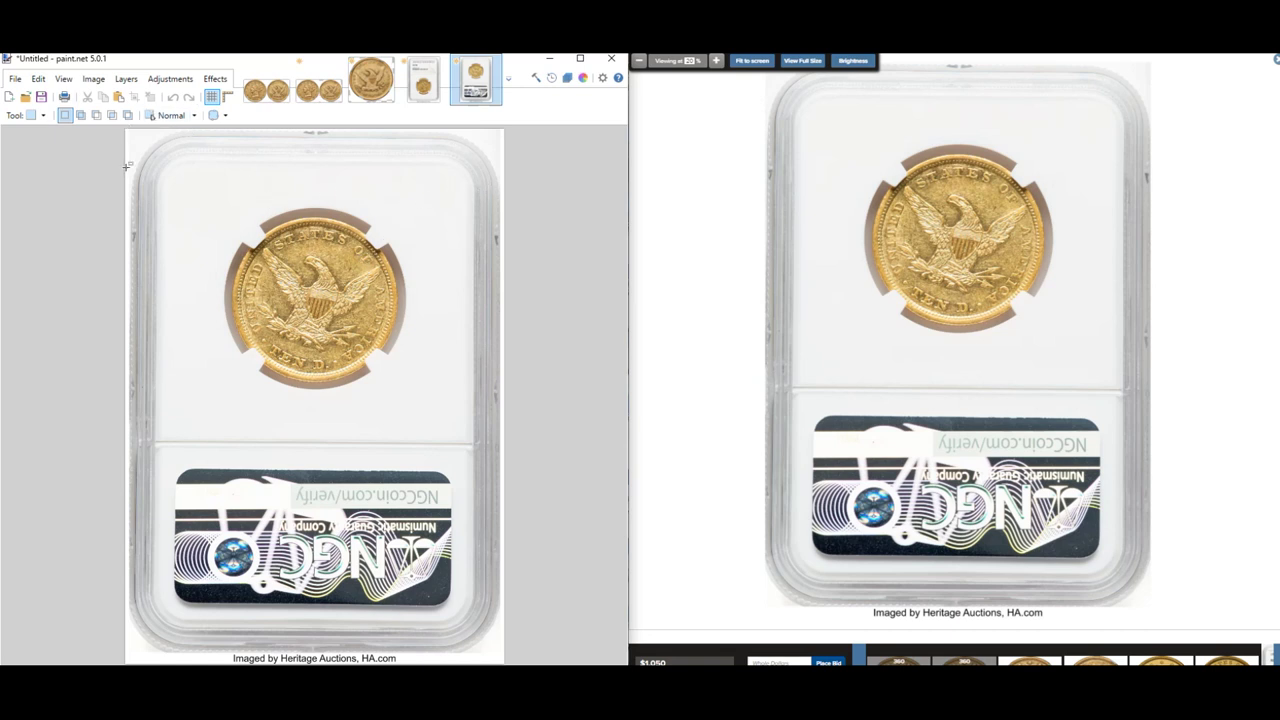
- With Move Selected Pixels, nudge the reverse slab photo left past the canvas edge and crop off the excess strip
{"action": "left_click", "coordinate": [32, 115]}
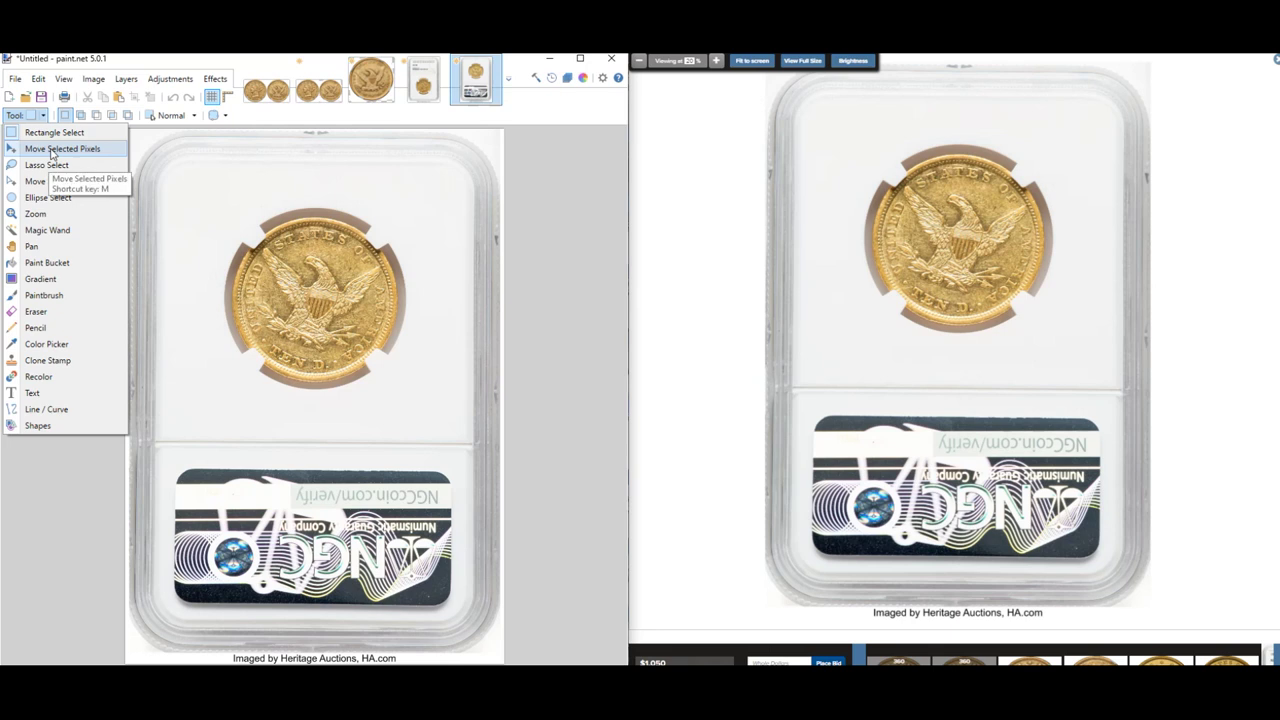
{"action": "left_click", "coordinate": [52, 149]}
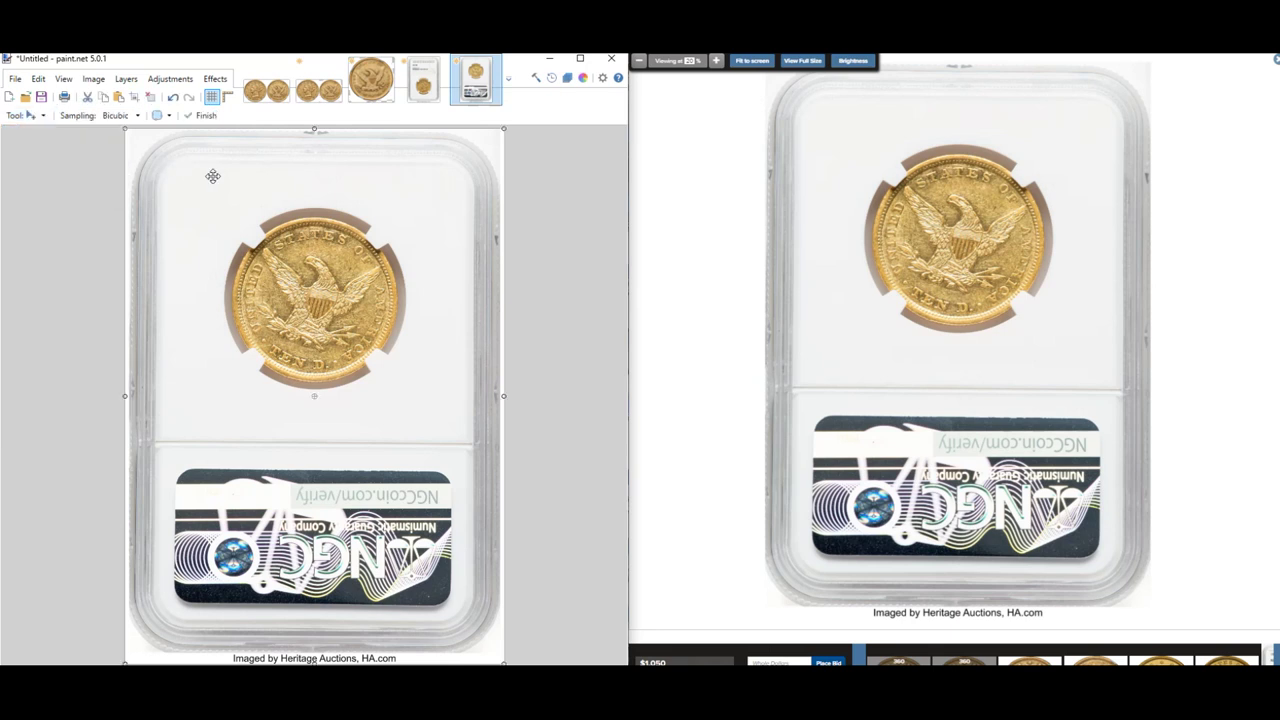
{"action": "key", "text": "ctrl+a"}
{"action": "key", "text": "ctrl+d"}
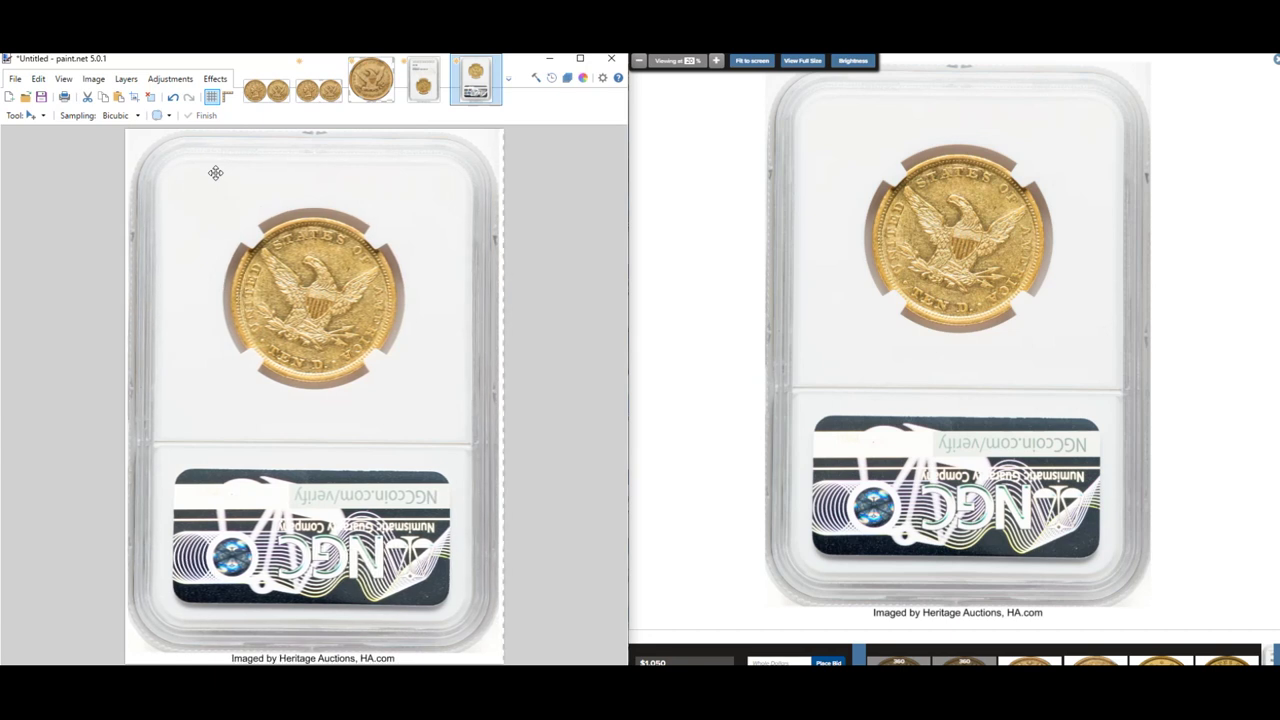
{"action": "key", "text": "Left"}
{"action": "key", "text": "Left"}
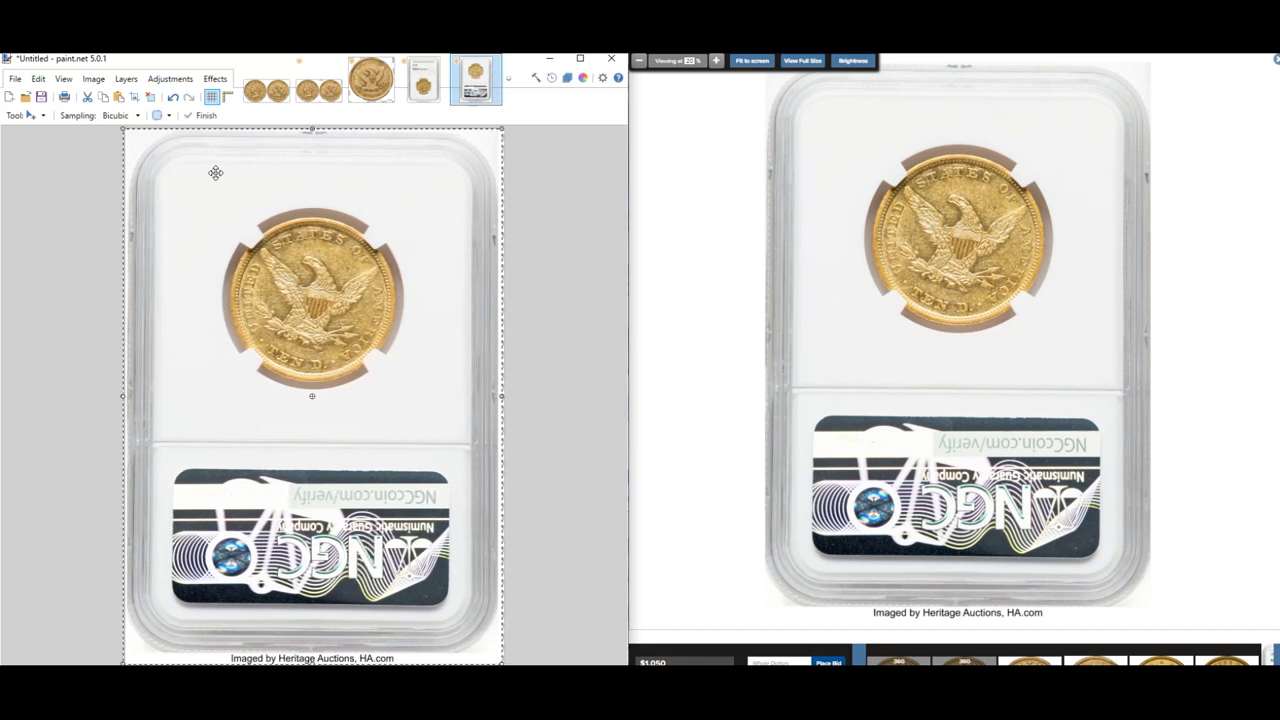
{"action": "key", "text": "Left"}
{"action": "key", "text": "Left"}
{"action": "key", "text": "ctrl+a"}
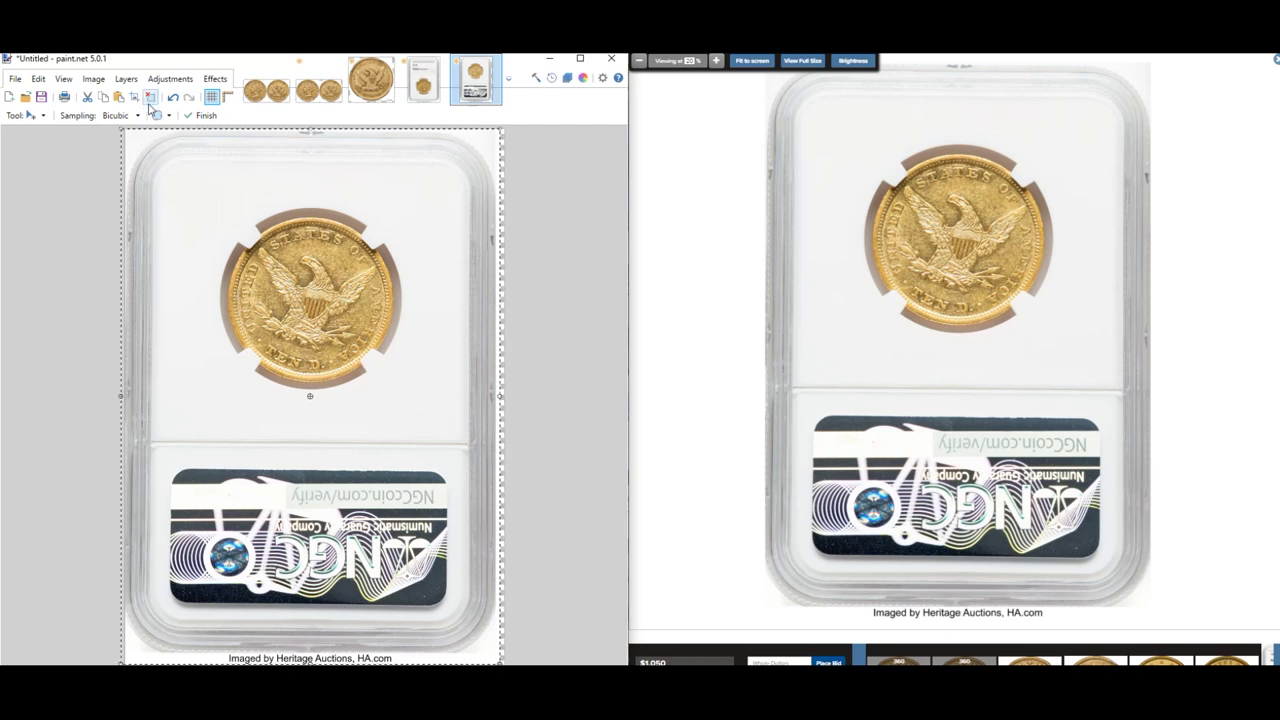
{"action": "key", "text": "Right"}
{"action": "key", "text": "Right"}
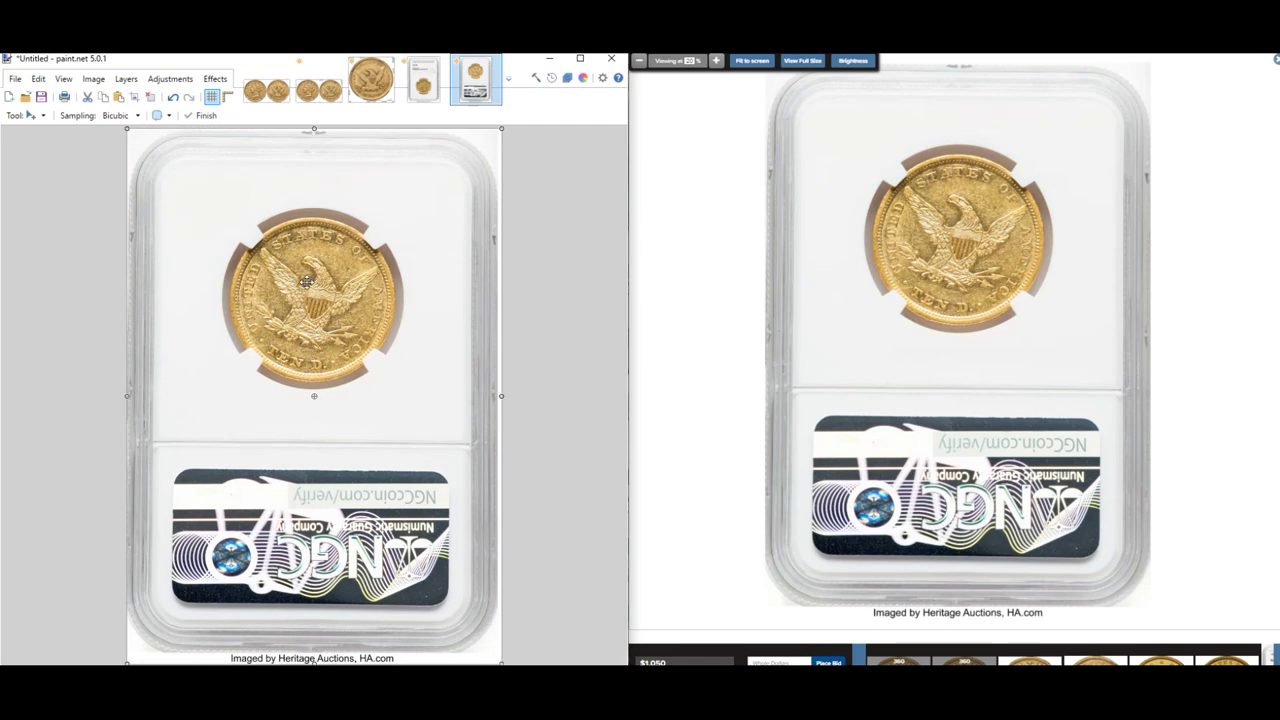
- Nudge the reverse slab photo up and right past the canvas edges and crop the image to the selection
{"action": "key", "text": "Up"}
{"action": "key", "text": "Up"}
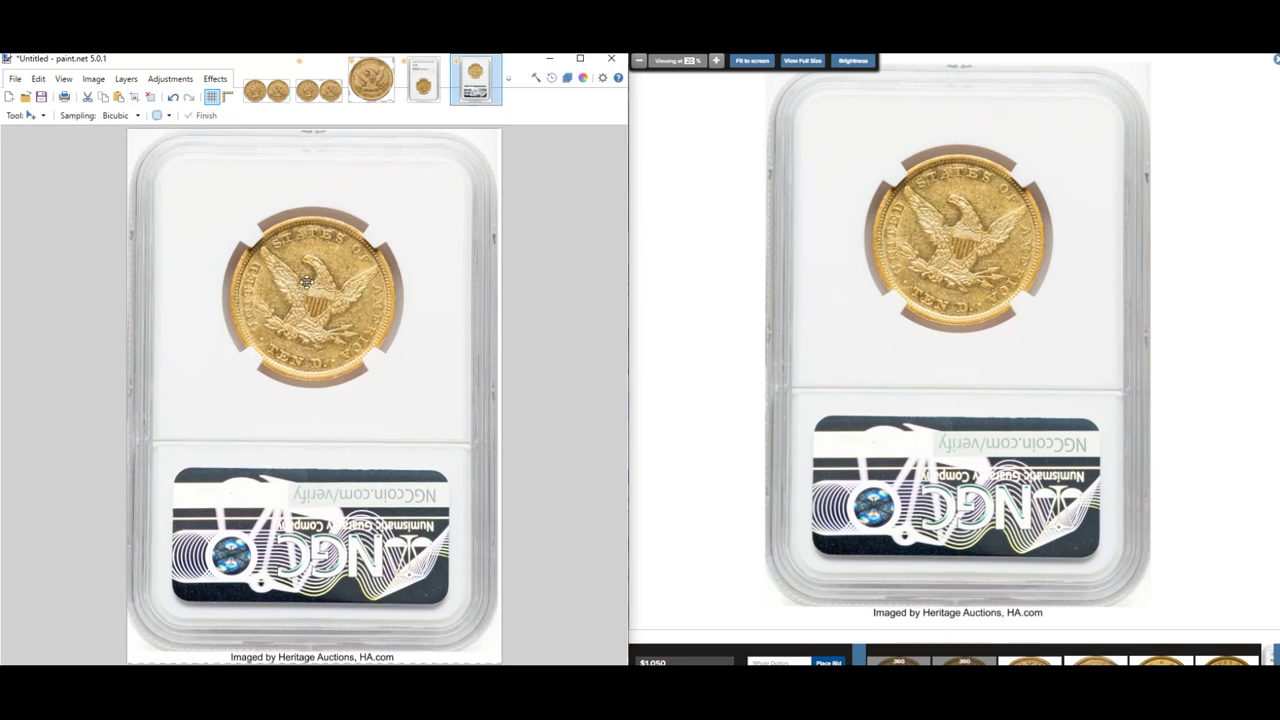
{"action": "key", "text": "Return"}
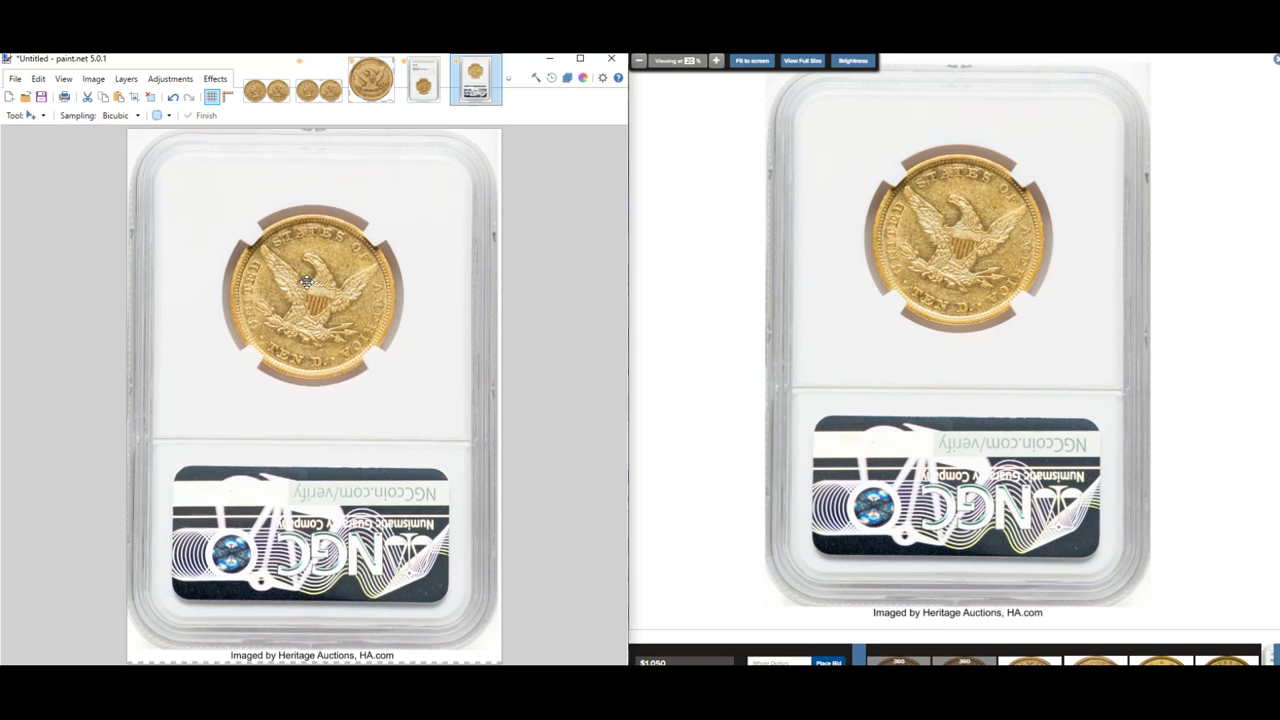
{"action": "key", "text": "Right"}
{"action": "key", "text": "Right"}
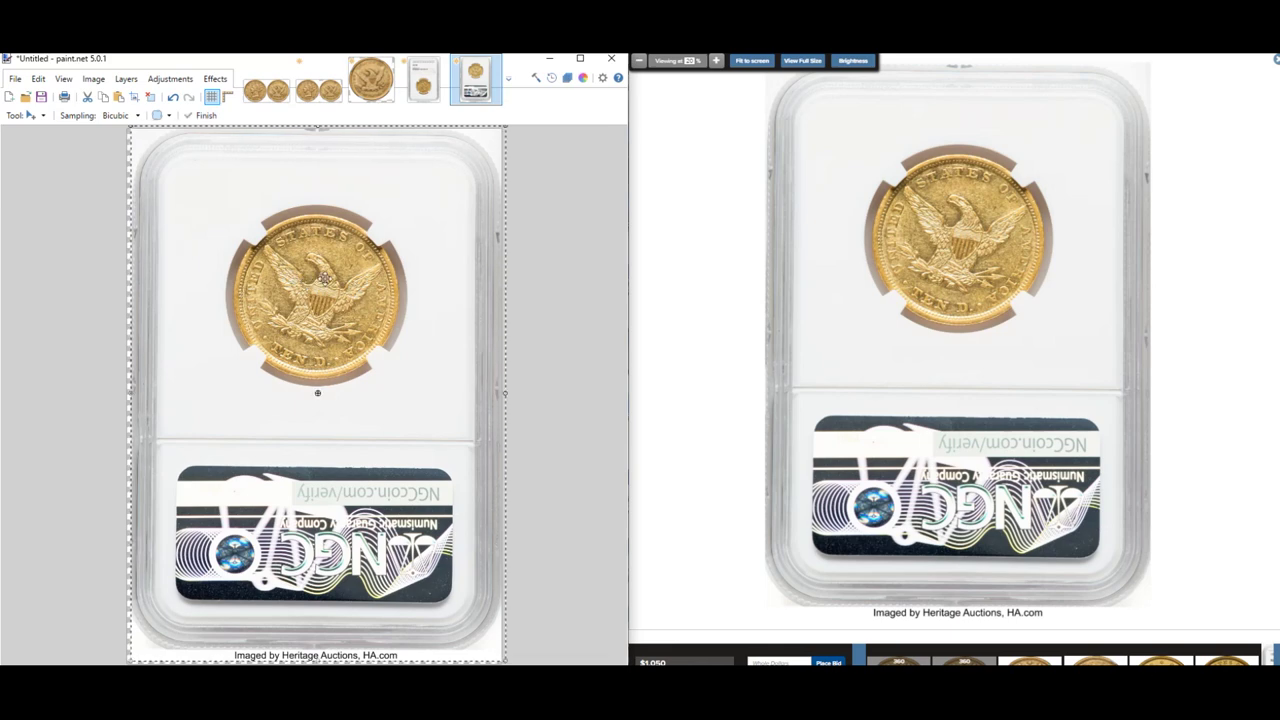
{"action": "left_click", "coordinate": [134, 97]}
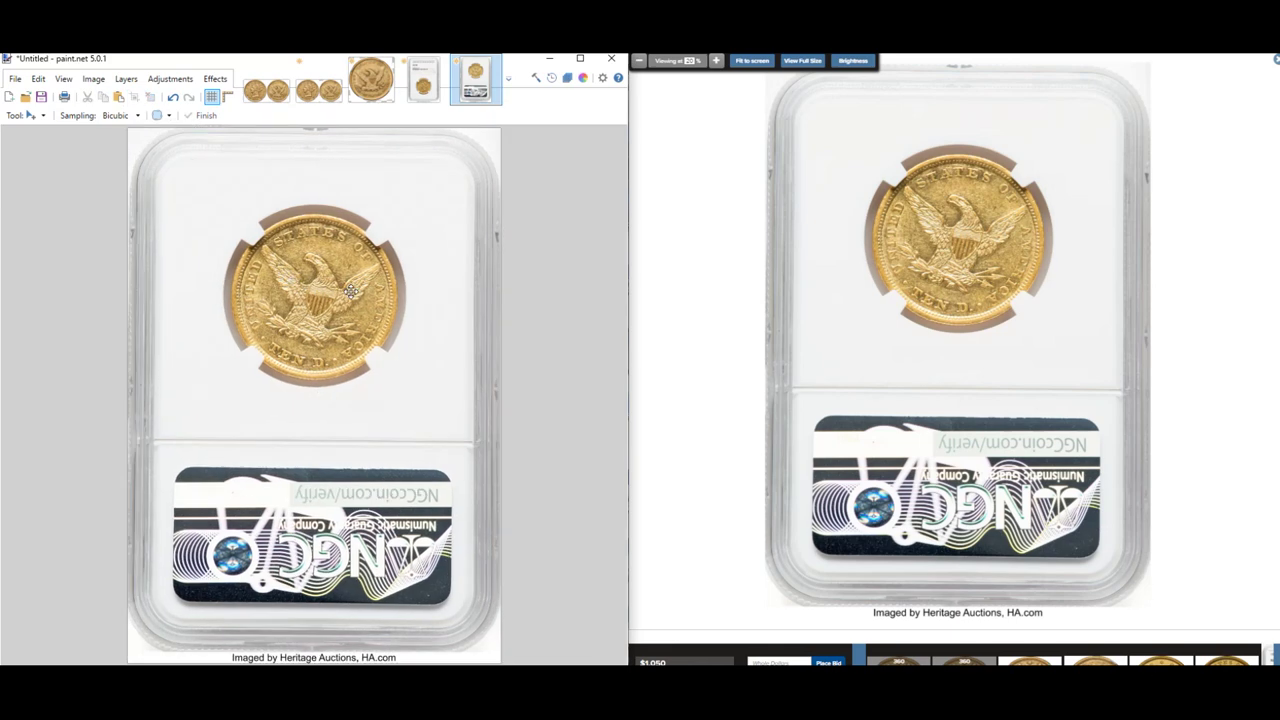
- Trim the obverse slab photo by nudging its pixels left, up and right past the canvas edges and cropping to the selection
{"action": "left_click", "coordinate": [423, 80]}
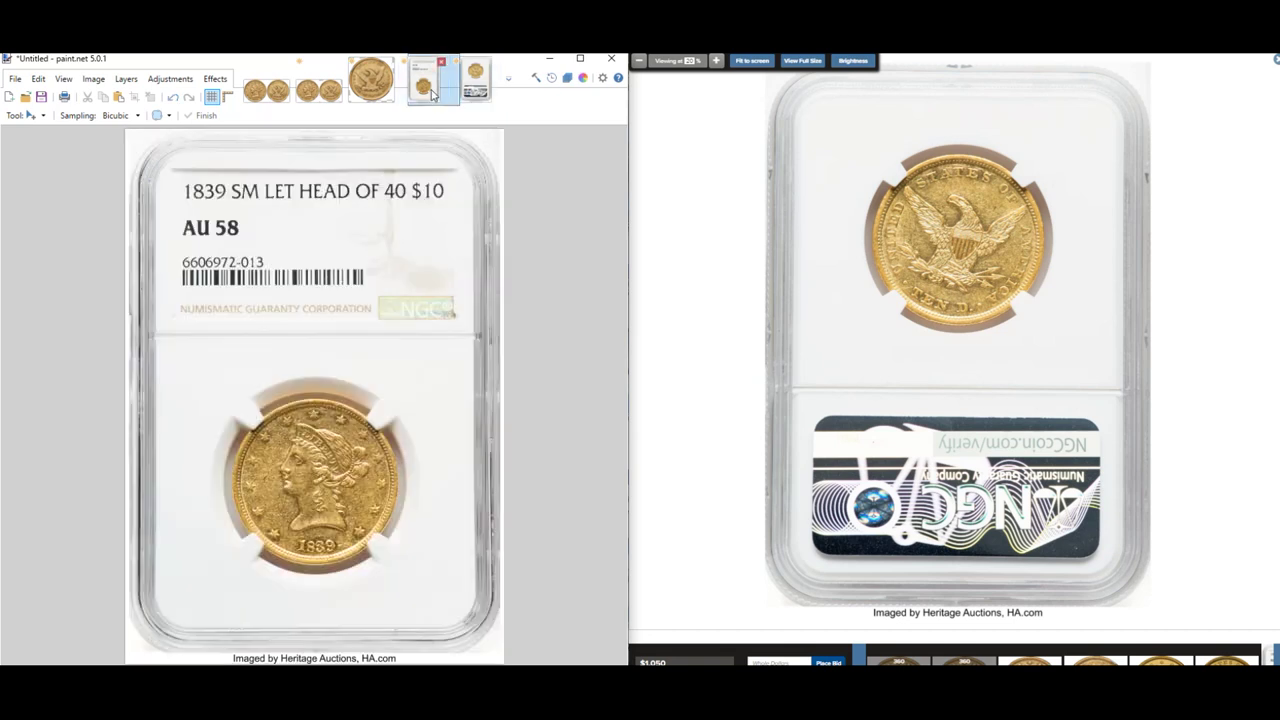
{"action": "key", "text": "Left"}
{"action": "key", "text": "Left"}
{"action": "key", "text": "Left"}
{"action": "key", "text": "Left"}
{"action": "key", "text": "Left"}
{"action": "key", "text": "Left"}
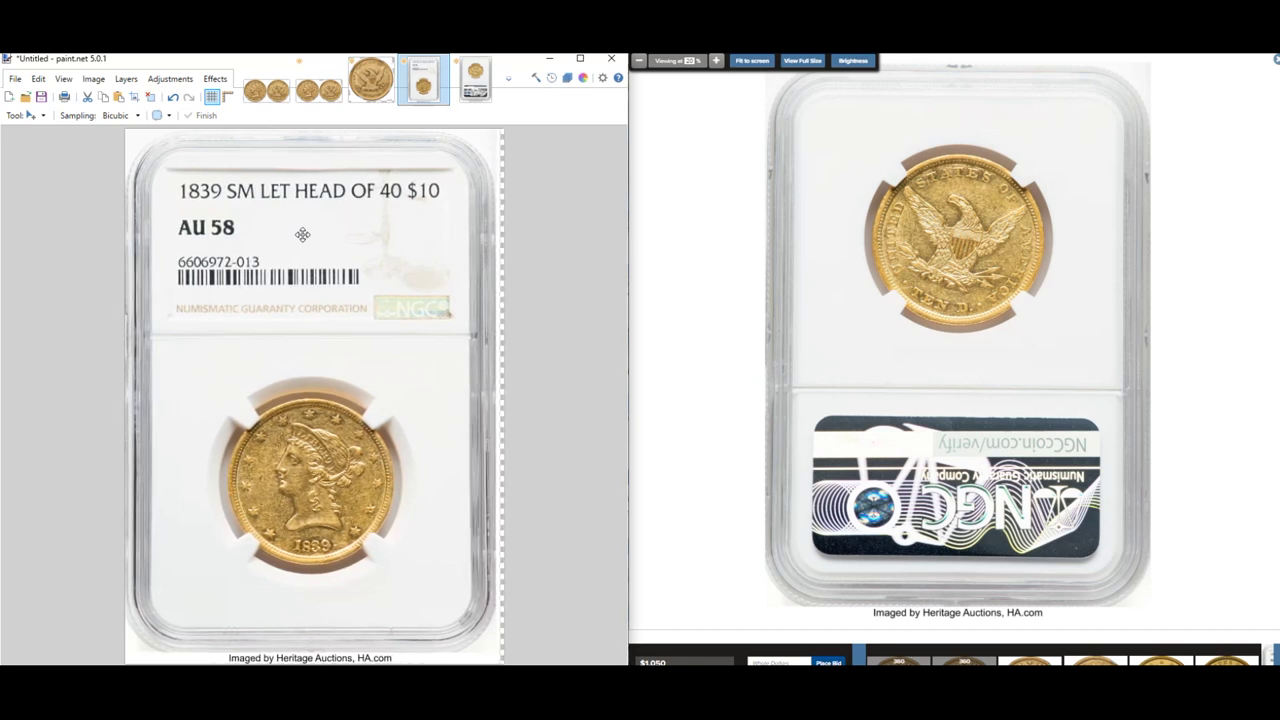
{"action": "key", "text": "Up"}
{"action": "key", "text": "Up"}
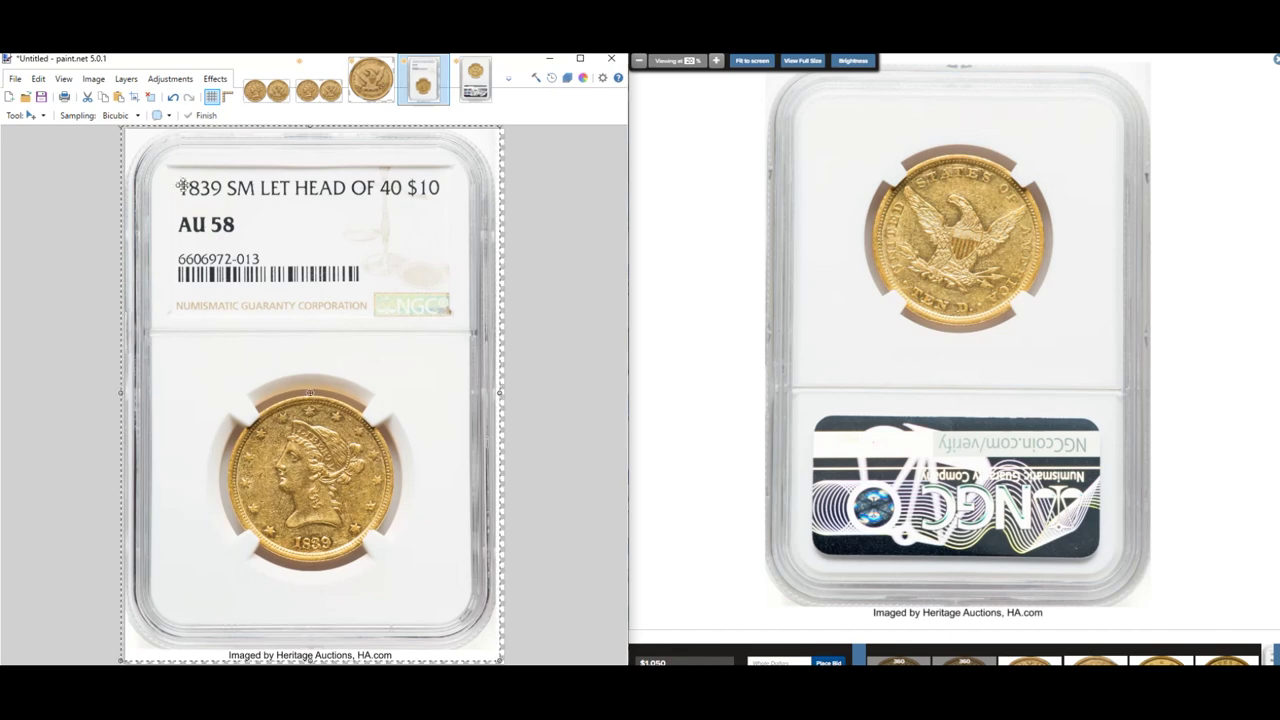
{"action": "left_click", "coordinate": [136, 98]}
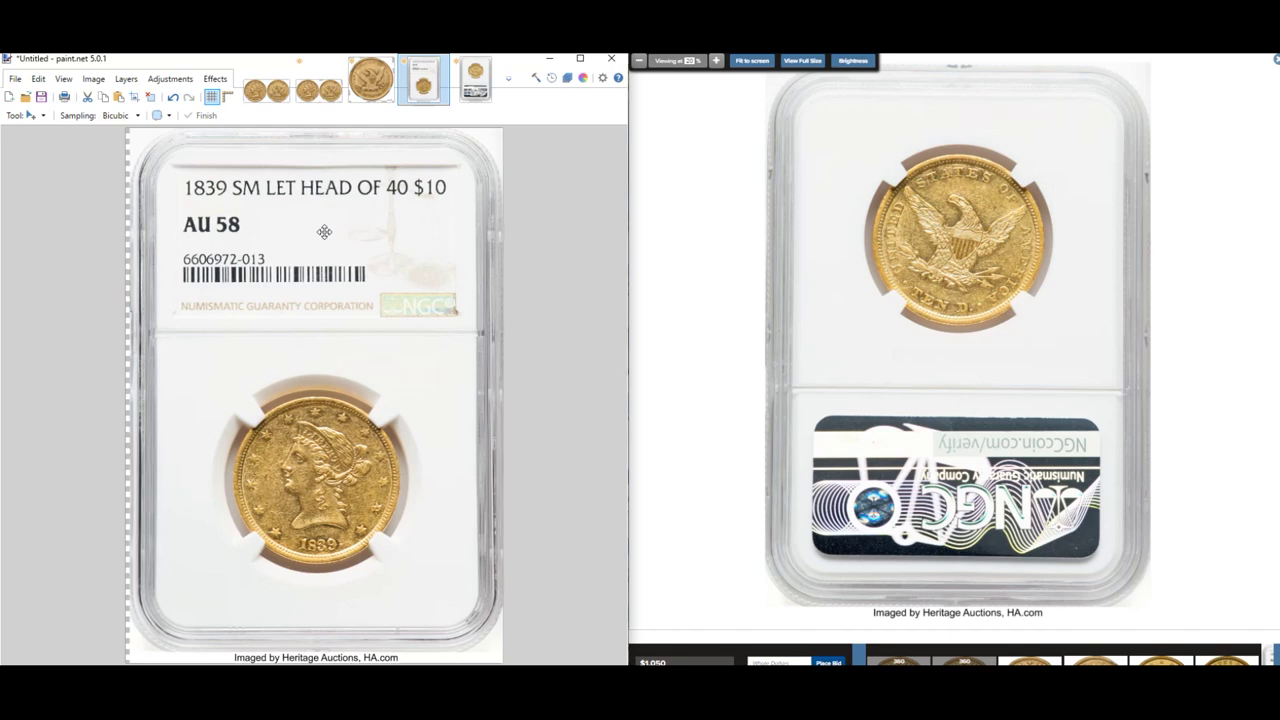
{"action": "left_click", "coordinate": [136, 98]}
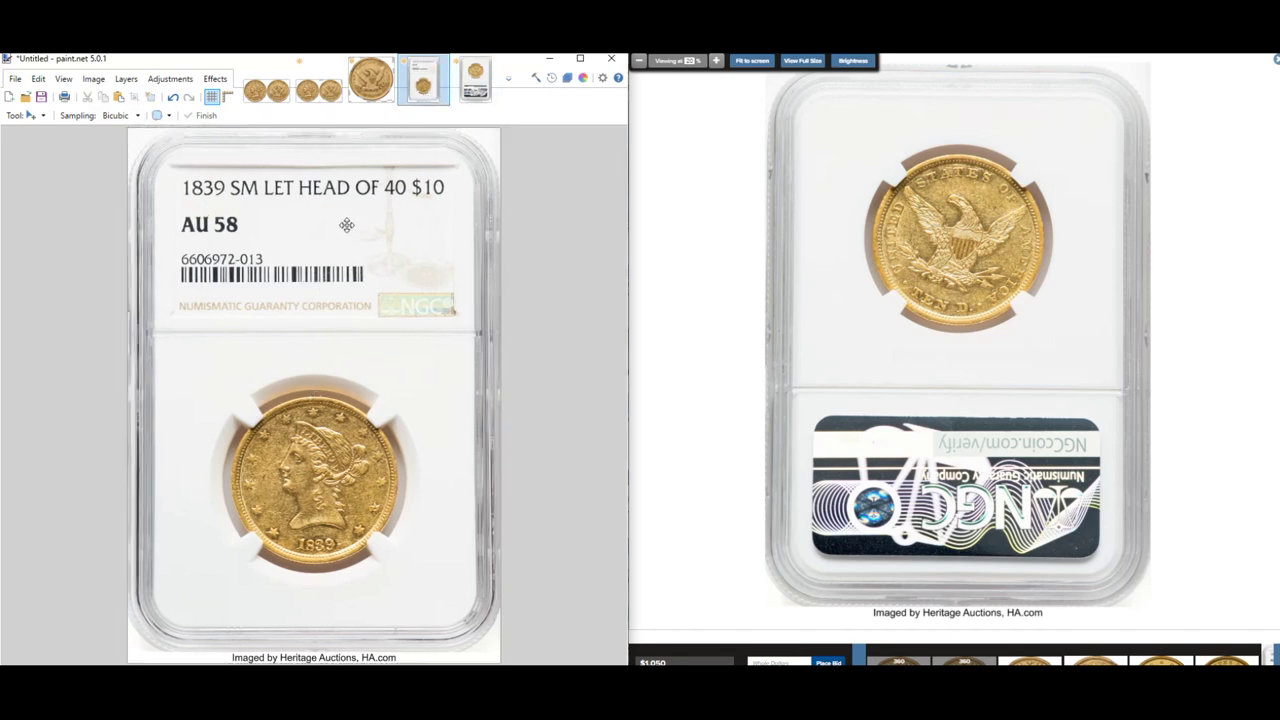
- Check the pixel dimensions of the obverse and reverse slab images with Resize
{"action": "left_click", "coordinate": [93, 78]}
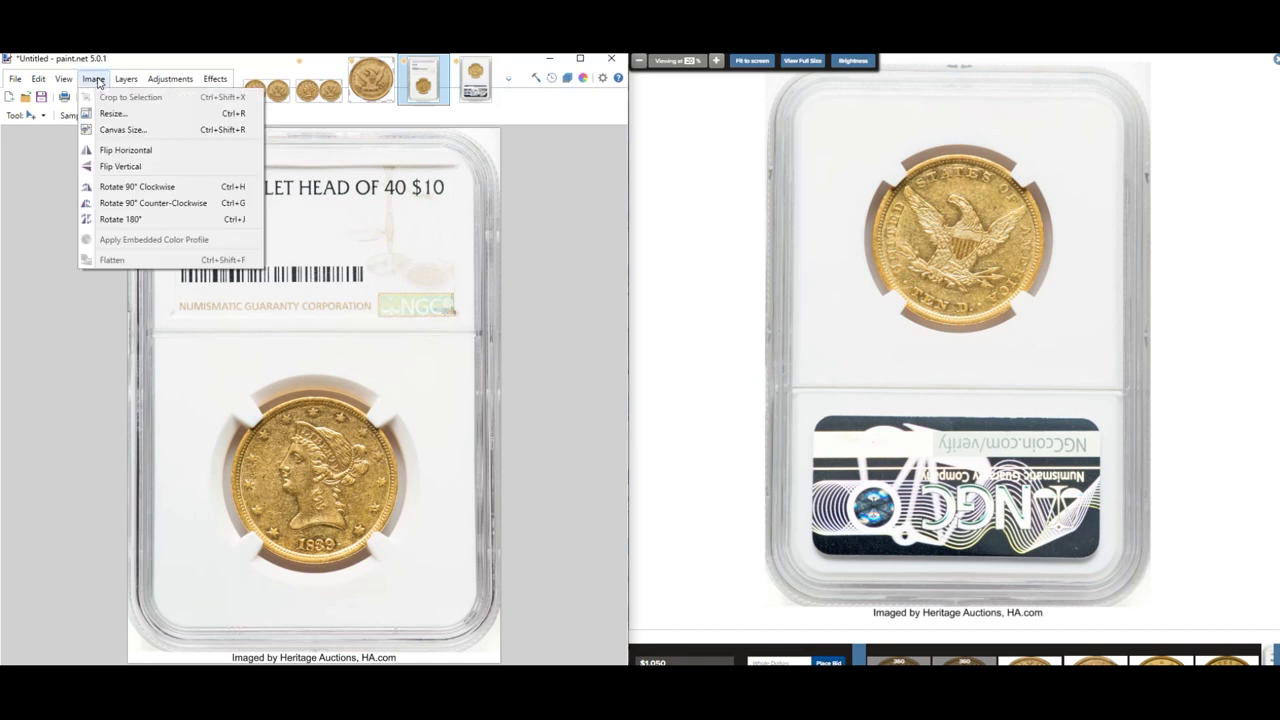
{"action": "left_click", "coordinate": [112, 112]}
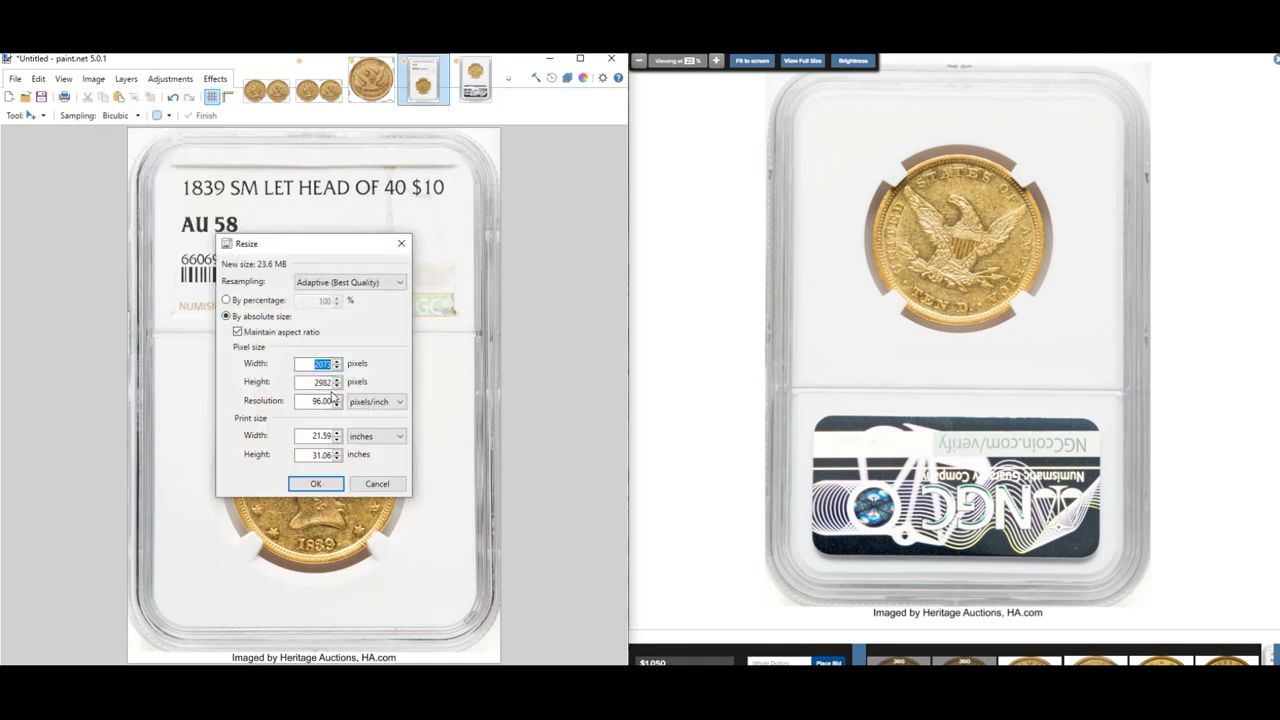
{"action": "left_click", "coordinate": [316, 484]}
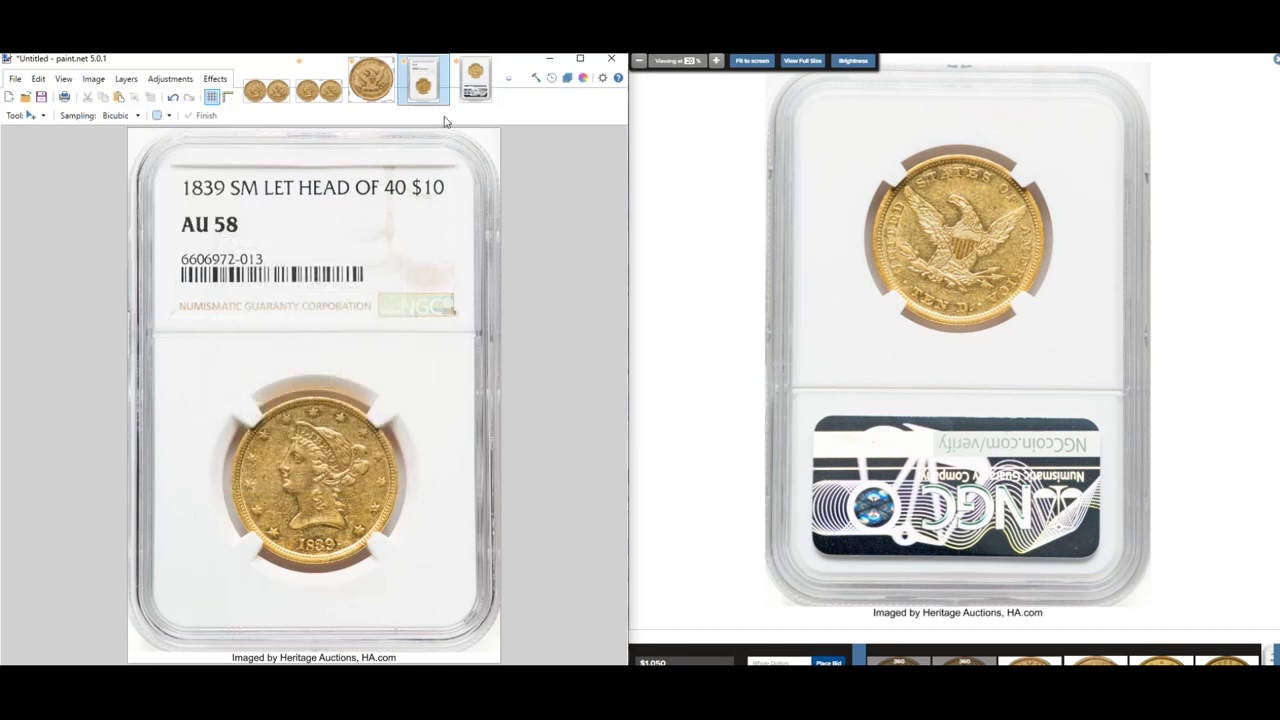
{"action": "left_click", "coordinate": [475, 80]}
{"action": "left_click", "coordinate": [100, 80]}
{"action": "left_click", "coordinate": [112, 110]}
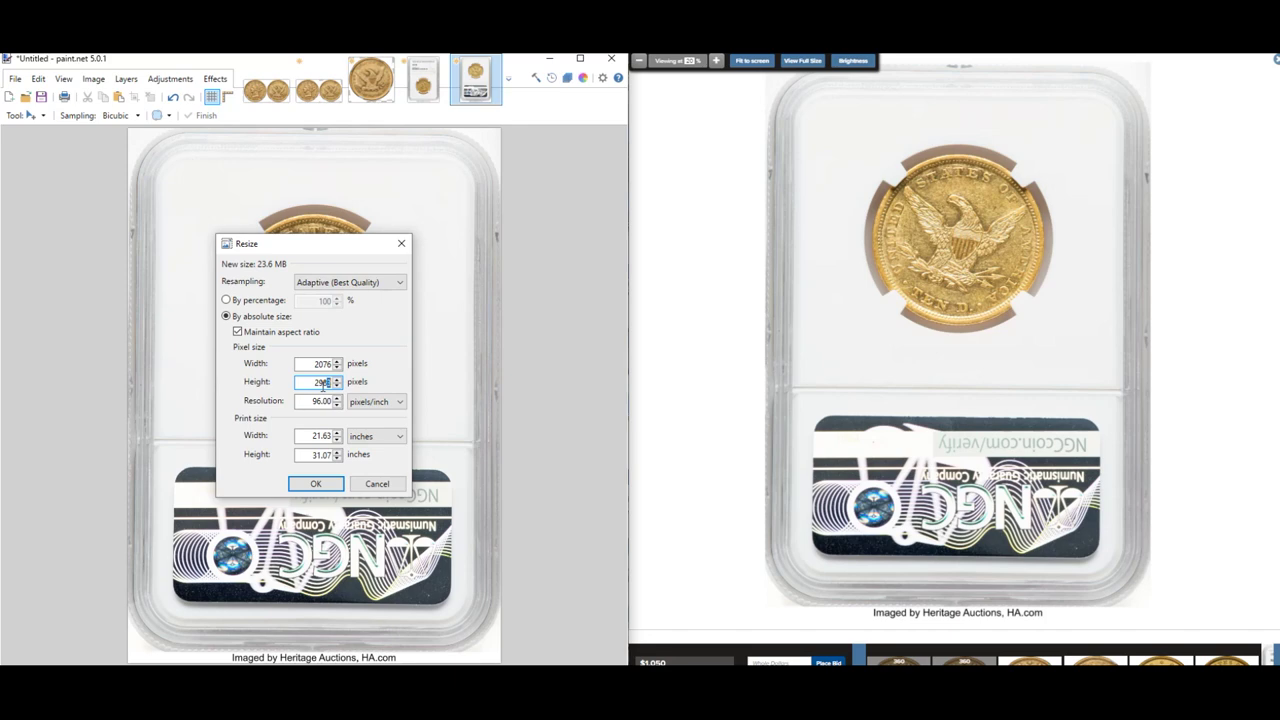
{"action": "left_click", "coordinate": [332, 481]}
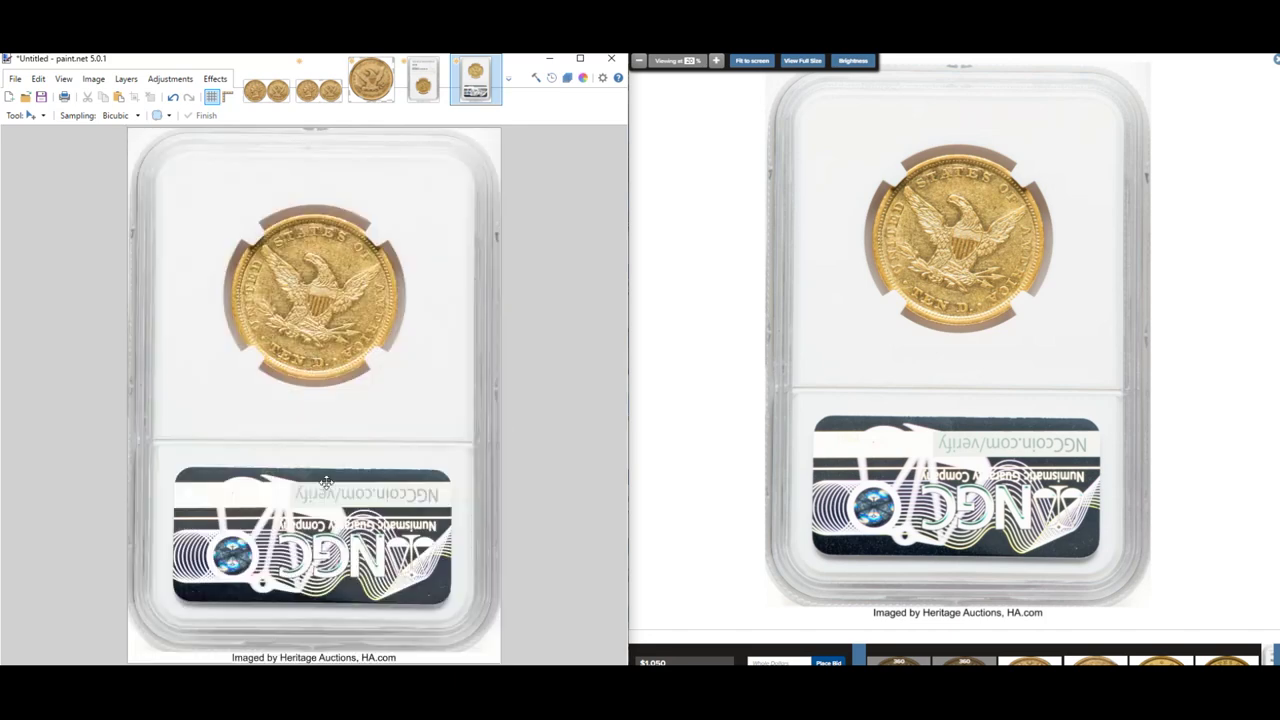
- Widen the canvas of the obverse slab image to 4400 pixels, keeping the photo anchored left
{"action": "left_click", "coordinate": [420, 90]}
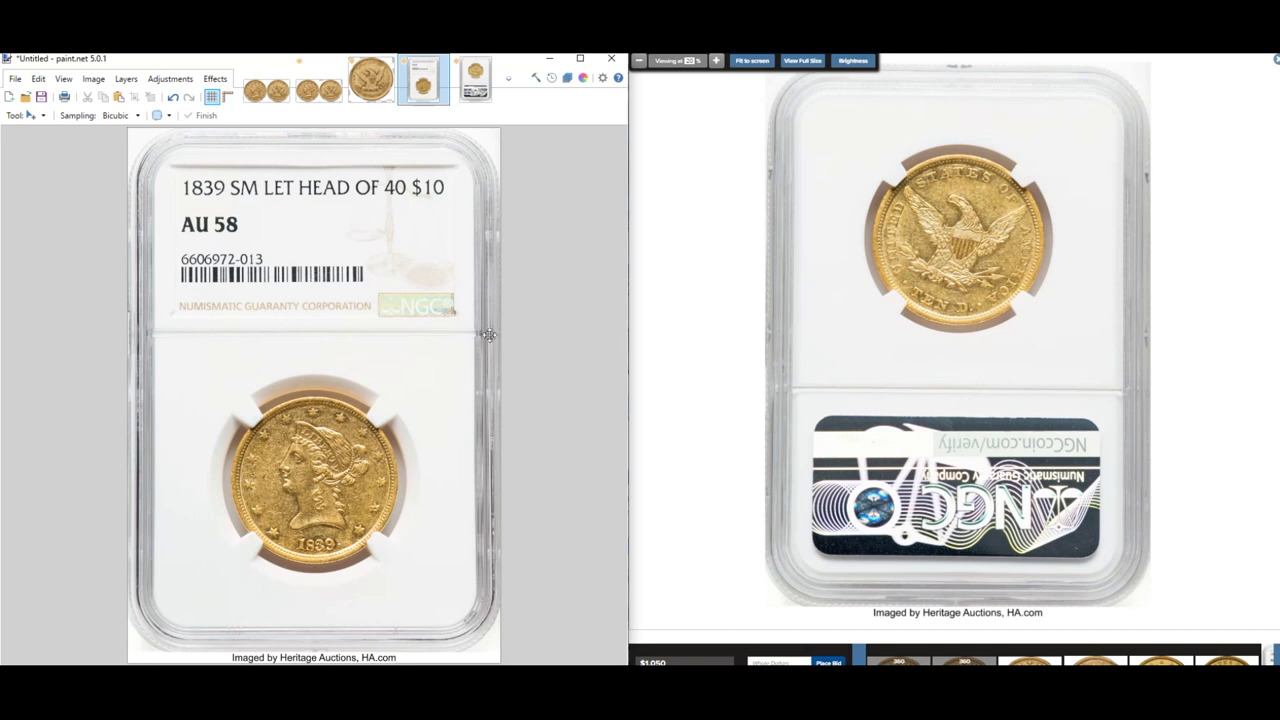
{"action": "left_click", "coordinate": [88, 79]}
{"action": "left_click", "coordinate": [110, 128]}
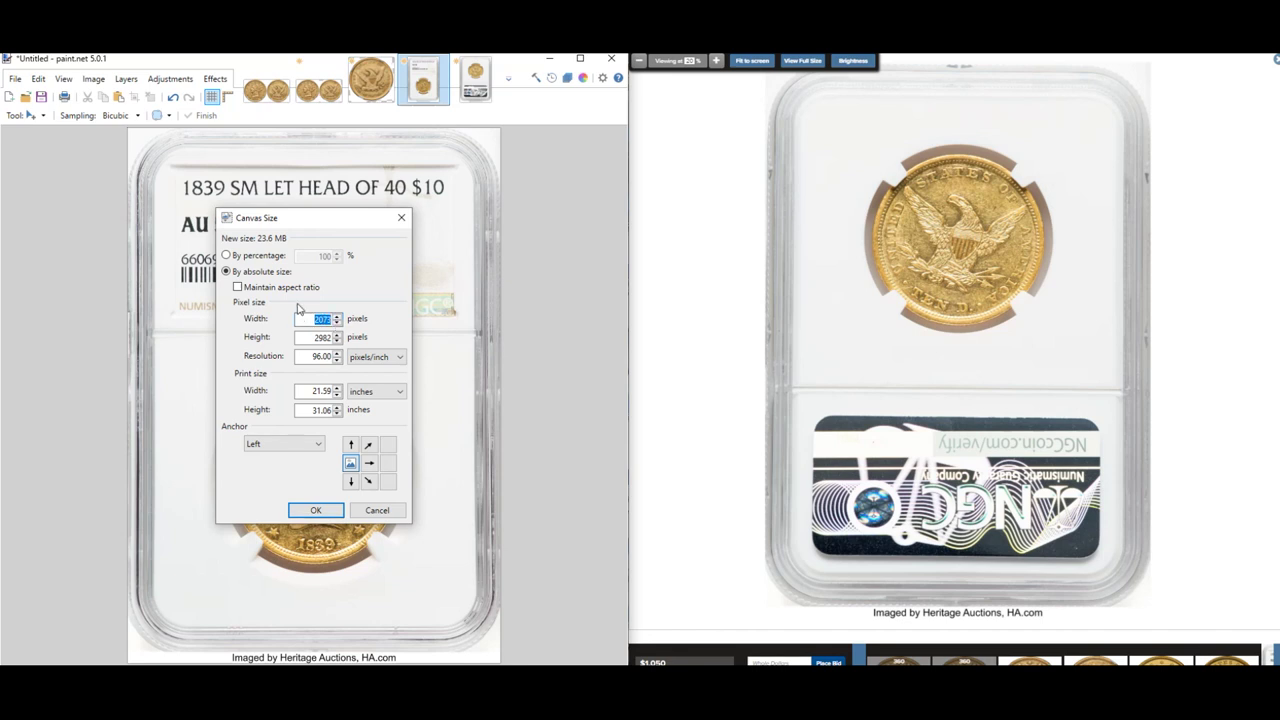
{"action": "type", "text": "4400"}
{"action": "left_click", "coordinate": [315, 510]}
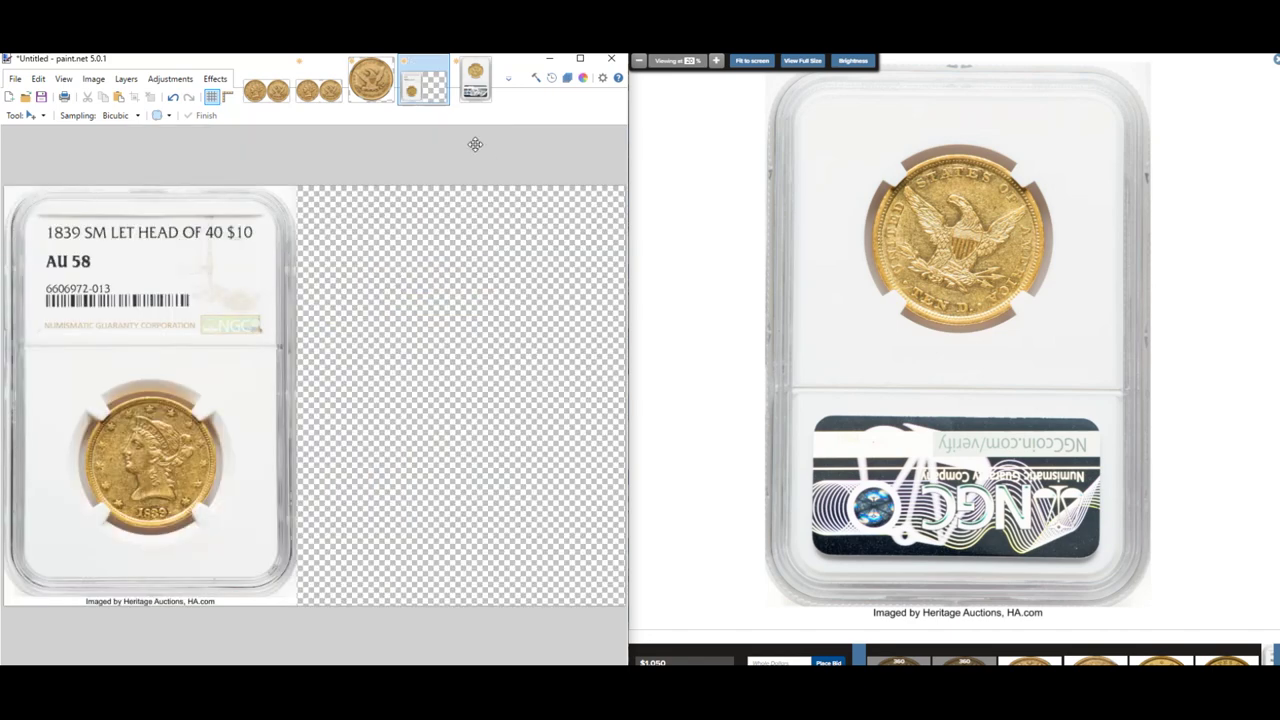
- Copy the whole reverse slab photo into the widened obverse image and place it directly to the right of the obverse slab
{"action": "left_click", "coordinate": [475, 90]}
{"action": "key", "text": "ctrl+a"}
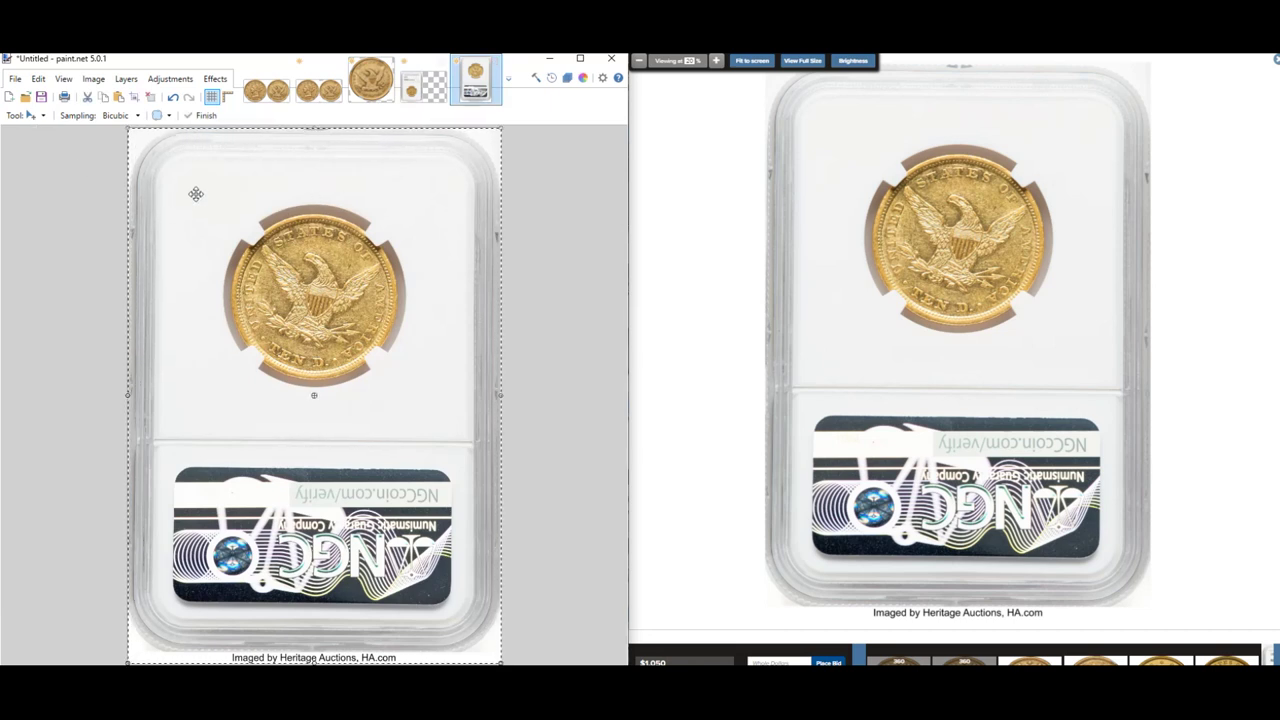
{"action": "left_click", "coordinate": [40, 80]}
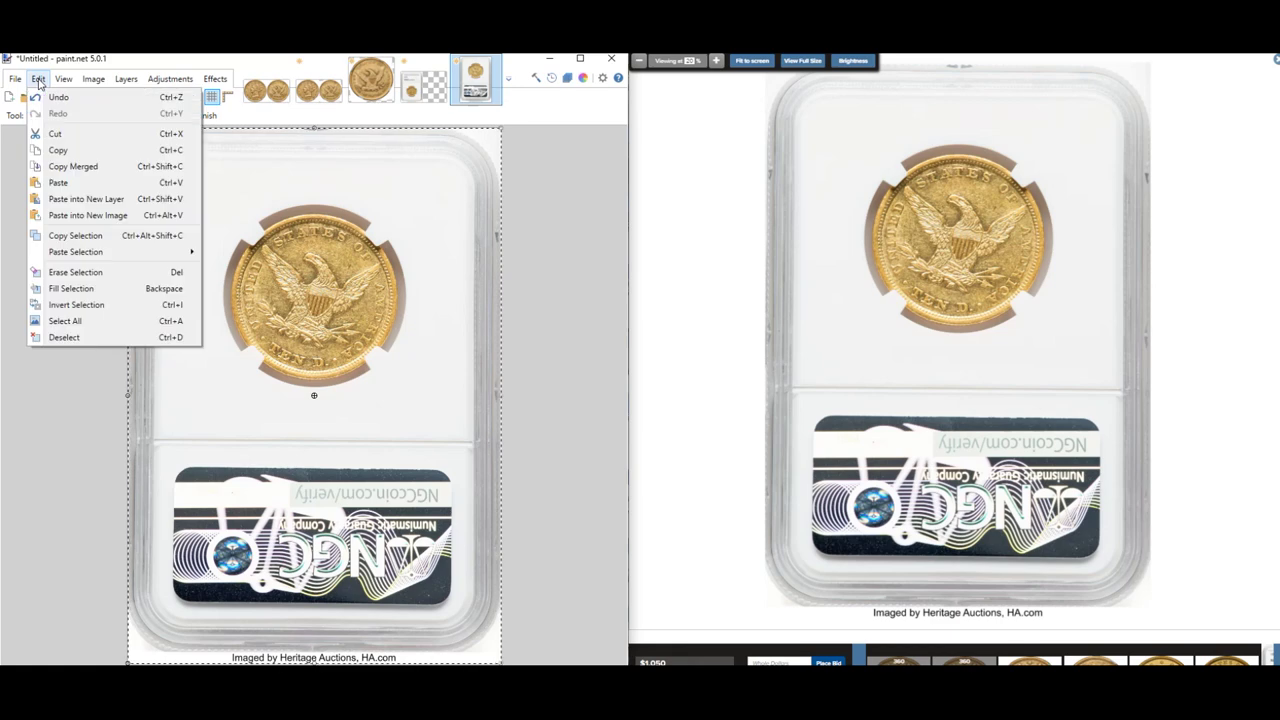
{"action": "left_click", "coordinate": [58, 150]}
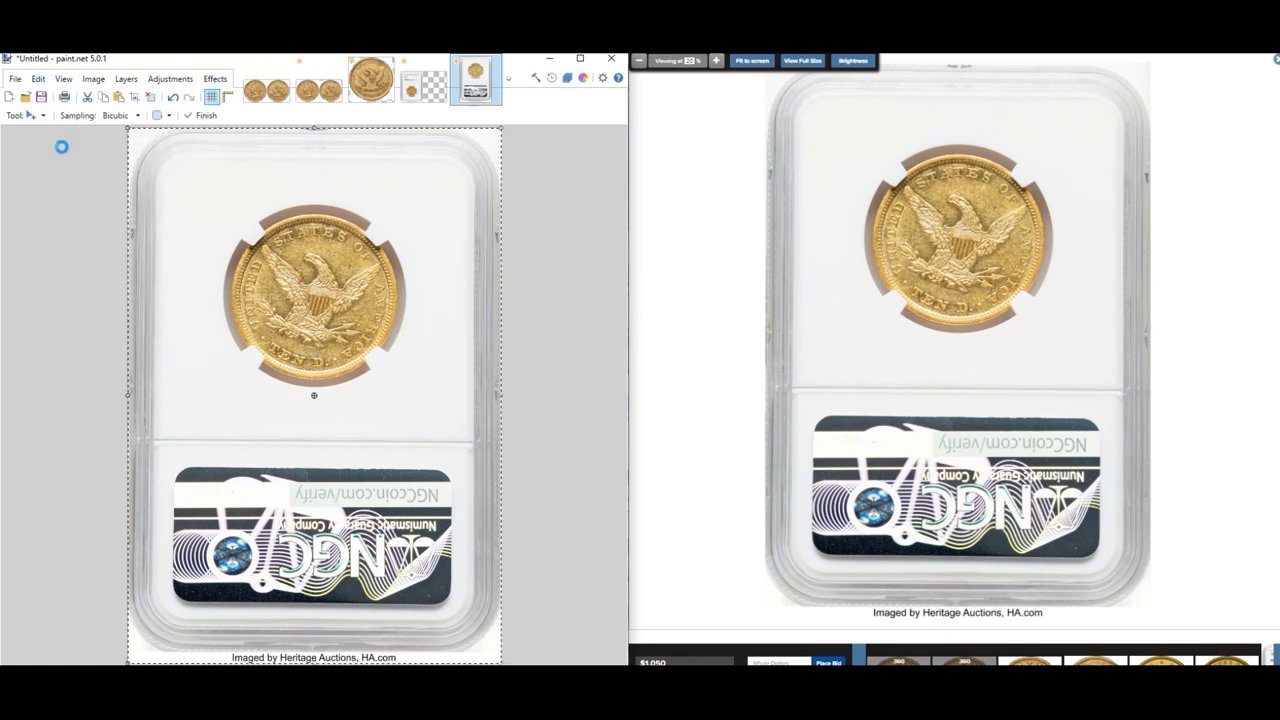
{"action": "left_click", "coordinate": [426, 90]}
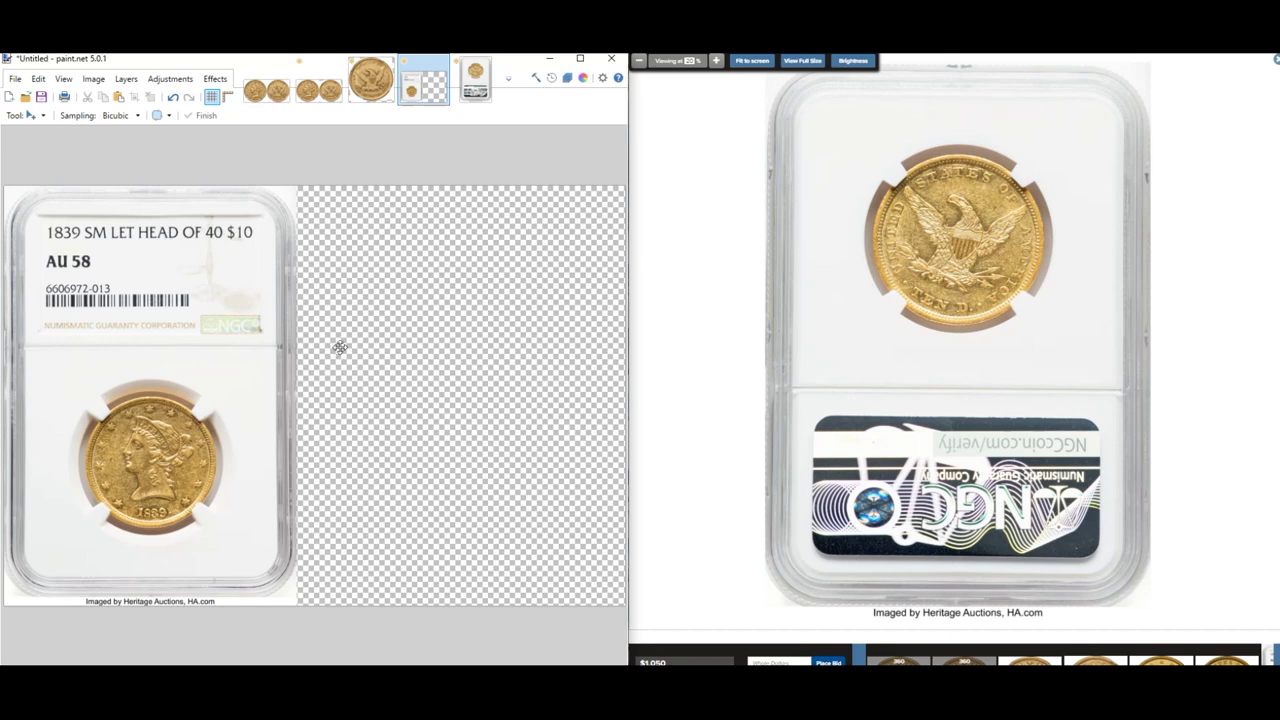
{"action": "left_click", "coordinate": [38, 79]}
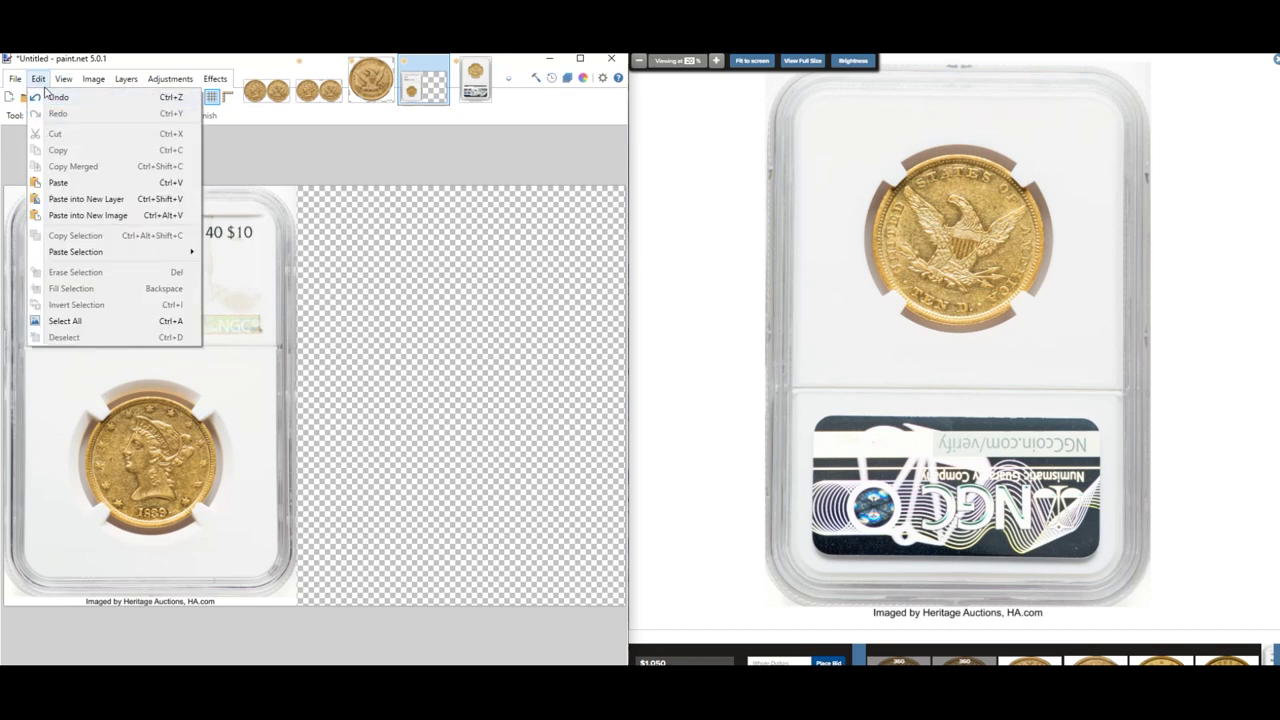
{"action": "left_click", "coordinate": [57, 182]}
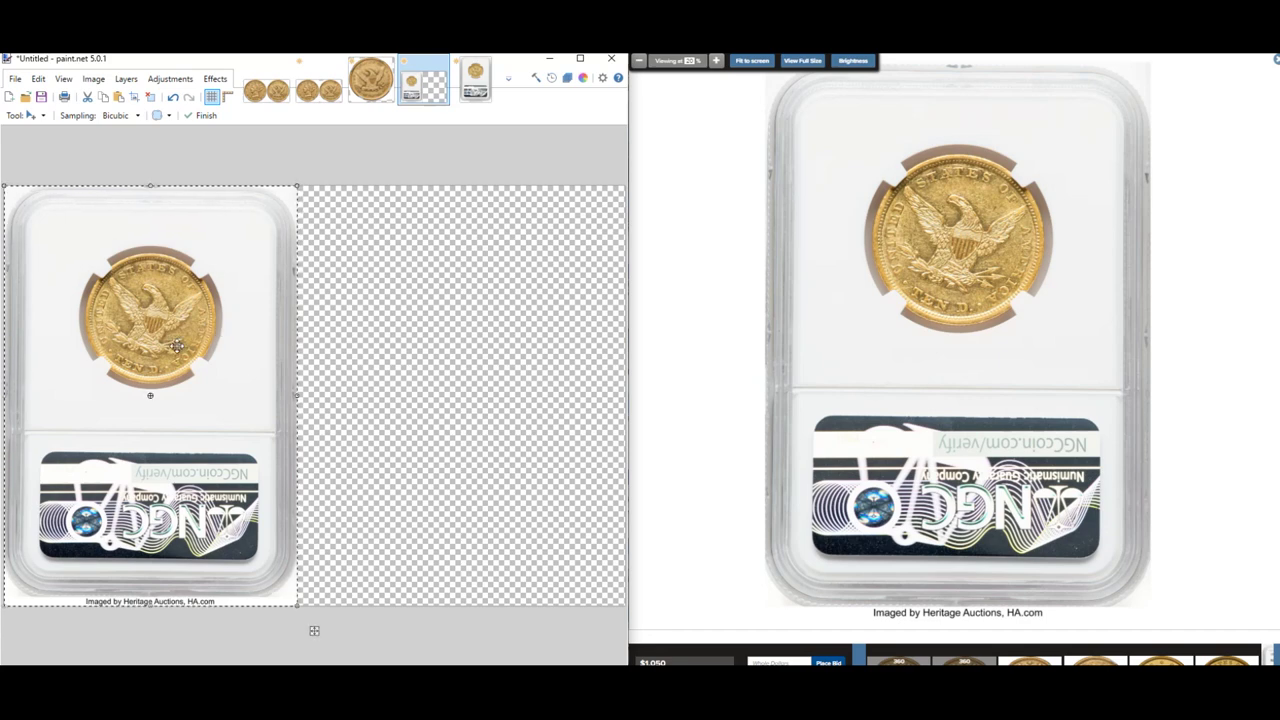
{"action": "left_click_drag", "start_coordinate": [173, 335], "coordinate": [464, 335]}
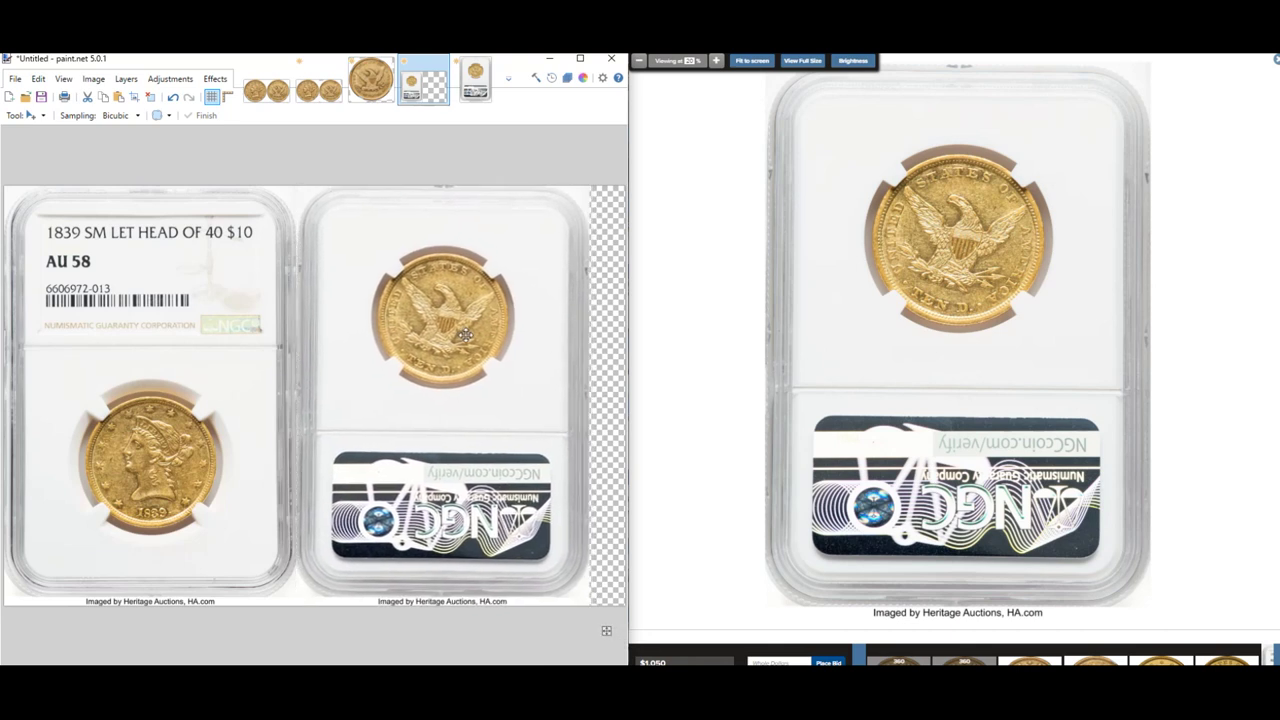
- Crop the combined slab image to a rectangular selection around both slabs, removing the empty transparent strip beside the reverse slab
{"action": "left_click", "coordinate": [43, 116]}
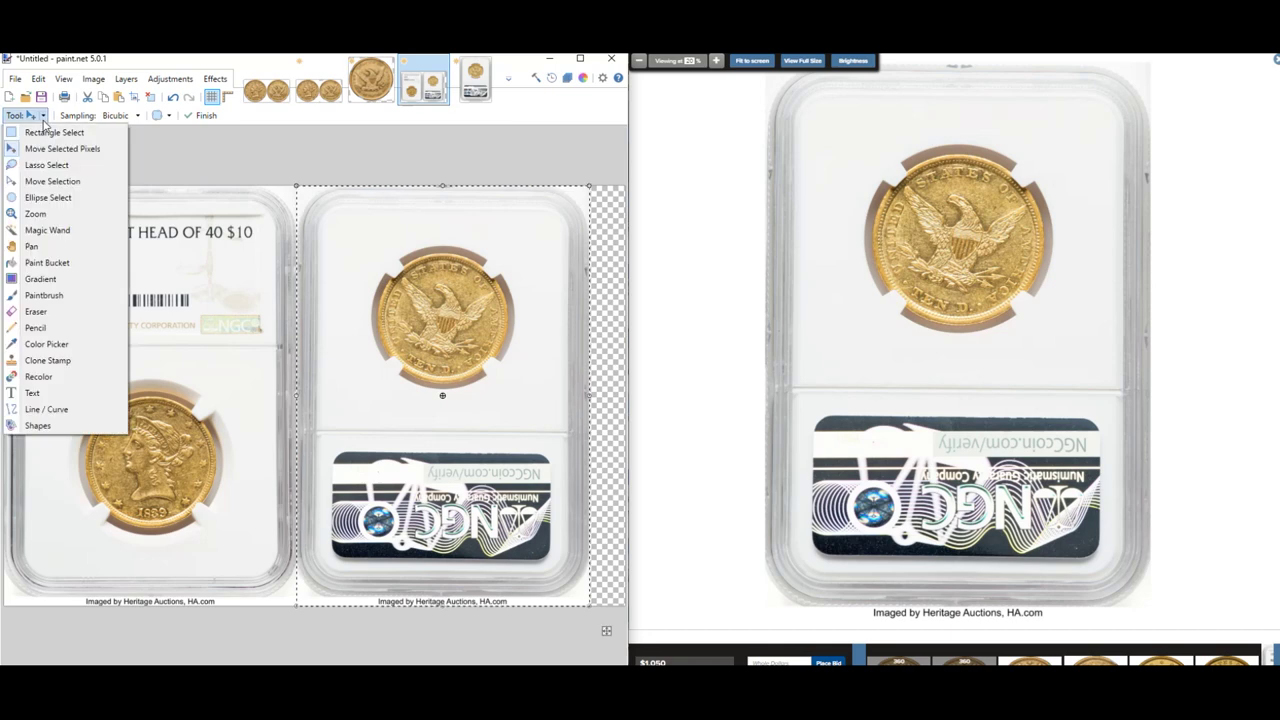
{"action": "left_click", "coordinate": [52, 132]}
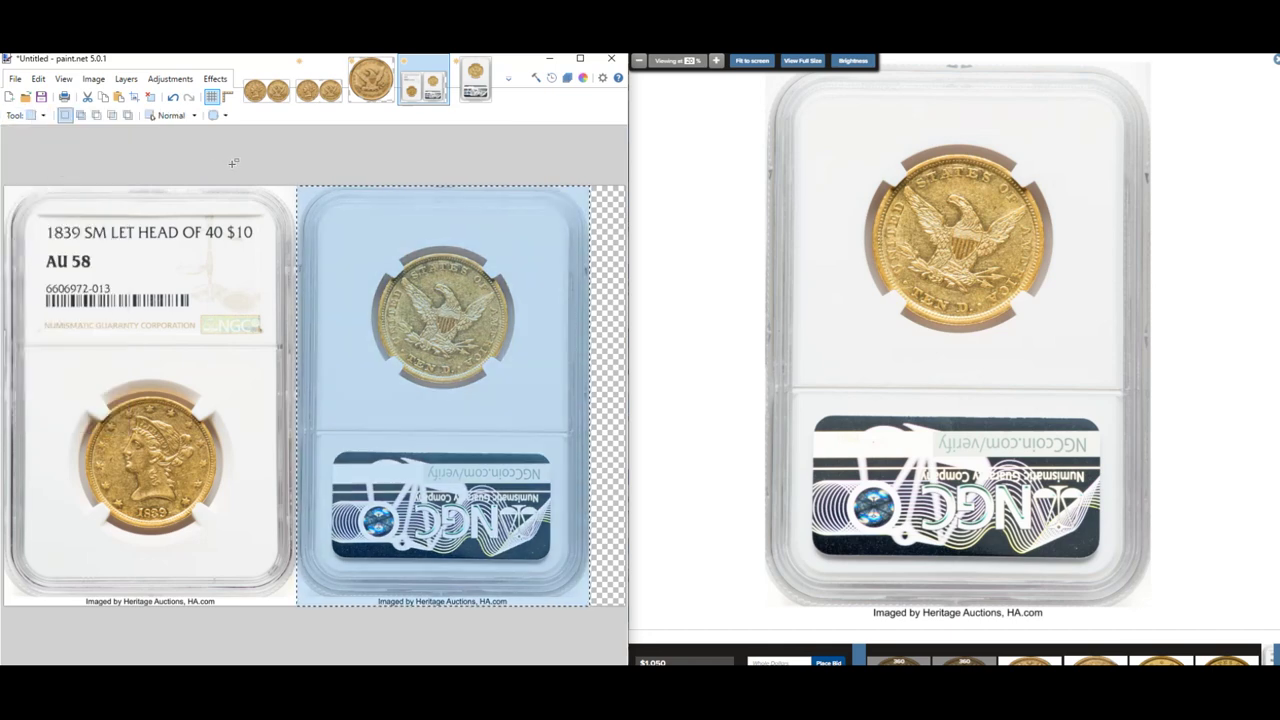
{"action": "left_click", "coordinate": [255, 183]}
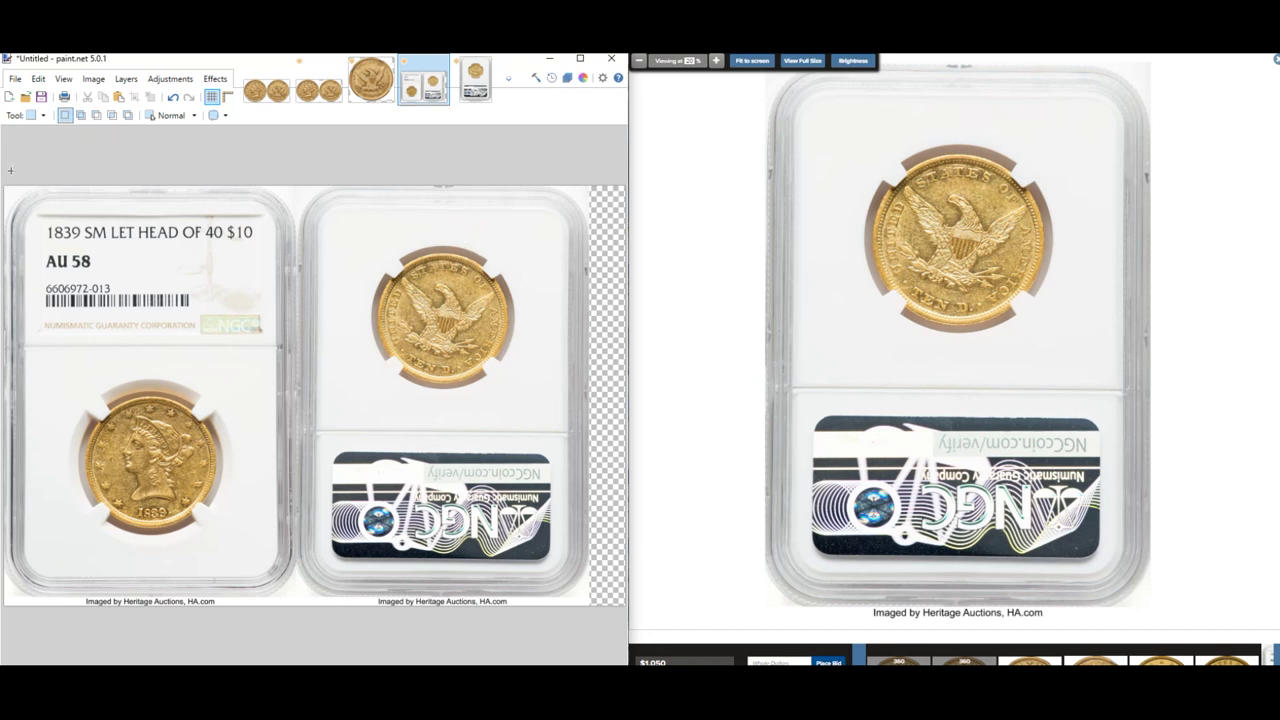
{"action": "left_click_drag", "start_coordinate": [9, 172], "coordinate": [592, 608]}
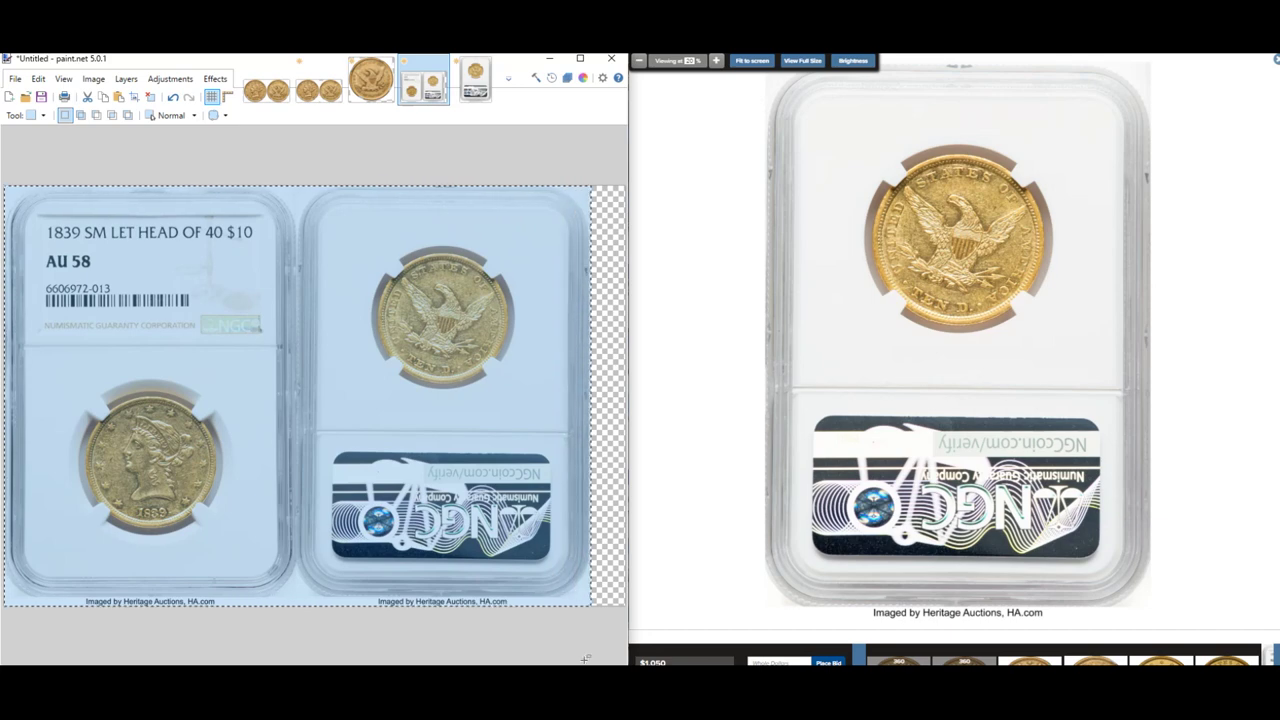
{"action": "left_click", "coordinate": [134, 96]}
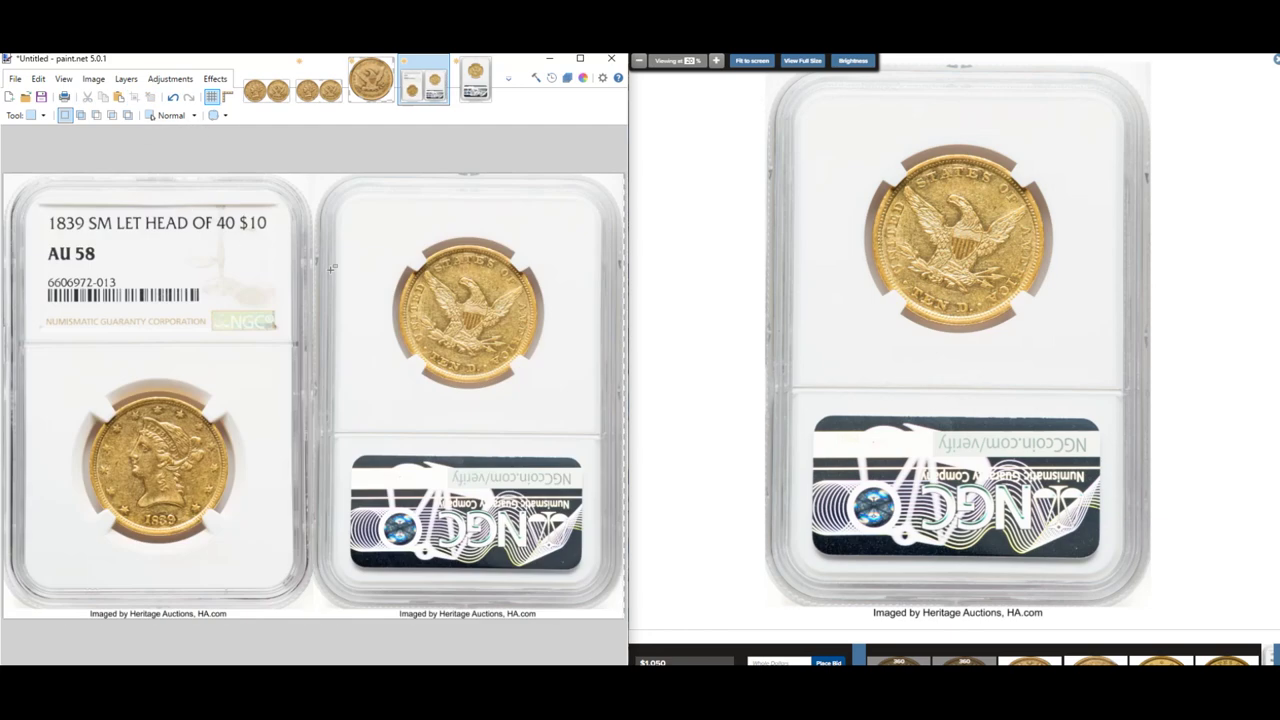
- Check the pixel dimensions of the coin pair image and the combined slab image with Resize, leaving both unchanged
{"action": "left_click", "coordinate": [318, 80]}
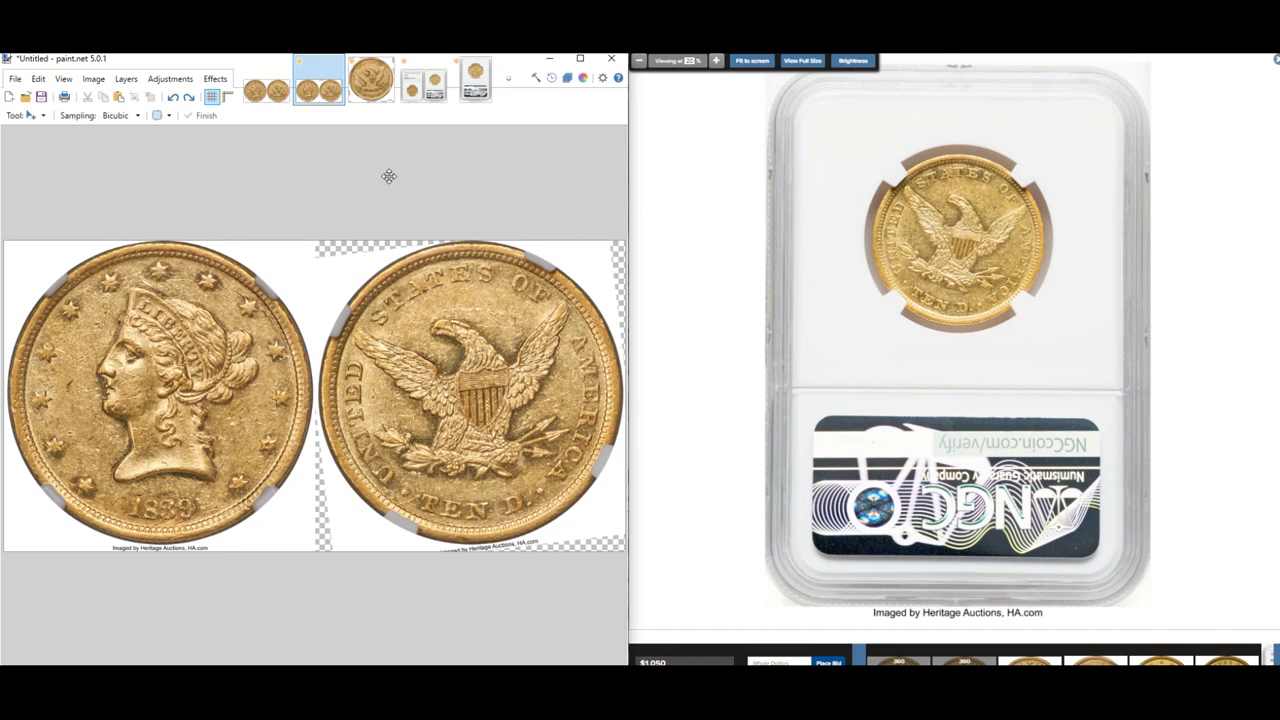
{"action": "left_click", "coordinate": [93, 78]}
{"action": "left_click", "coordinate": [110, 114]}
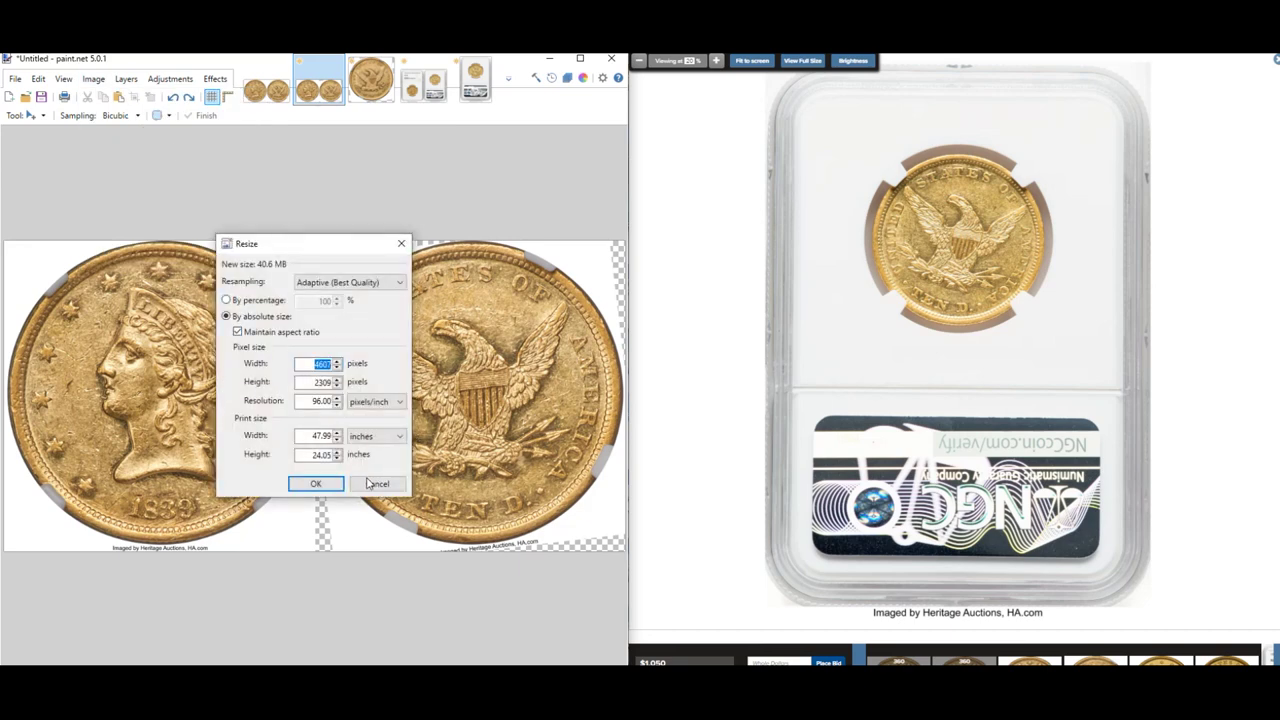
{"action": "left_click", "coordinate": [370, 483]}
{"action": "left_click", "coordinate": [441, 102]}
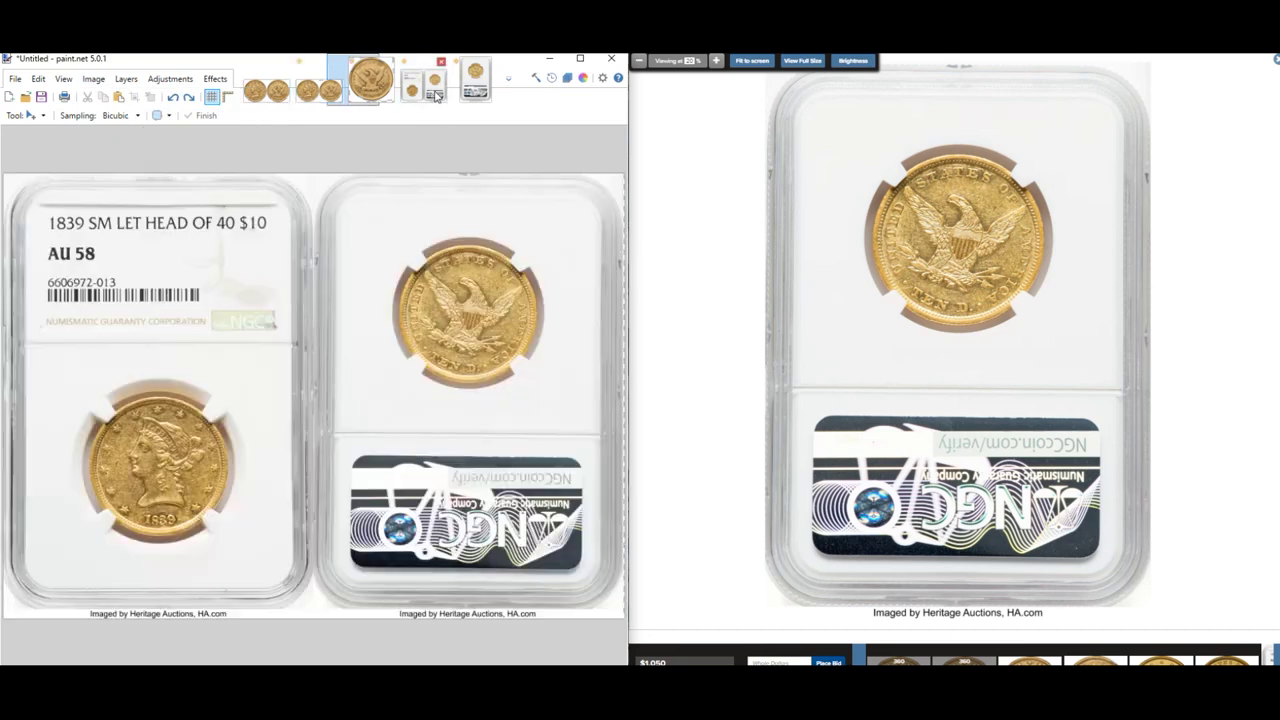
{"action": "left_click", "coordinate": [93, 78]}
{"action": "left_click", "coordinate": [110, 114]}
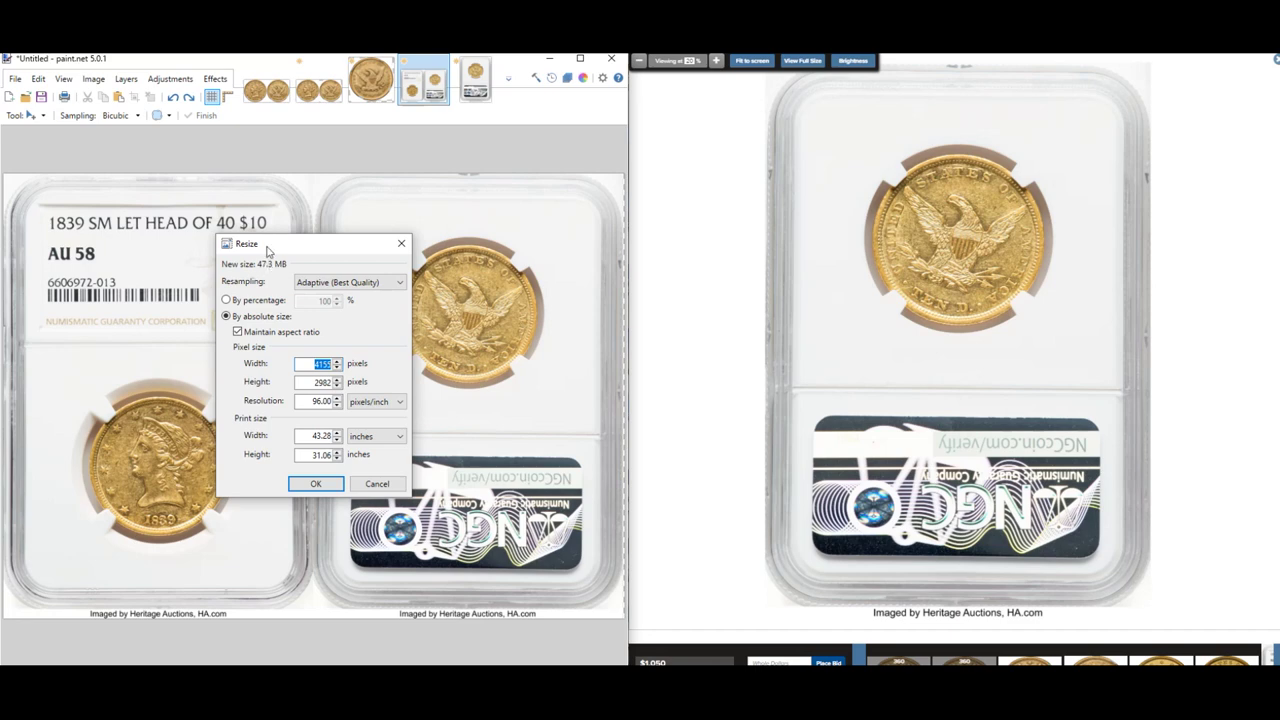
{"action": "left_click", "coordinate": [377, 484]}
- Resize the coin pair image to a width of 4155 pixels with the aspect ratio maintained
{"action": "left_click", "coordinate": [318, 86]}
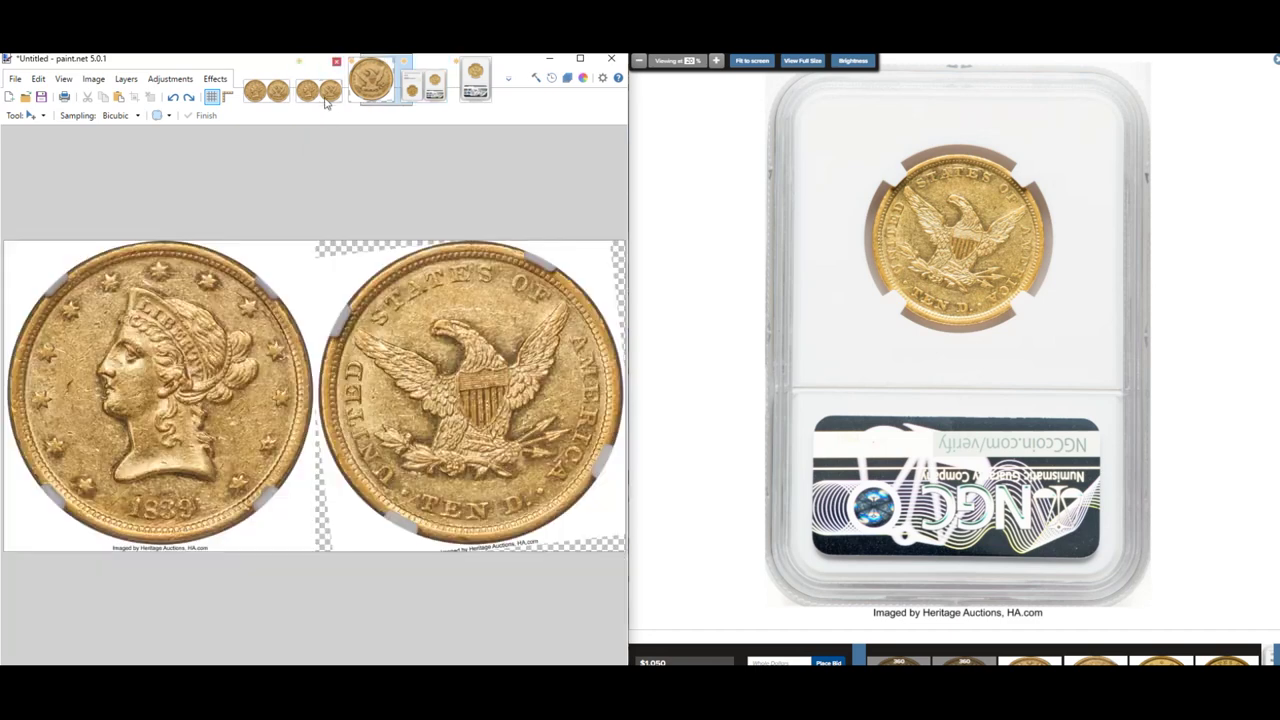
{"action": "left_click", "coordinate": [92, 79]}
{"action": "left_click", "coordinate": [111, 115]}
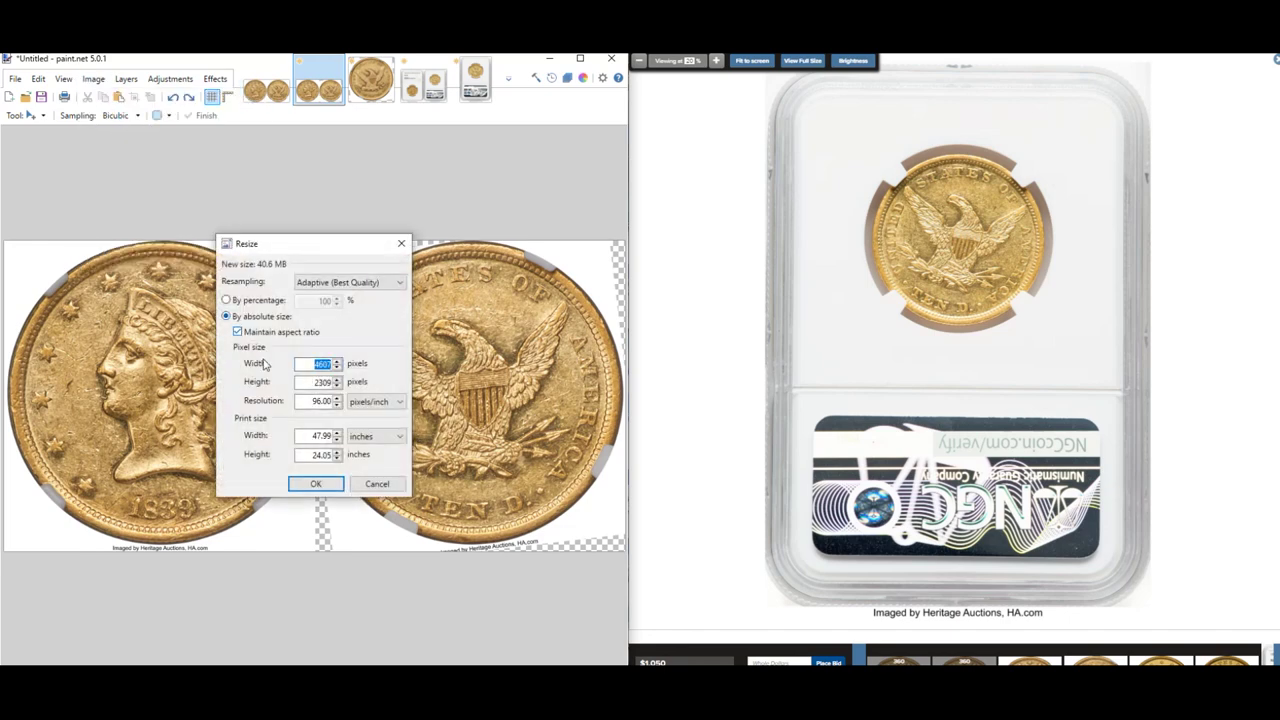
{"action": "type", "text": "4155"}
{"action": "key", "text": "Return"}
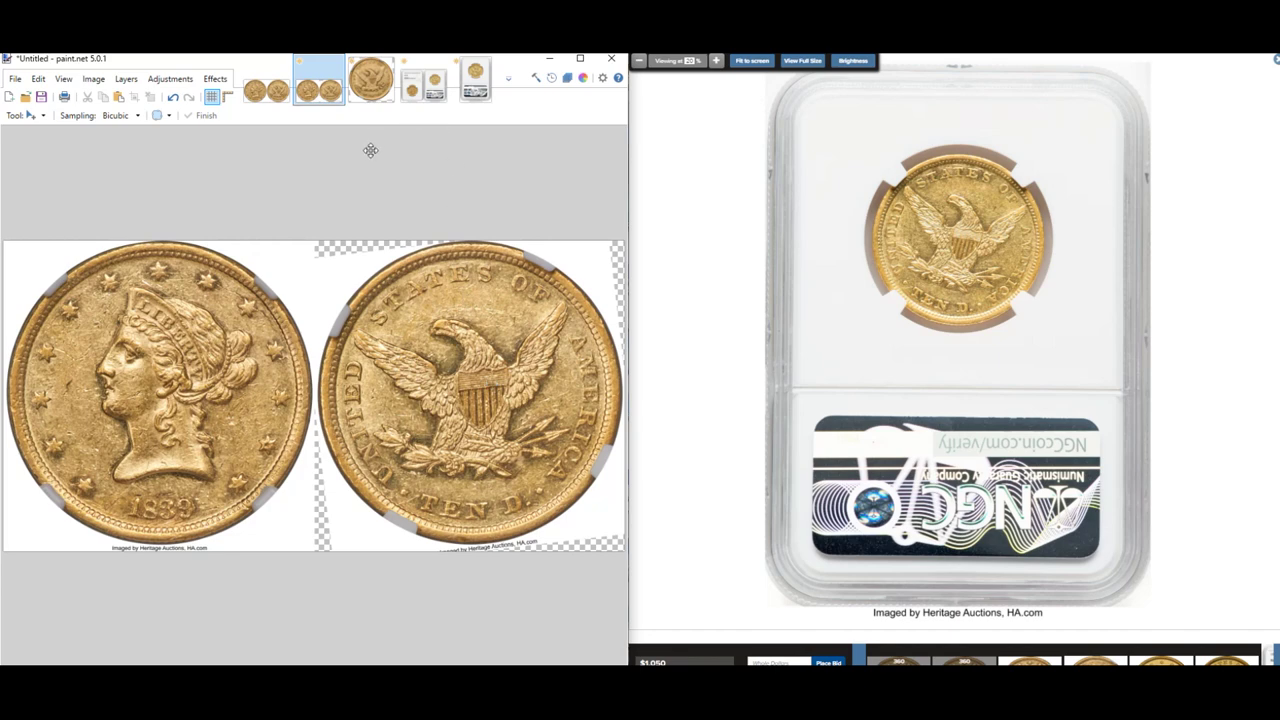
- Compare the pixel heights of the resized coin pair image and the combined slab image using Resize
{"action": "left_click", "coordinate": [93, 78]}
{"action": "left_click", "coordinate": [112, 111]}
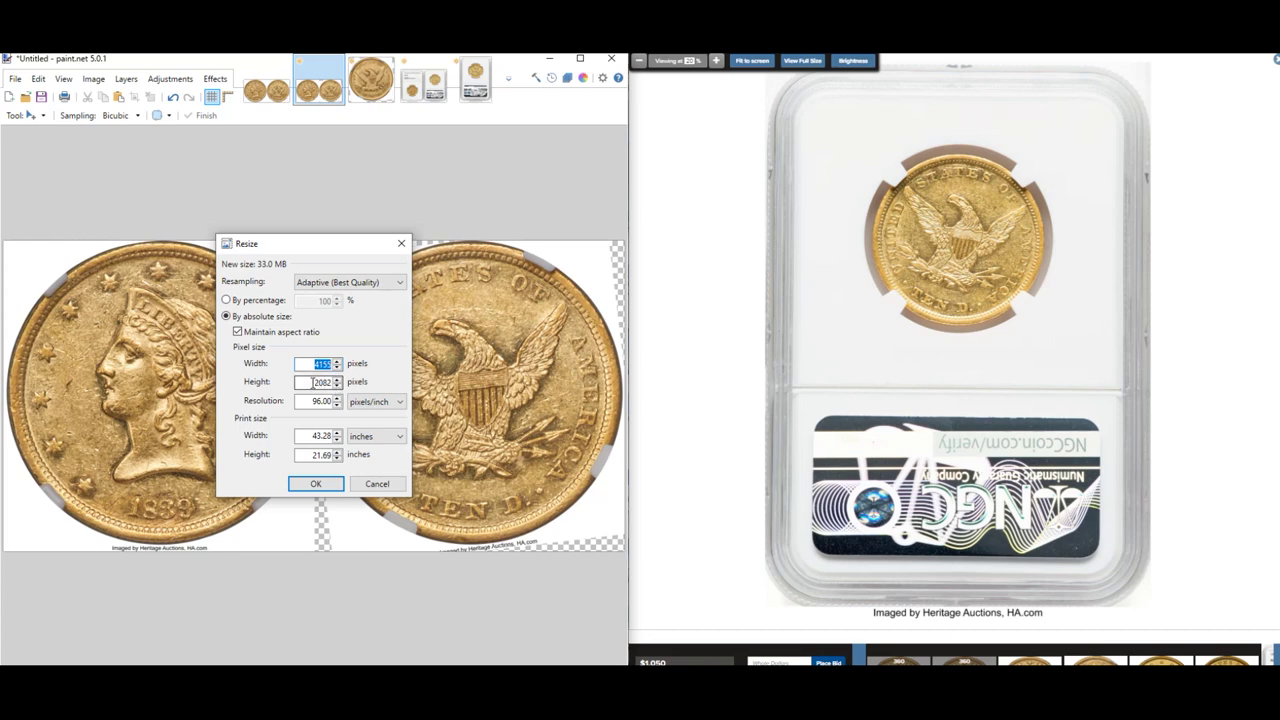
{"action": "left_click", "coordinate": [320, 486]}
{"action": "left_click", "coordinate": [428, 78]}
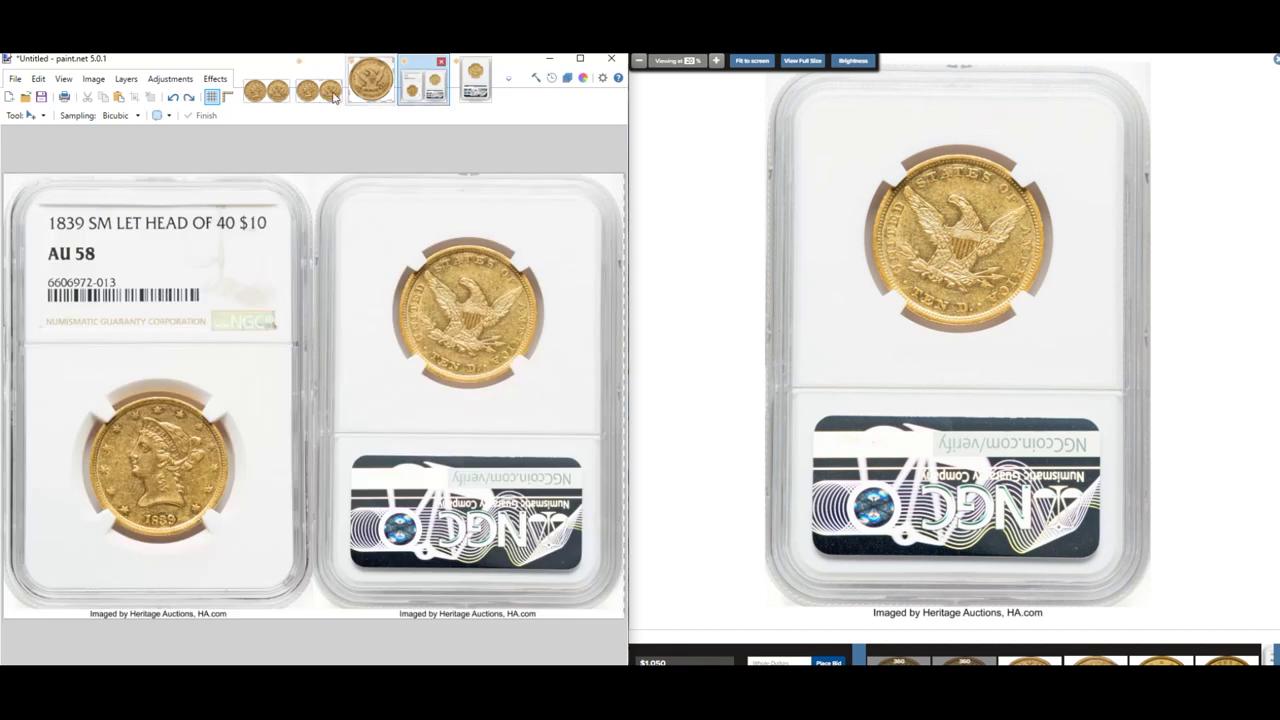
{"action": "left_click", "coordinate": [93, 78]}
{"action": "left_click", "coordinate": [112, 113]}
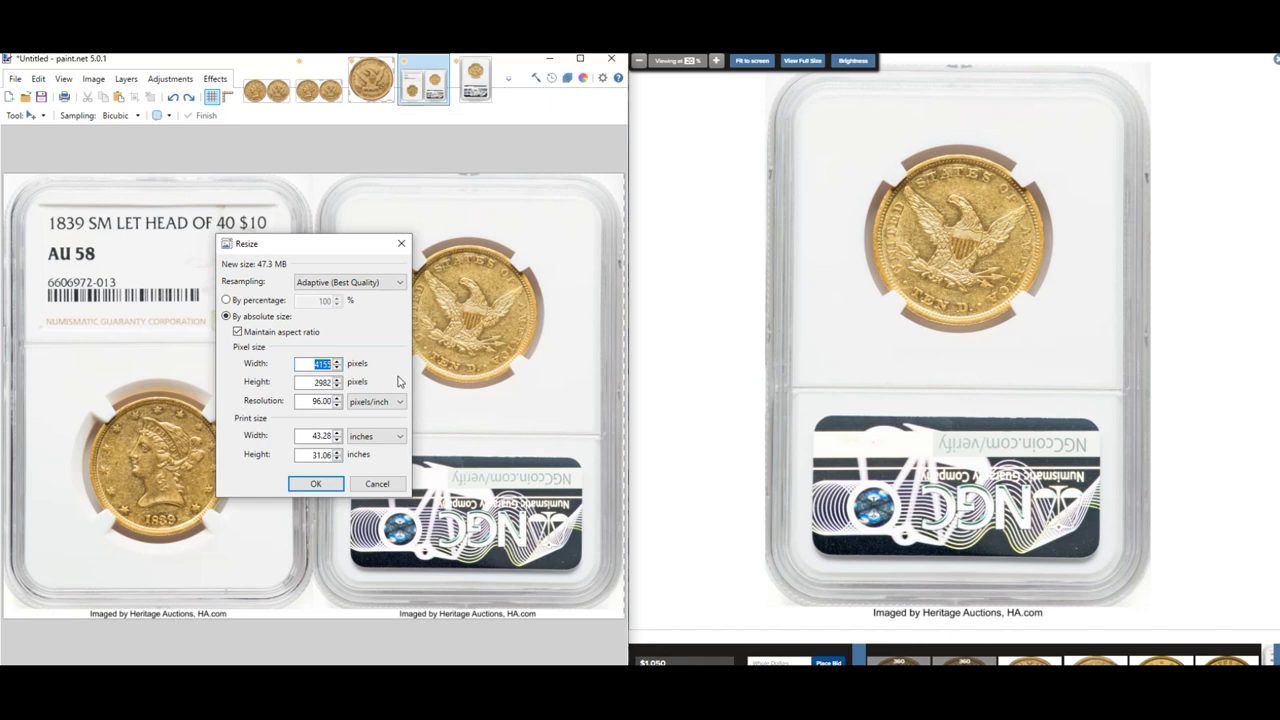
{"action": "left_click", "coordinate": [378, 483]}
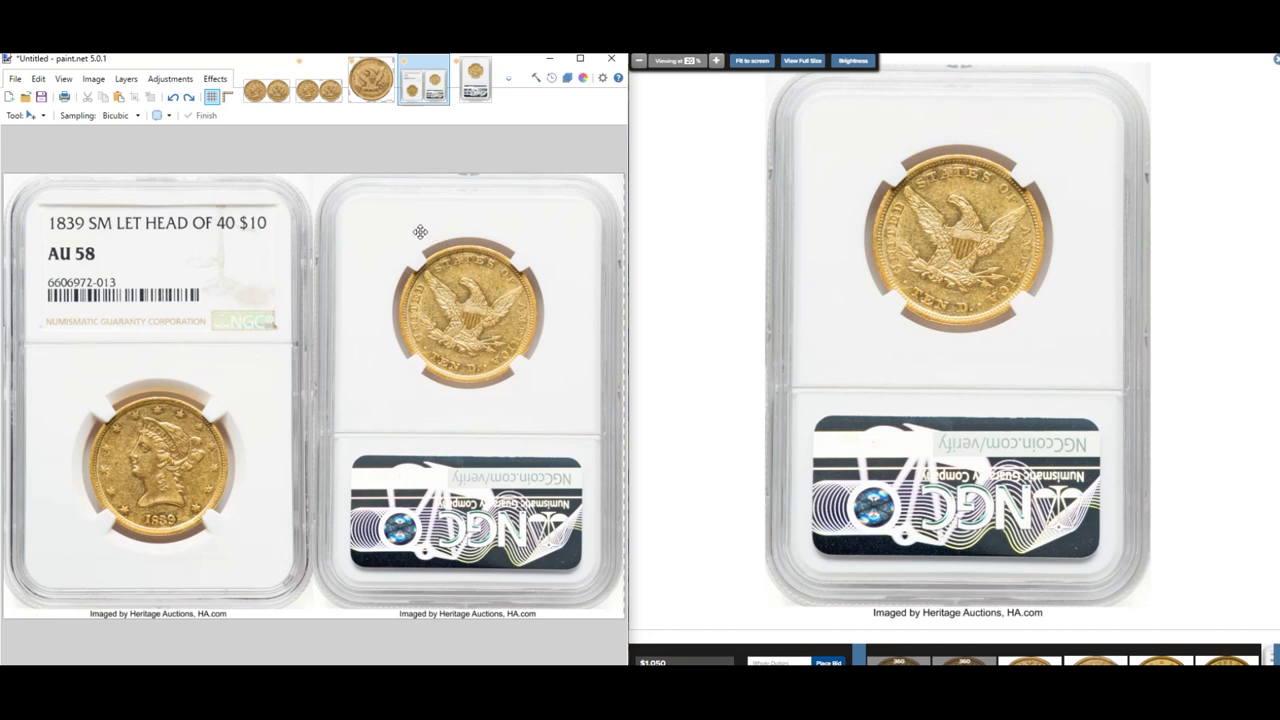
- Extend the coin pair image's canvas height to 5100 pixels, anchored at the top so the new space lies below the coins
{"action": "left_click", "coordinate": [320, 92]}
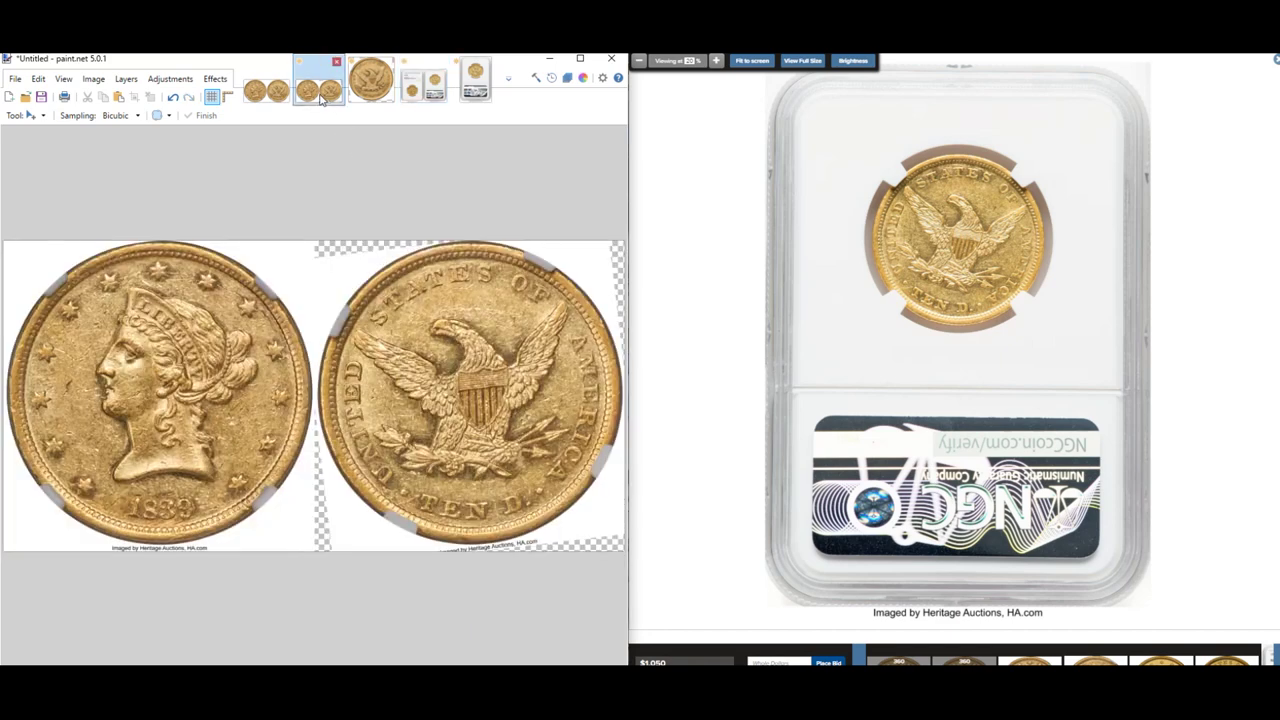
{"action": "left_click", "coordinate": [94, 79]}
{"action": "left_click", "coordinate": [121, 130]}
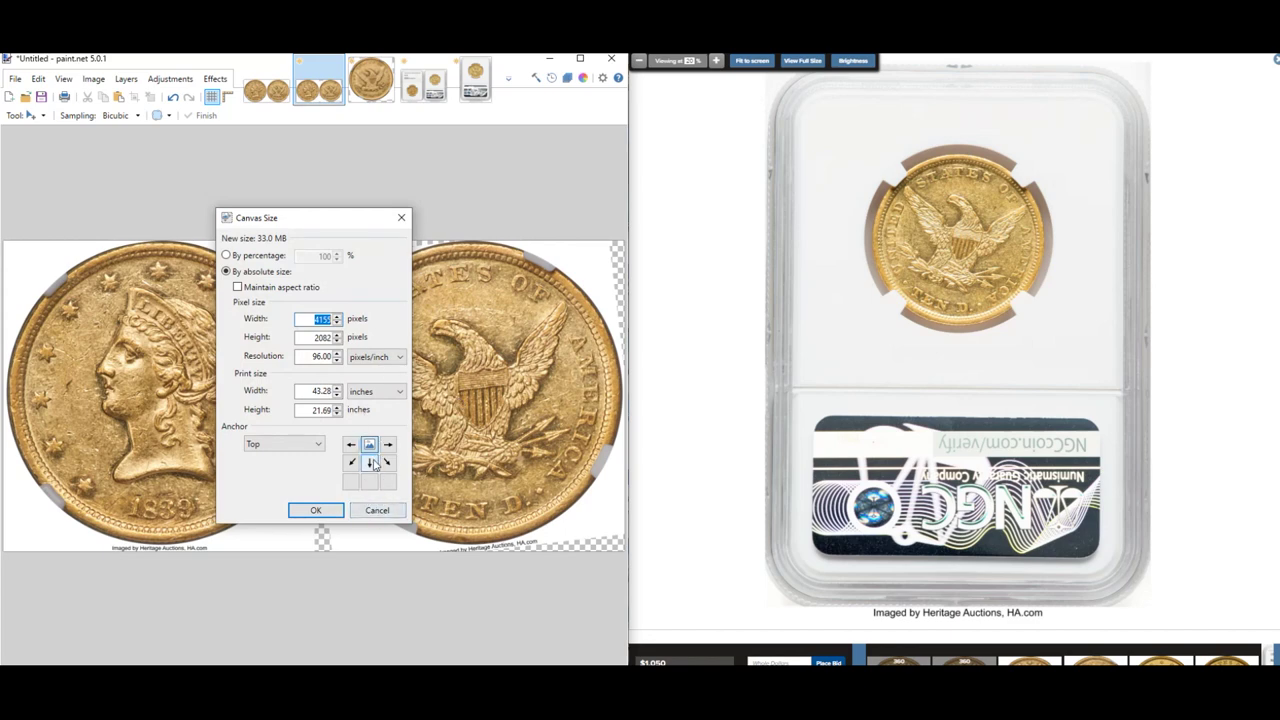
{"action": "left_click", "coordinate": [352, 462]}
{"action": "left_click", "coordinate": [369, 444]}
{"action": "left_click", "coordinate": [307, 336]}
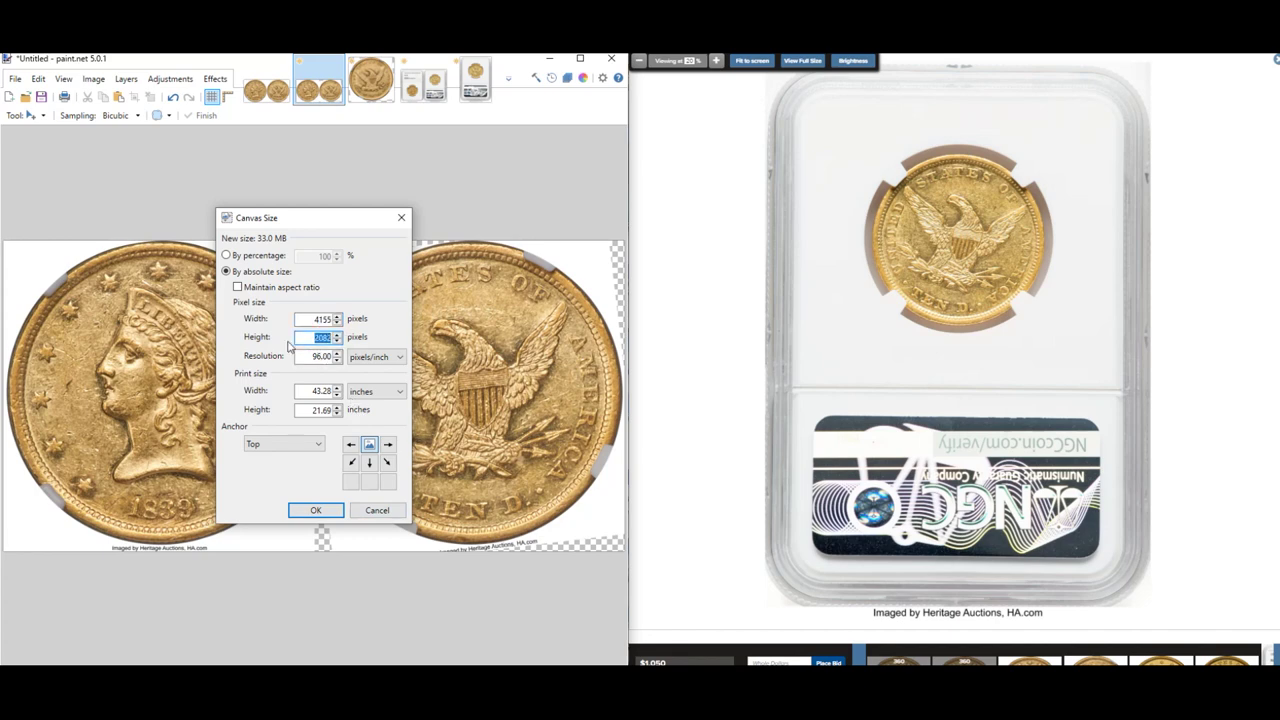
{"action": "type", "text": "5100"}
{"action": "left_click", "coordinate": [315, 510]}
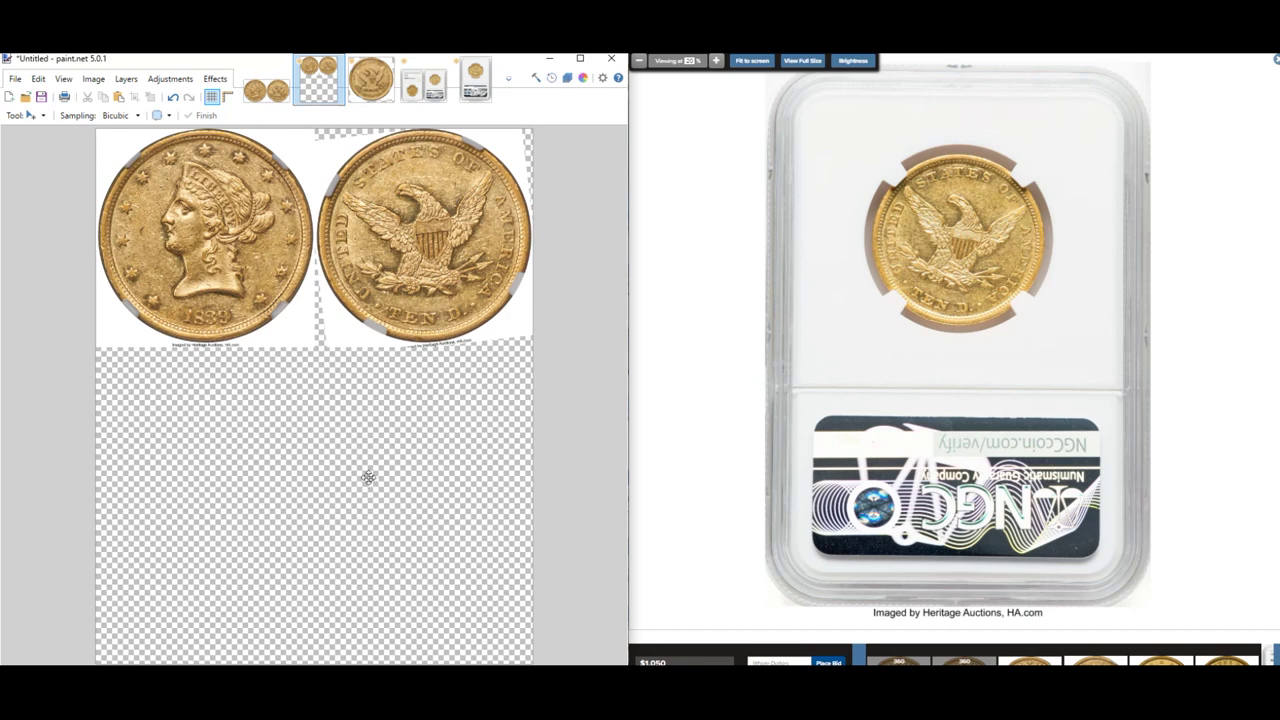
- Select the entire combined slab image and copy it
{"action": "left_click", "coordinate": [432, 92]}
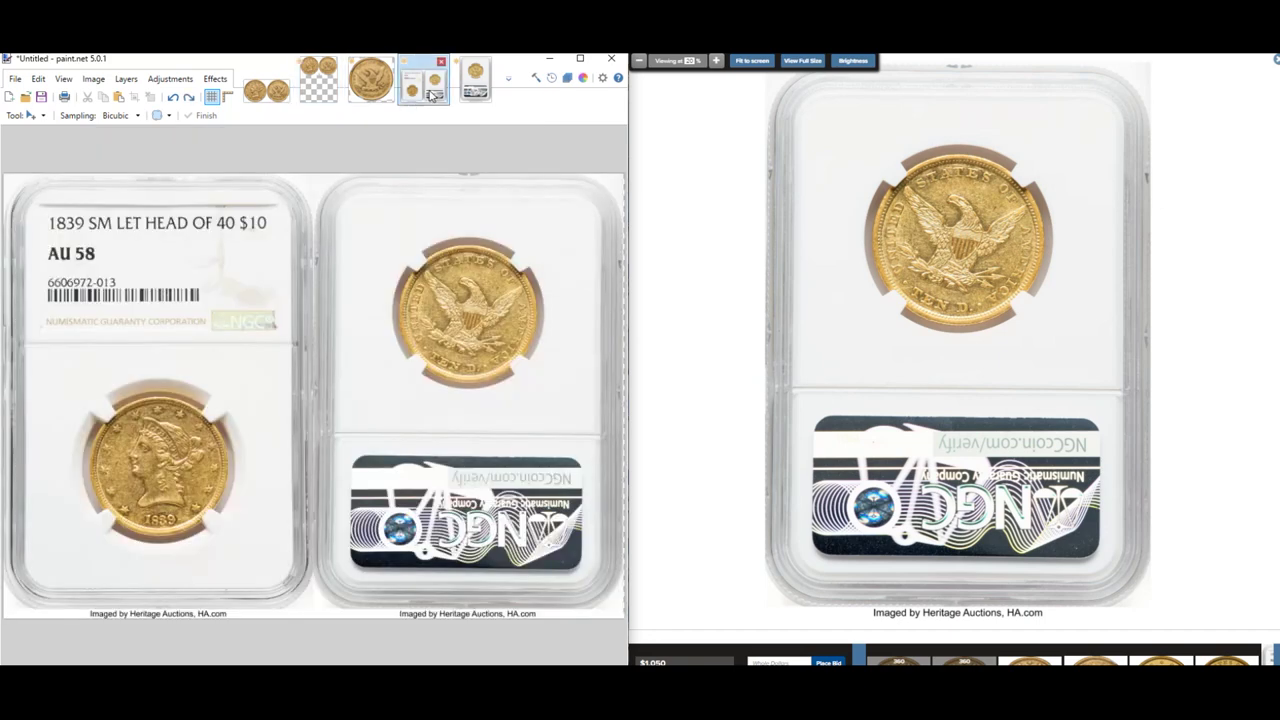
{"action": "left_click", "coordinate": [44, 117]}
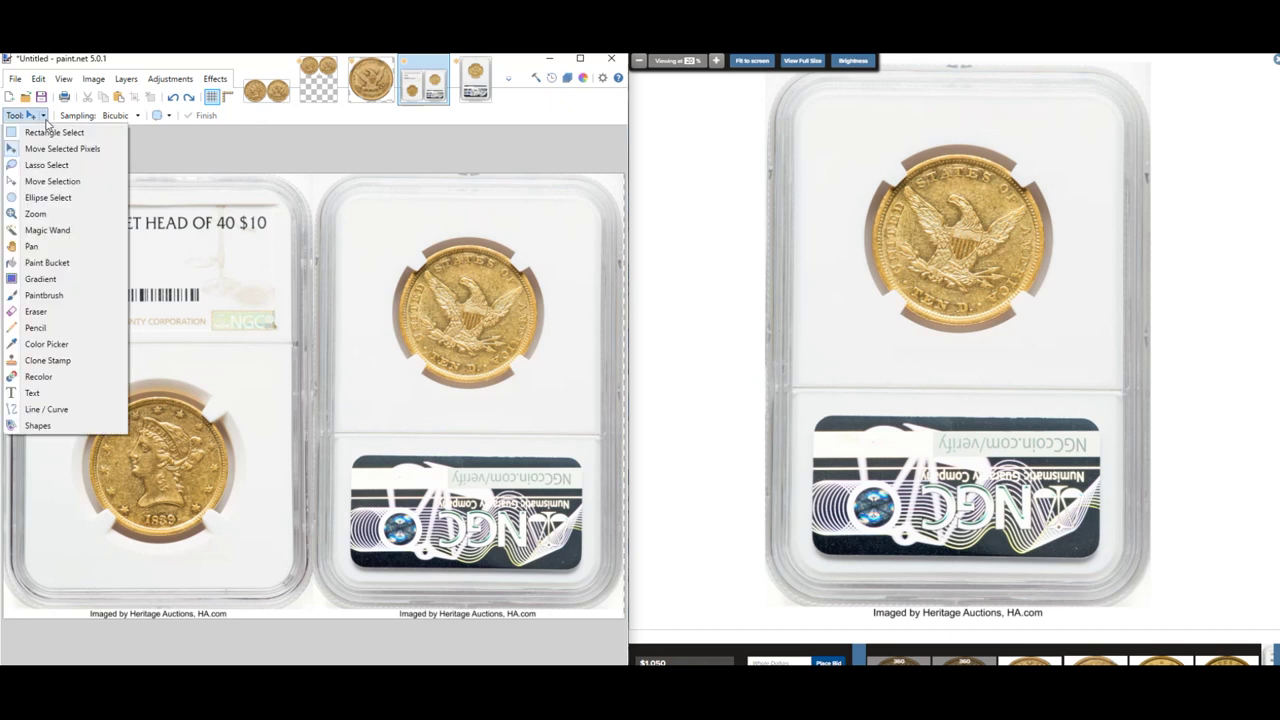
{"action": "left_click", "coordinate": [52, 181]}
{"action": "key", "text": "ctrl+a"}
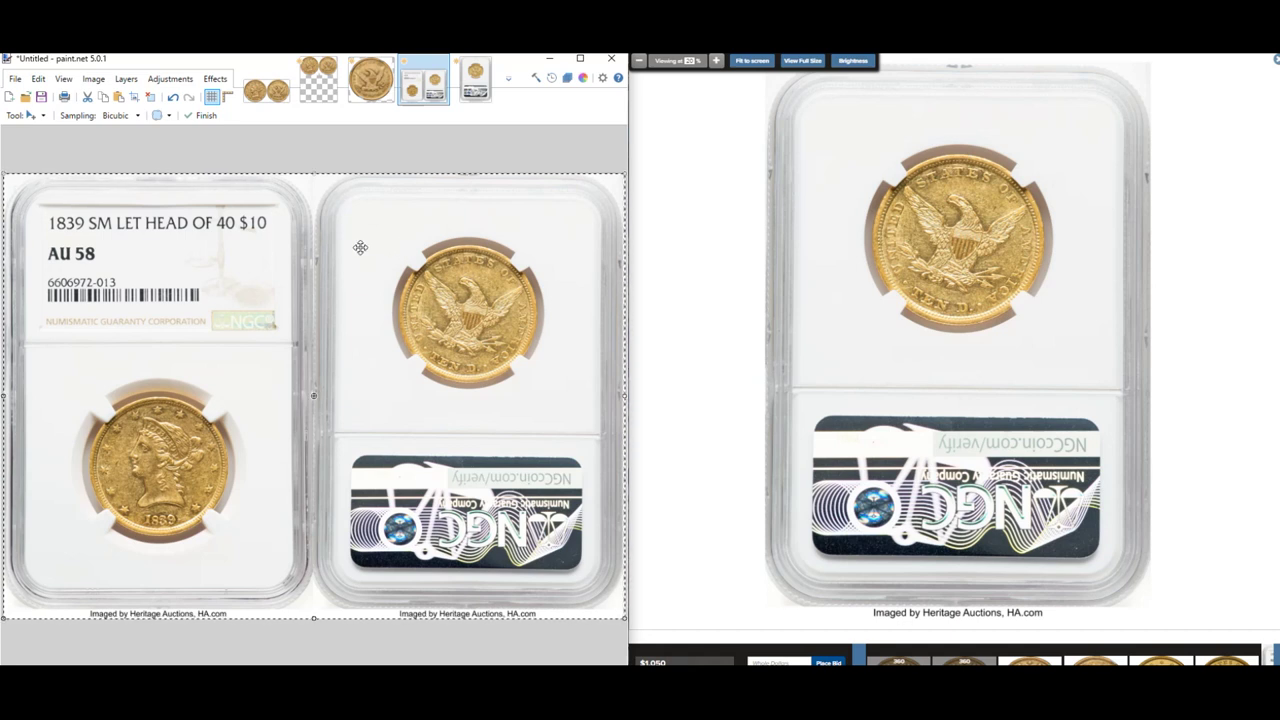
{"action": "left_click", "coordinate": [38, 79]}
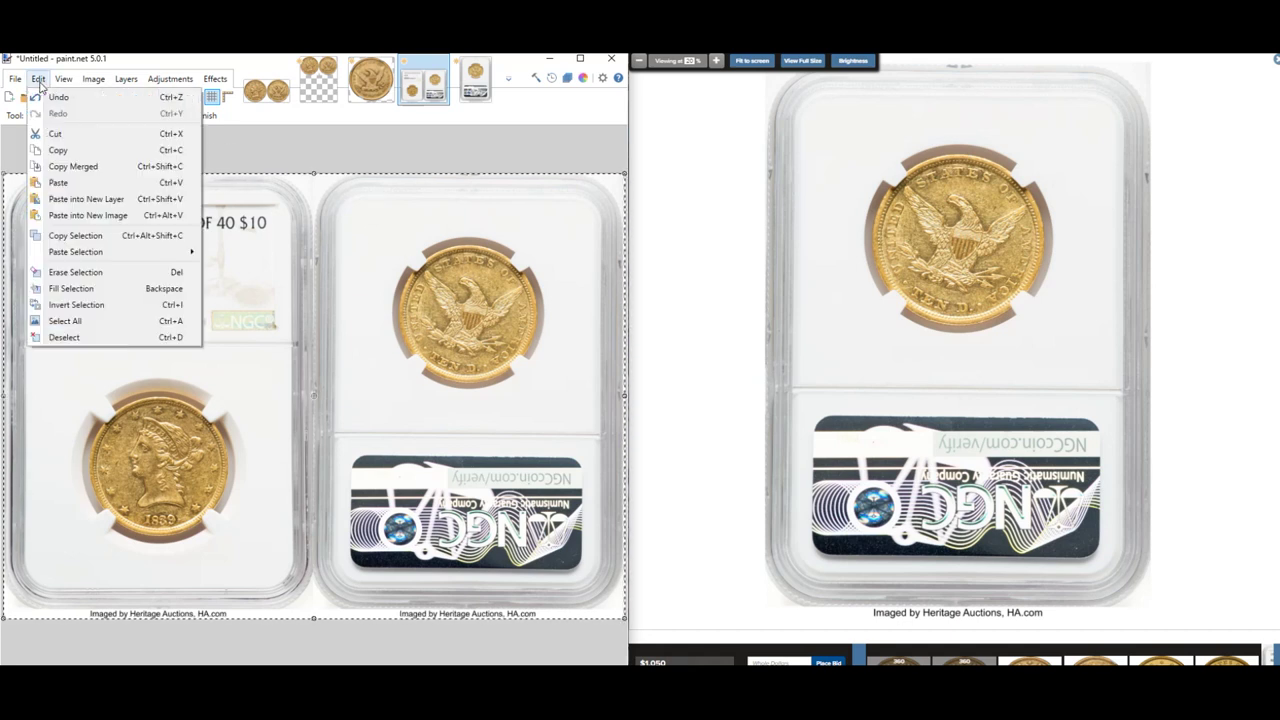
{"action": "left_click", "coordinate": [60, 150]}
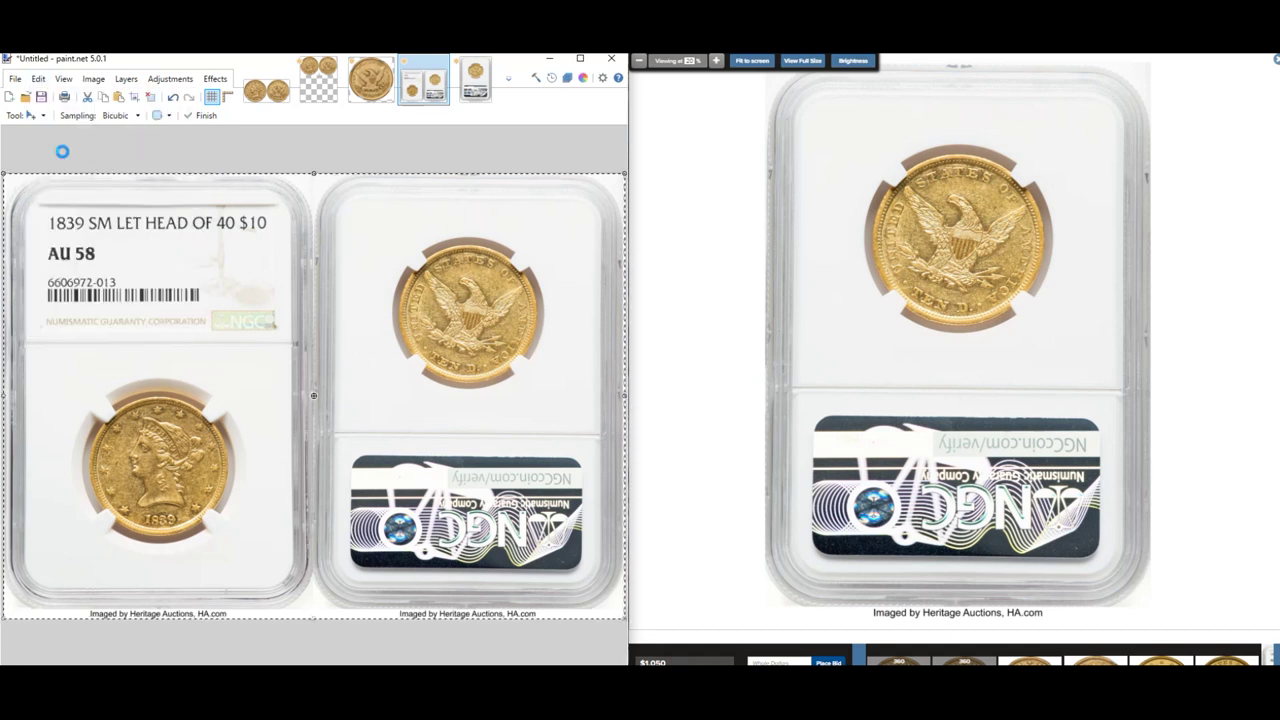
- Paste the slab pair into the extended coin pair image and move it down to sit directly beneath the two coins
{"action": "left_click", "coordinate": [319, 80]}
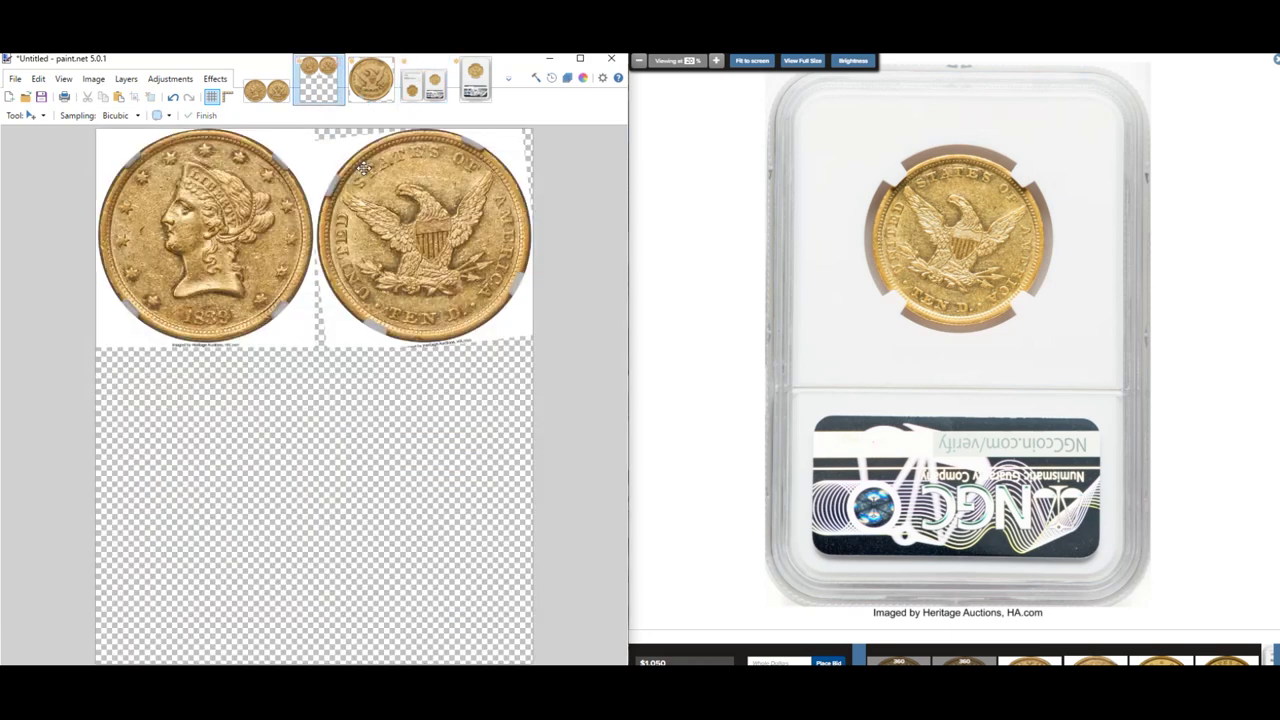
{"action": "left_click", "coordinate": [38, 79]}
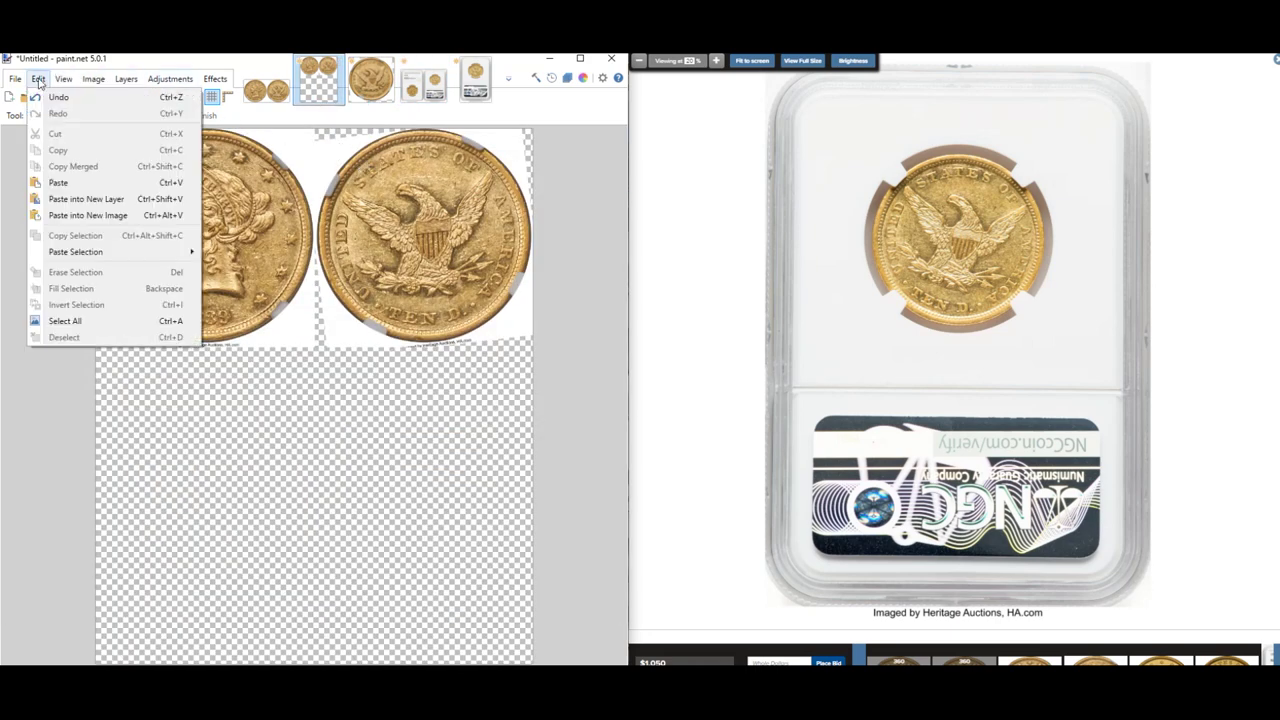
{"action": "left_click", "coordinate": [86, 182]}
{"action": "key", "text": "Down"}
{"action": "key", "text": "Down"}
{"action": "key", "text": "Down"}
{"action": "key", "text": "Down"}
{"action": "key", "text": "Down"}
{"action": "key", "text": "Down"}
{"action": "key", "text": "Down"}
{"action": "key", "text": "Down"}
{"action": "key", "text": "Down"}
{"action": "key", "text": "Down"}
{"action": "key", "text": "Down"}
{"action": "key", "text": "Down"}
{"action": "key", "text": "Down"}
{"action": "key", "text": "Down"}
{"action": "key", "text": "Down"}
{"action": "key", "text": "Down"}
{"action": "key", "text": "Down"}
{"action": "left_click_drag", "start_coordinate": [376, 248], "coordinate": [379, 450]}
{"action": "key", "text": "Return"}
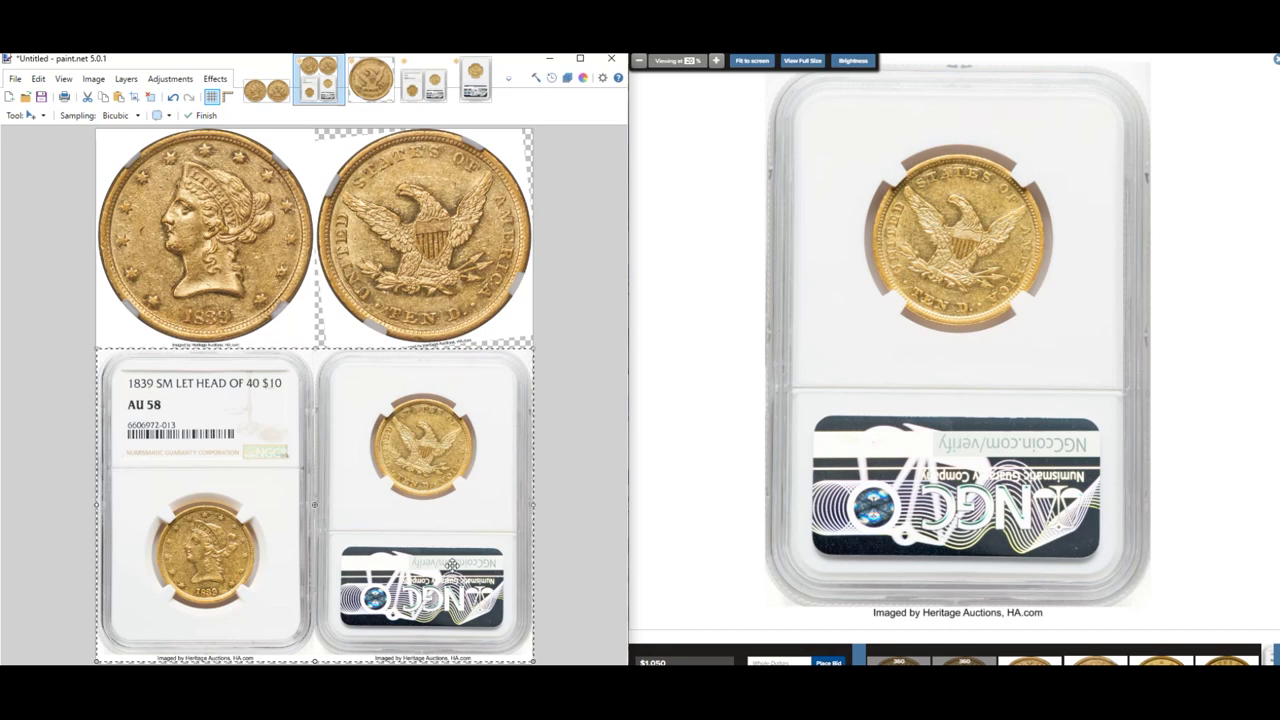
{"action": "key", "text": "ctrl+z"}
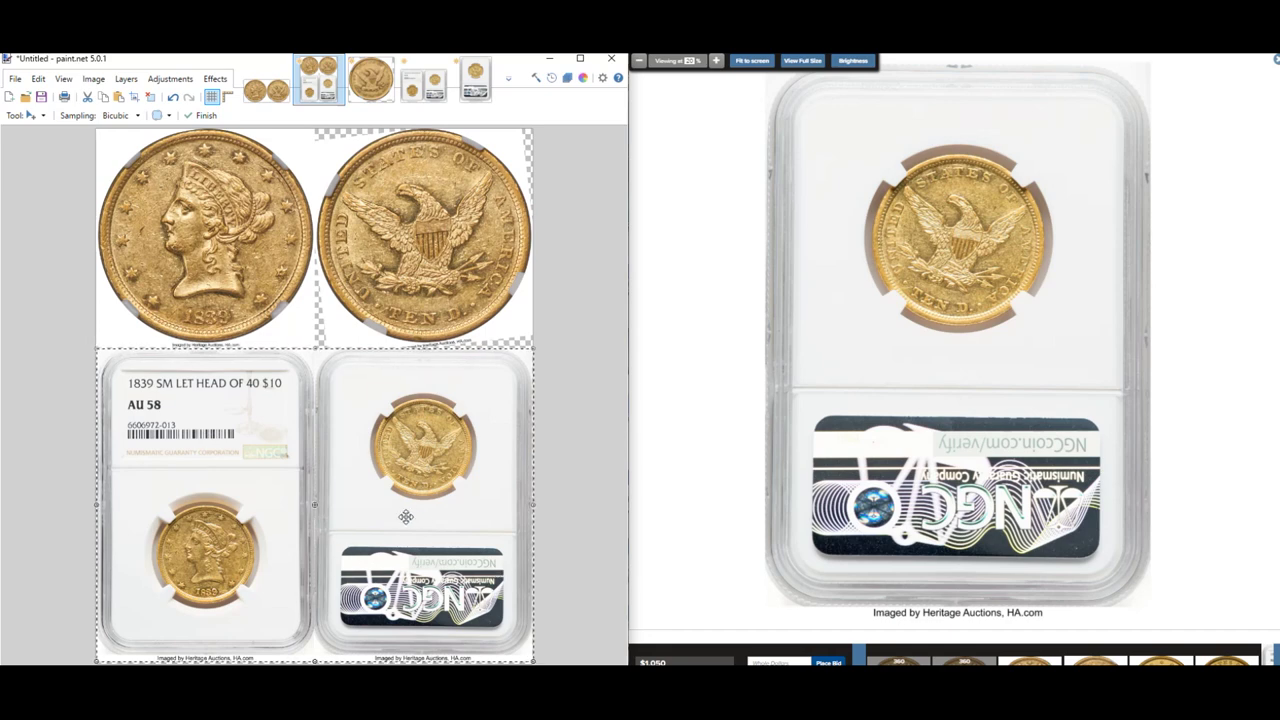
{"action": "key", "text": "Return"}
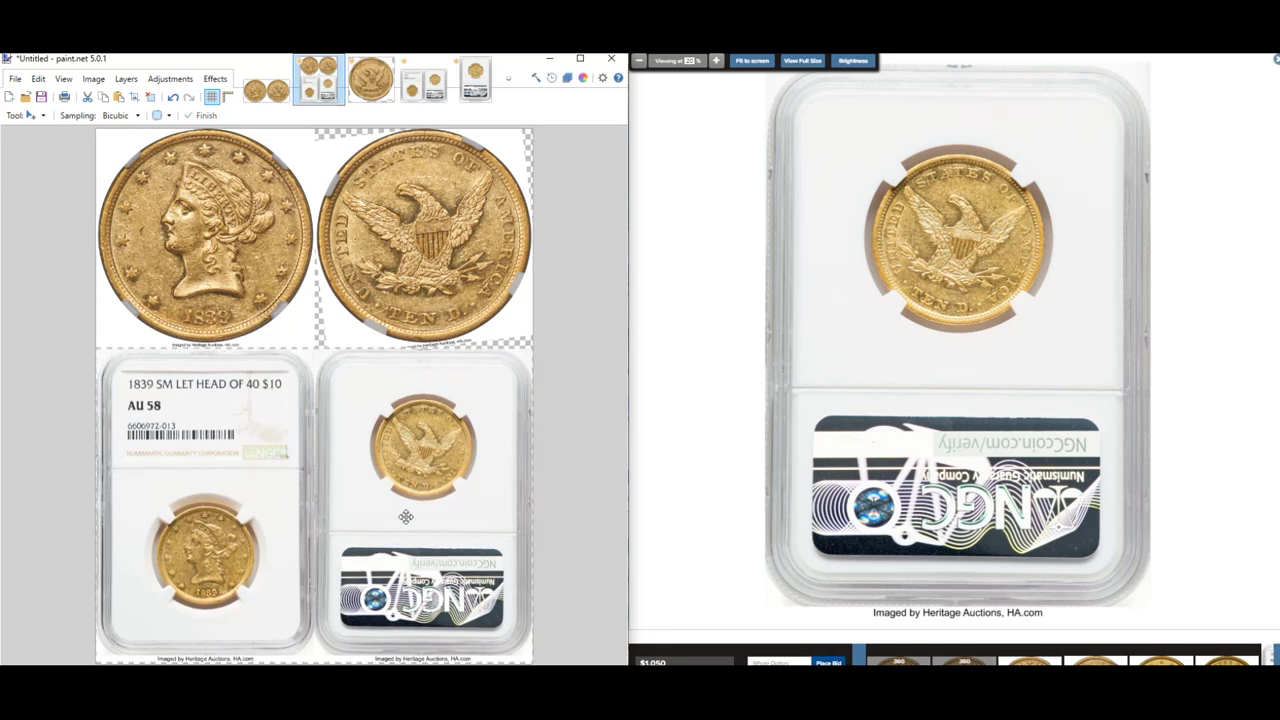
{"action": "key", "text": "ctrl+z"}
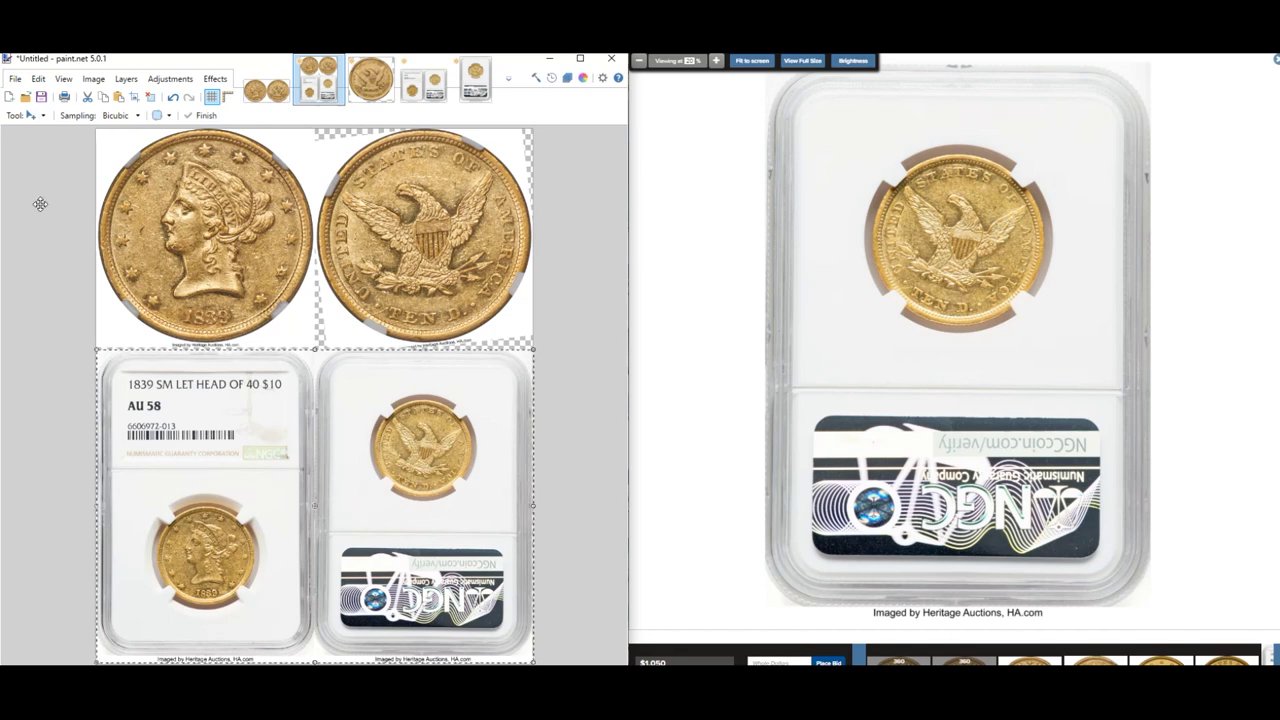